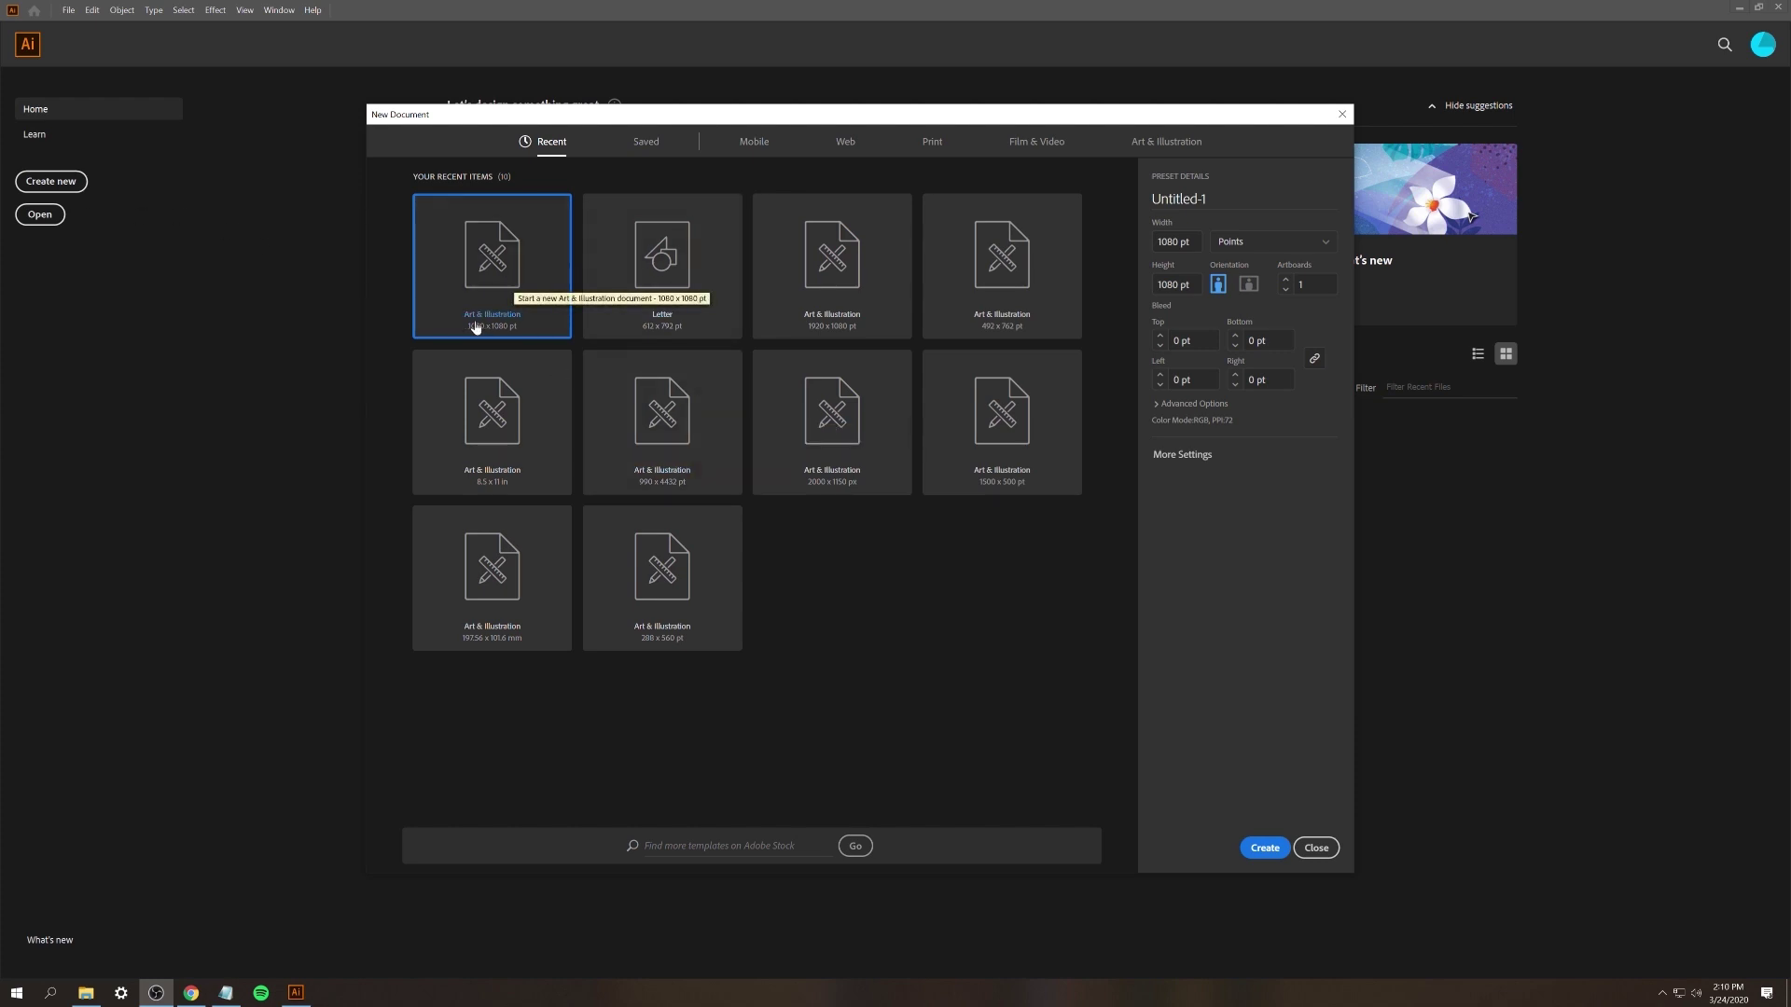
- Create a new Art & Illustration document of 1080 × 1080 pt
left_click(1285, 847)
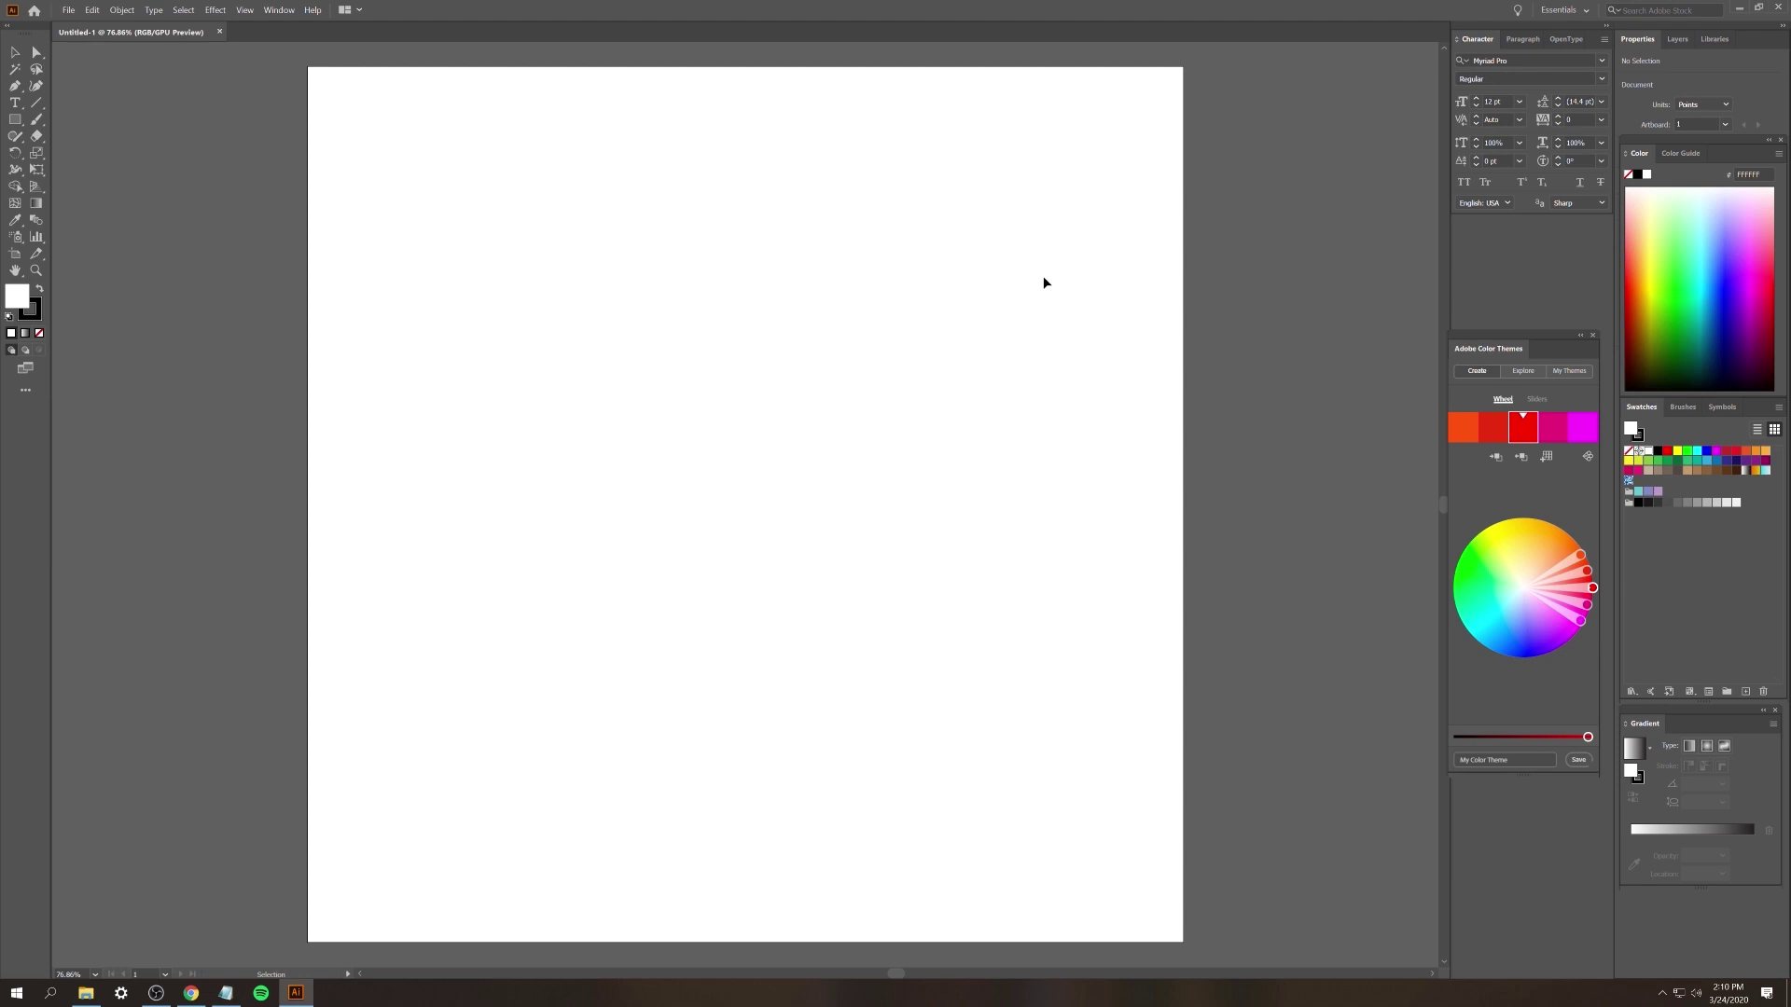
key("ctrl+minus")
key("ctrl+minus")
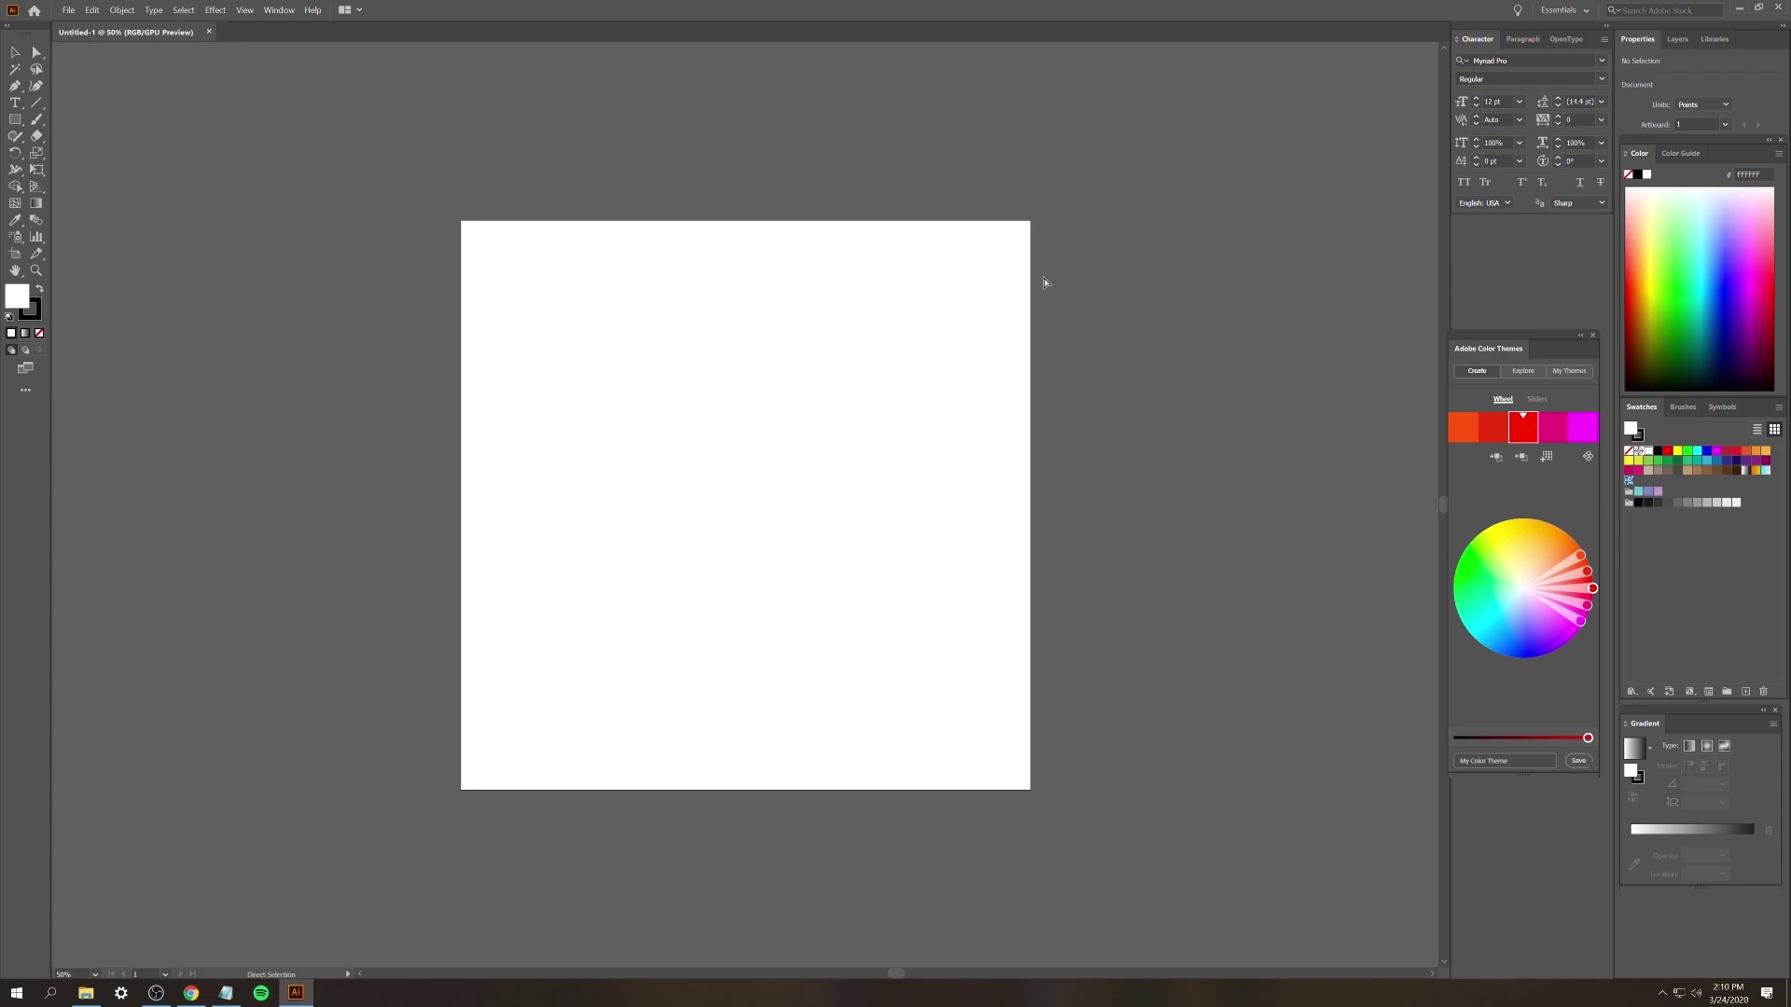
key("ctrl+minus")
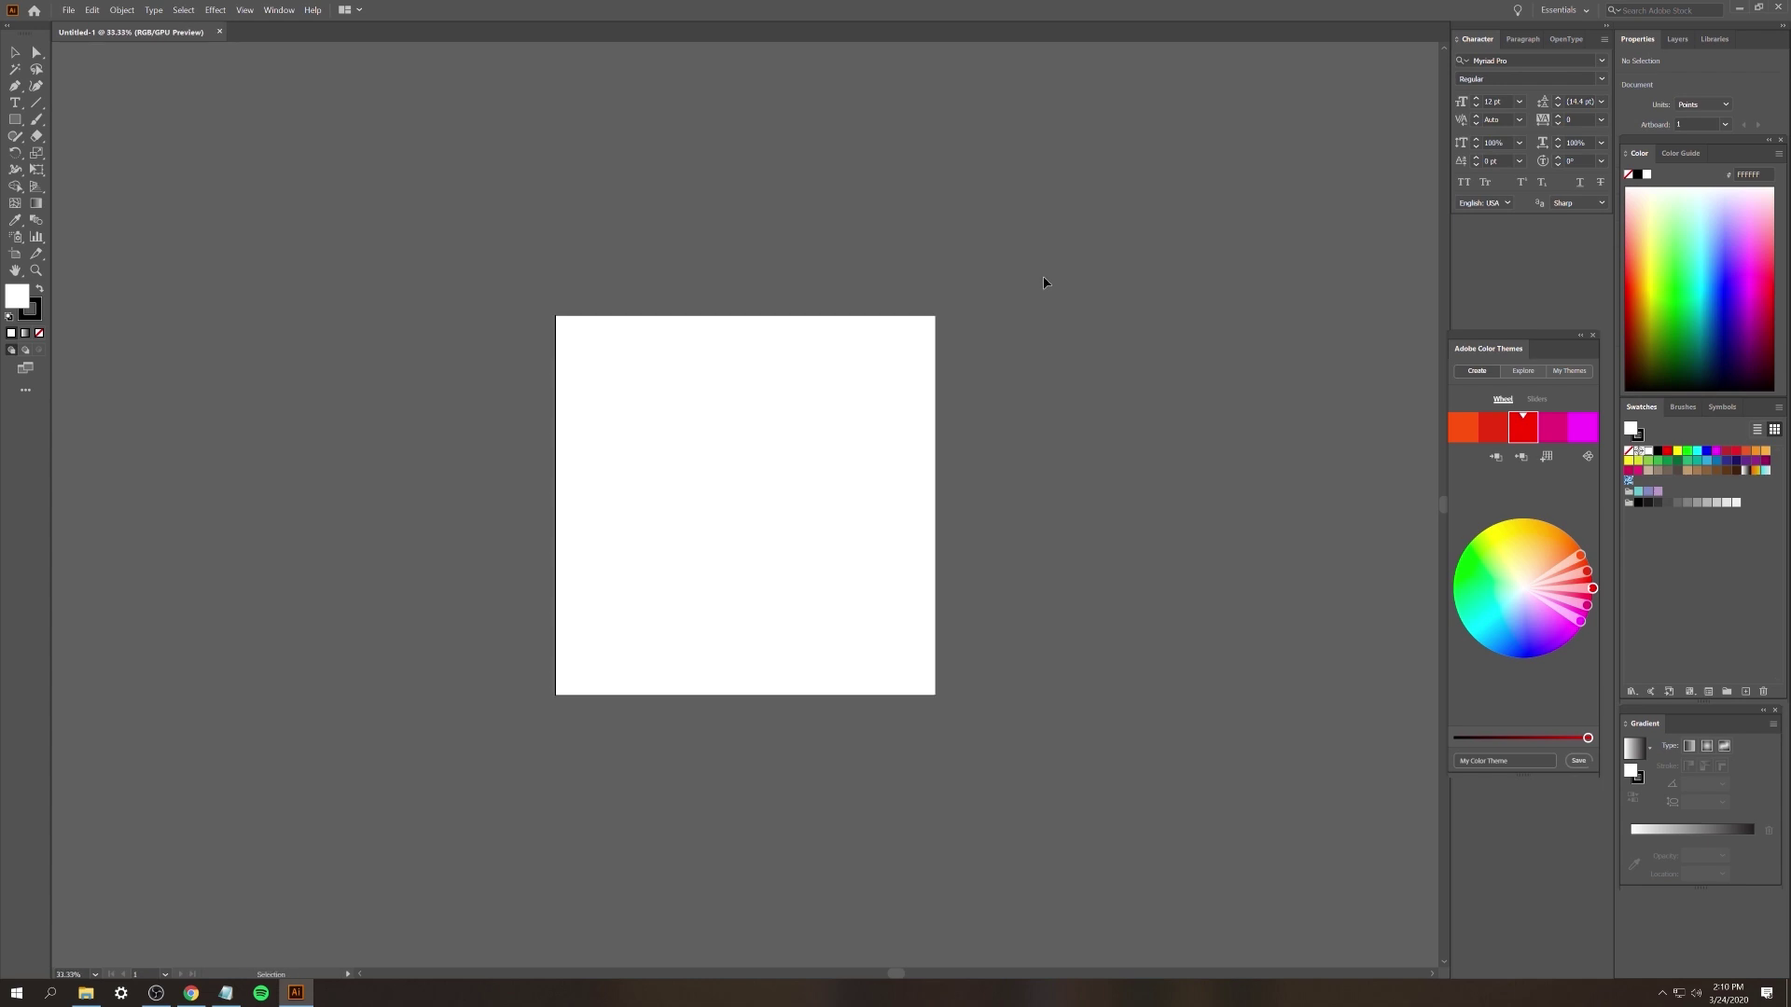
key("ctrl+plus")
key("ctrl+plus")
key("ctrl+plus")
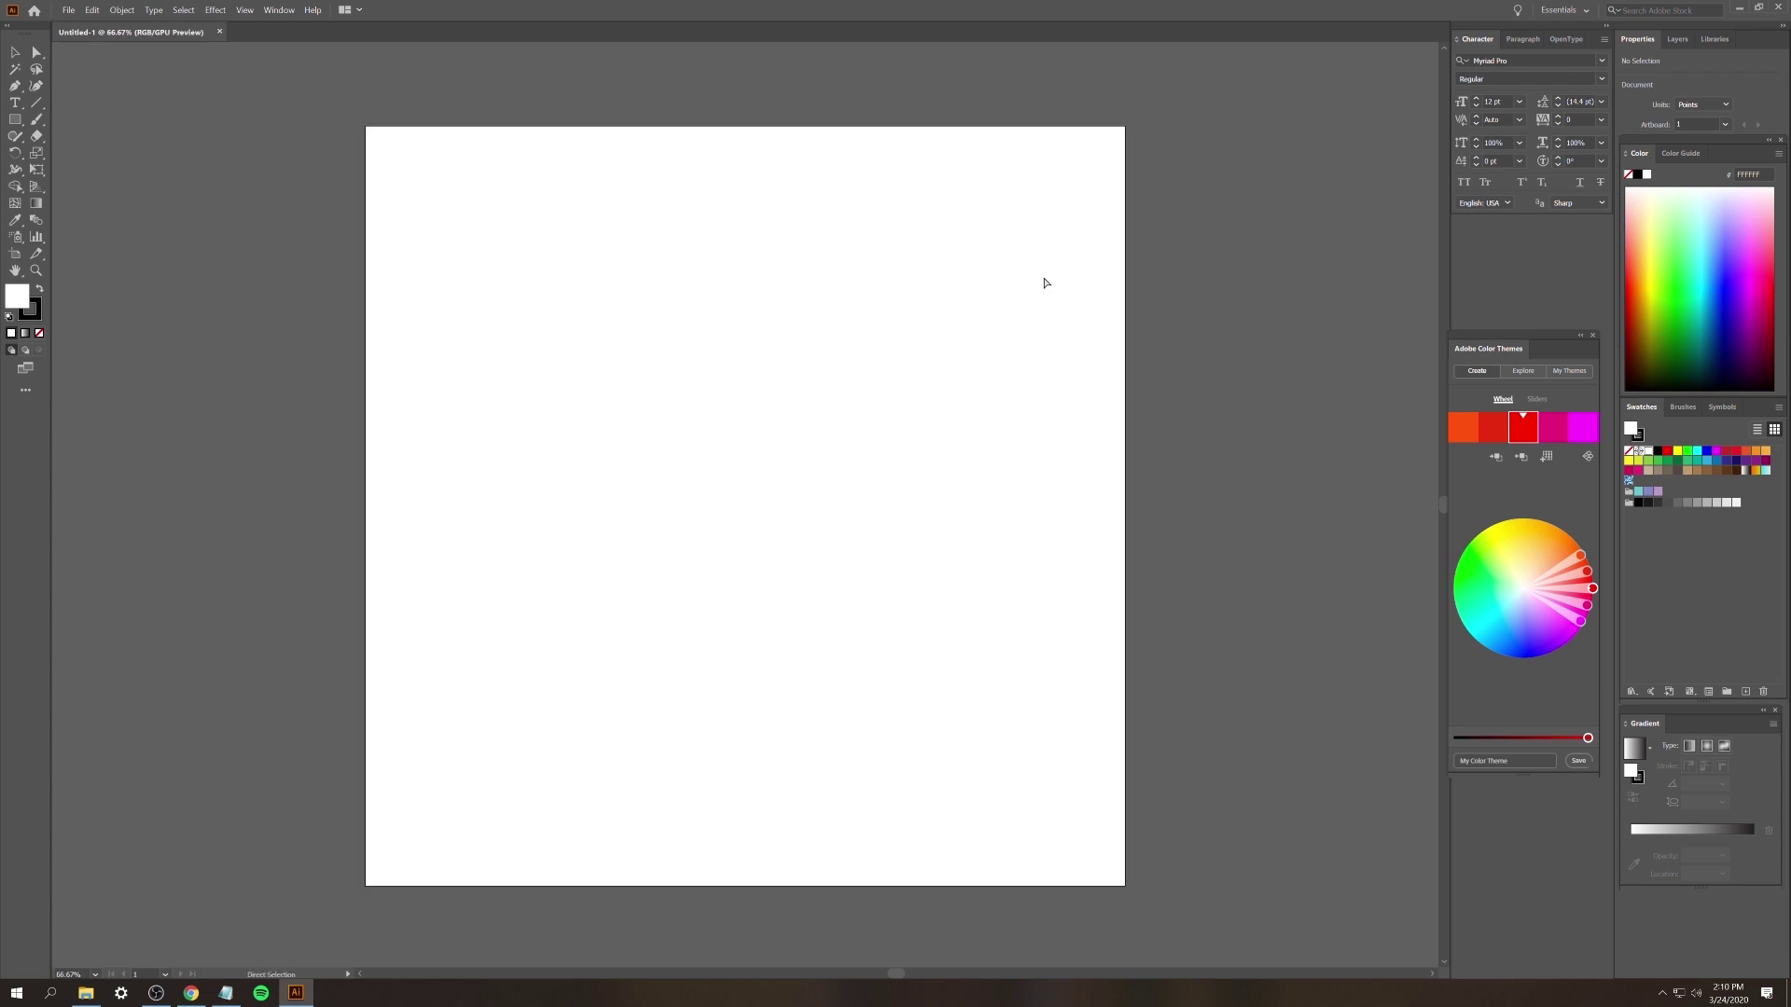
key("ctrl+minus")
key("ctrl+minus")
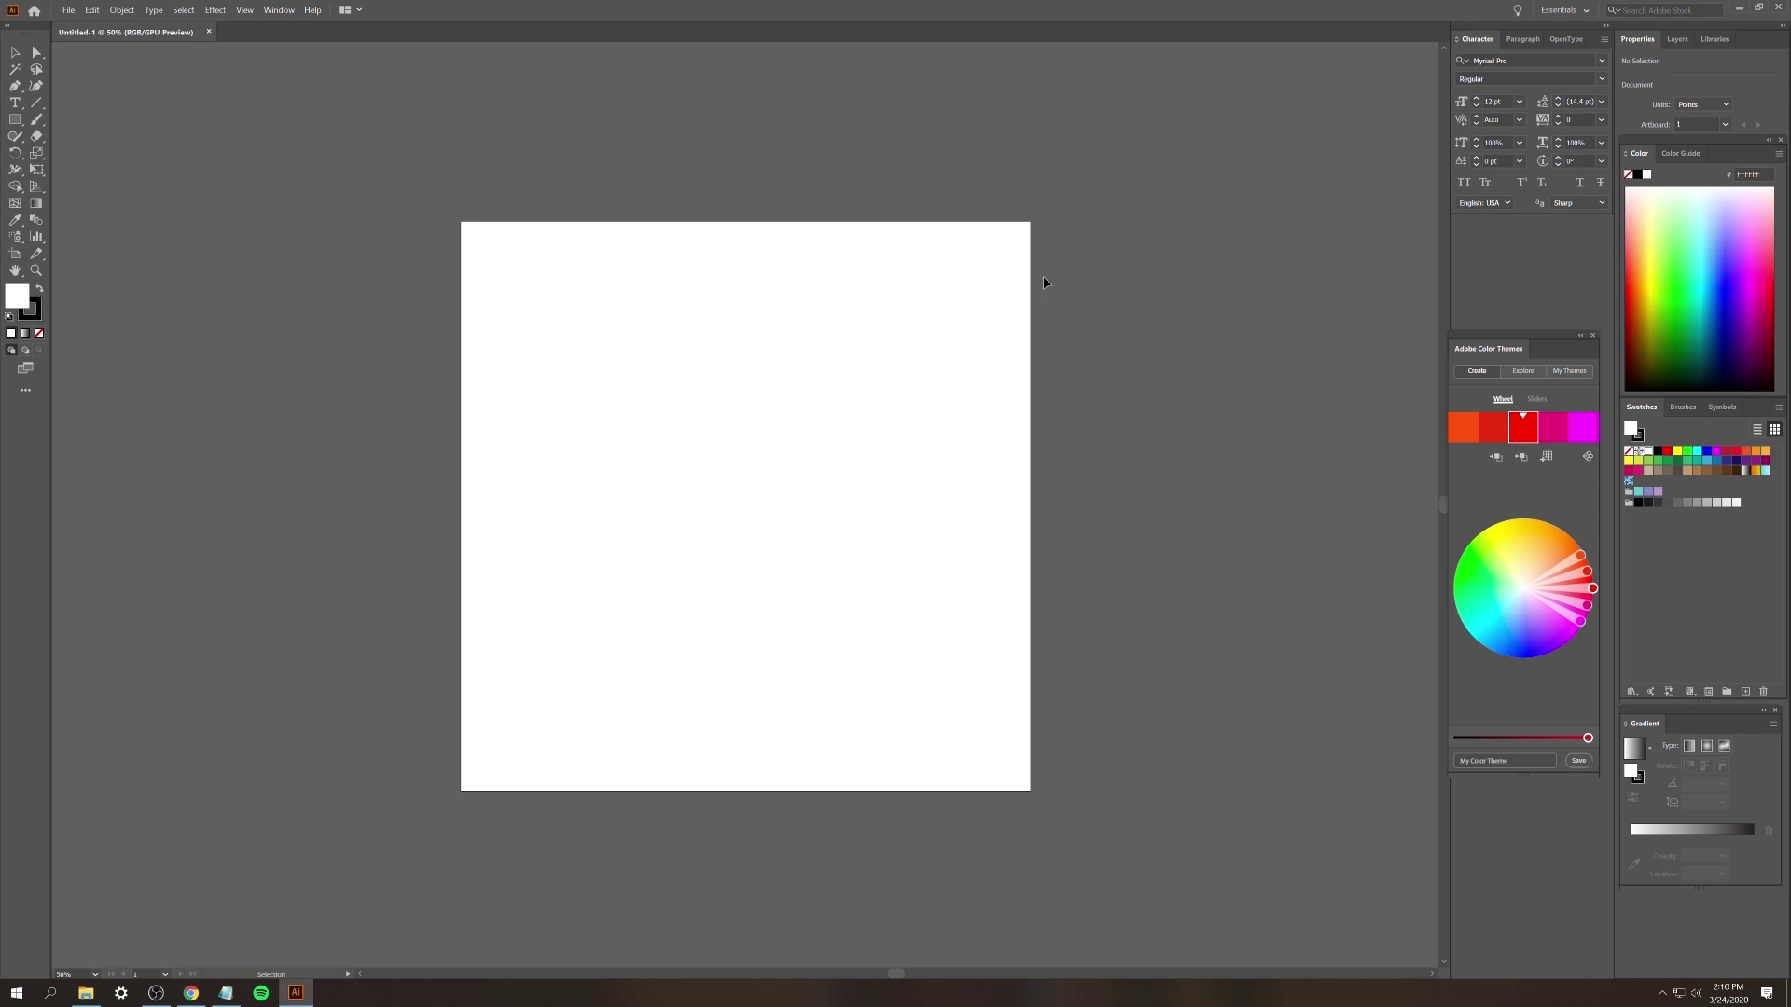
key("ctrl+plus")
key("ctrl+plus")
key("ctrl+minus")
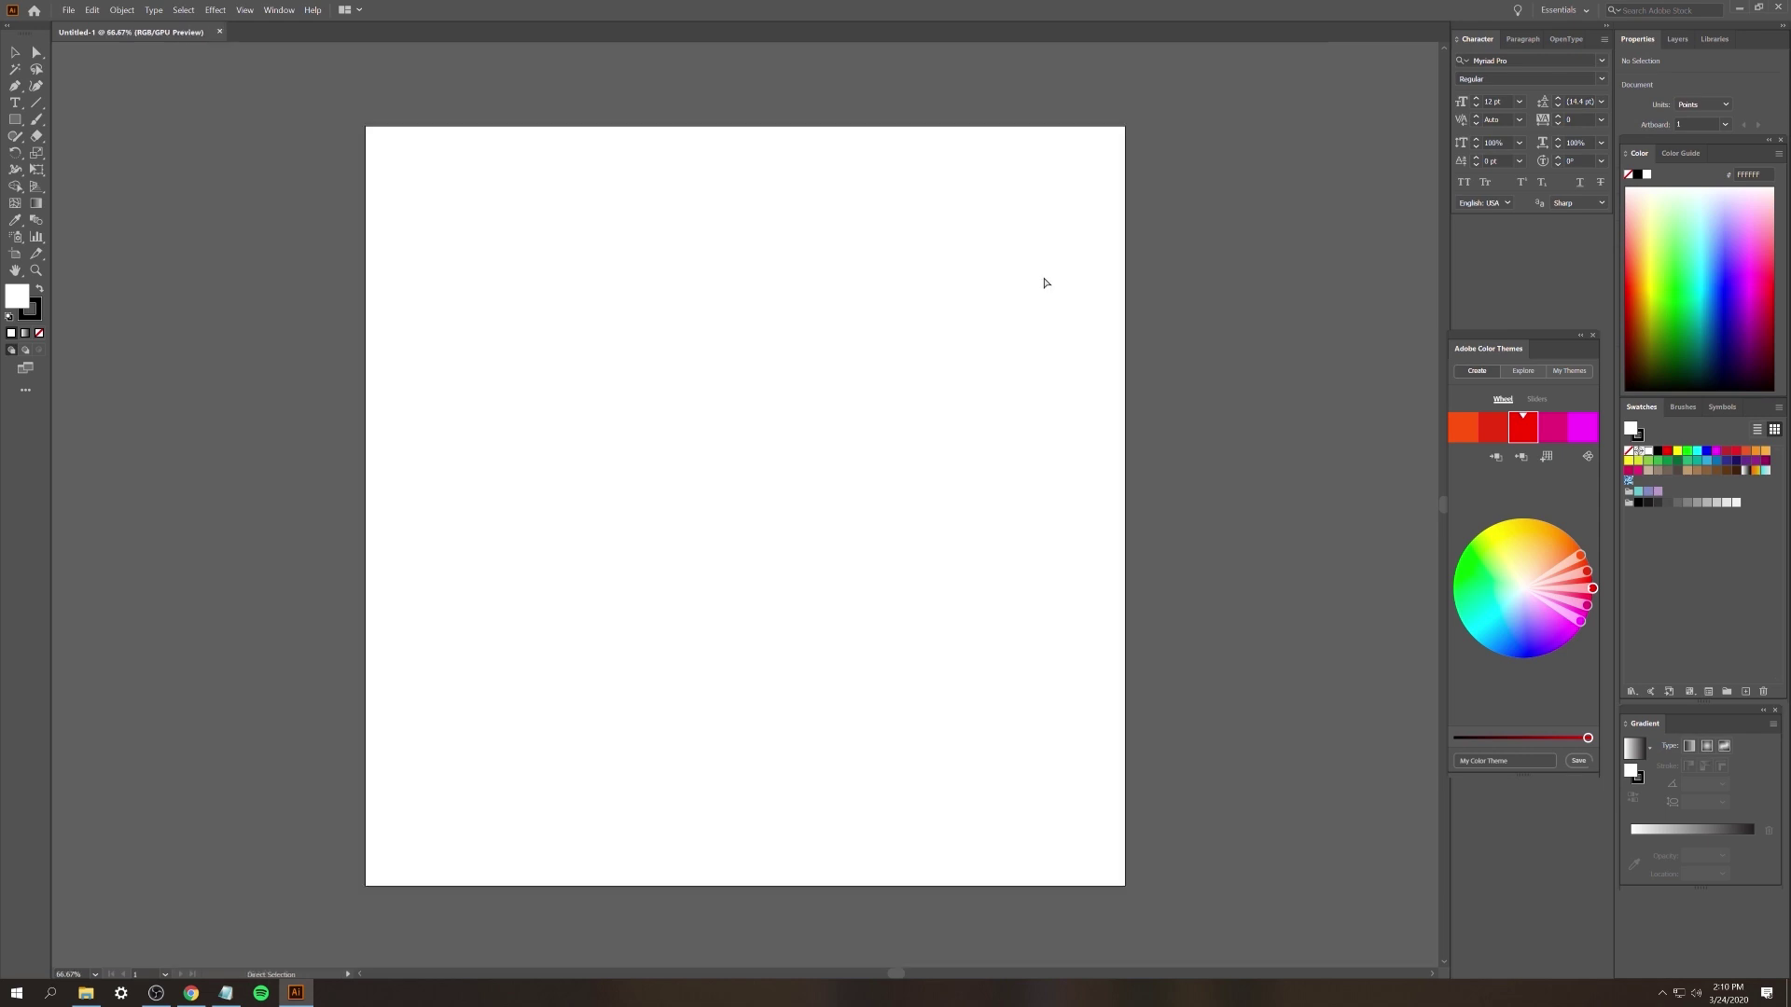
- Draw a 1080 × 1080 pt rectangle that covers the whole artboard
key("v")
left_click(15, 119)
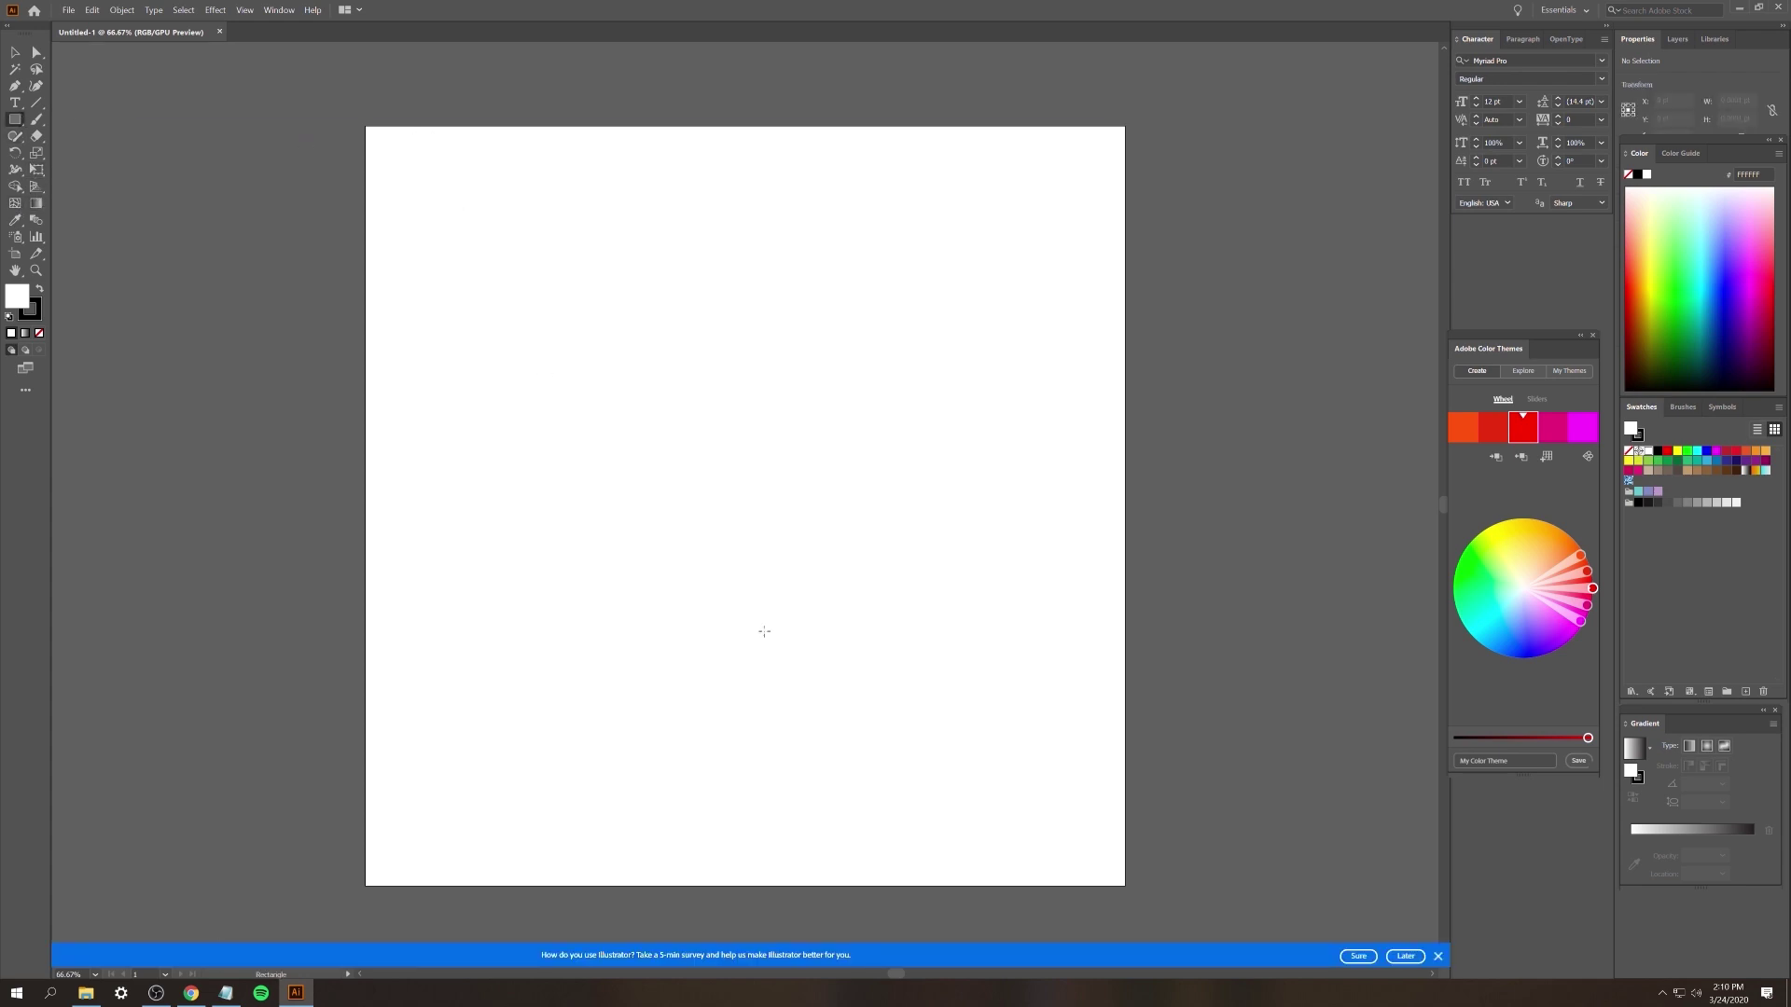
left_click(1406, 956)
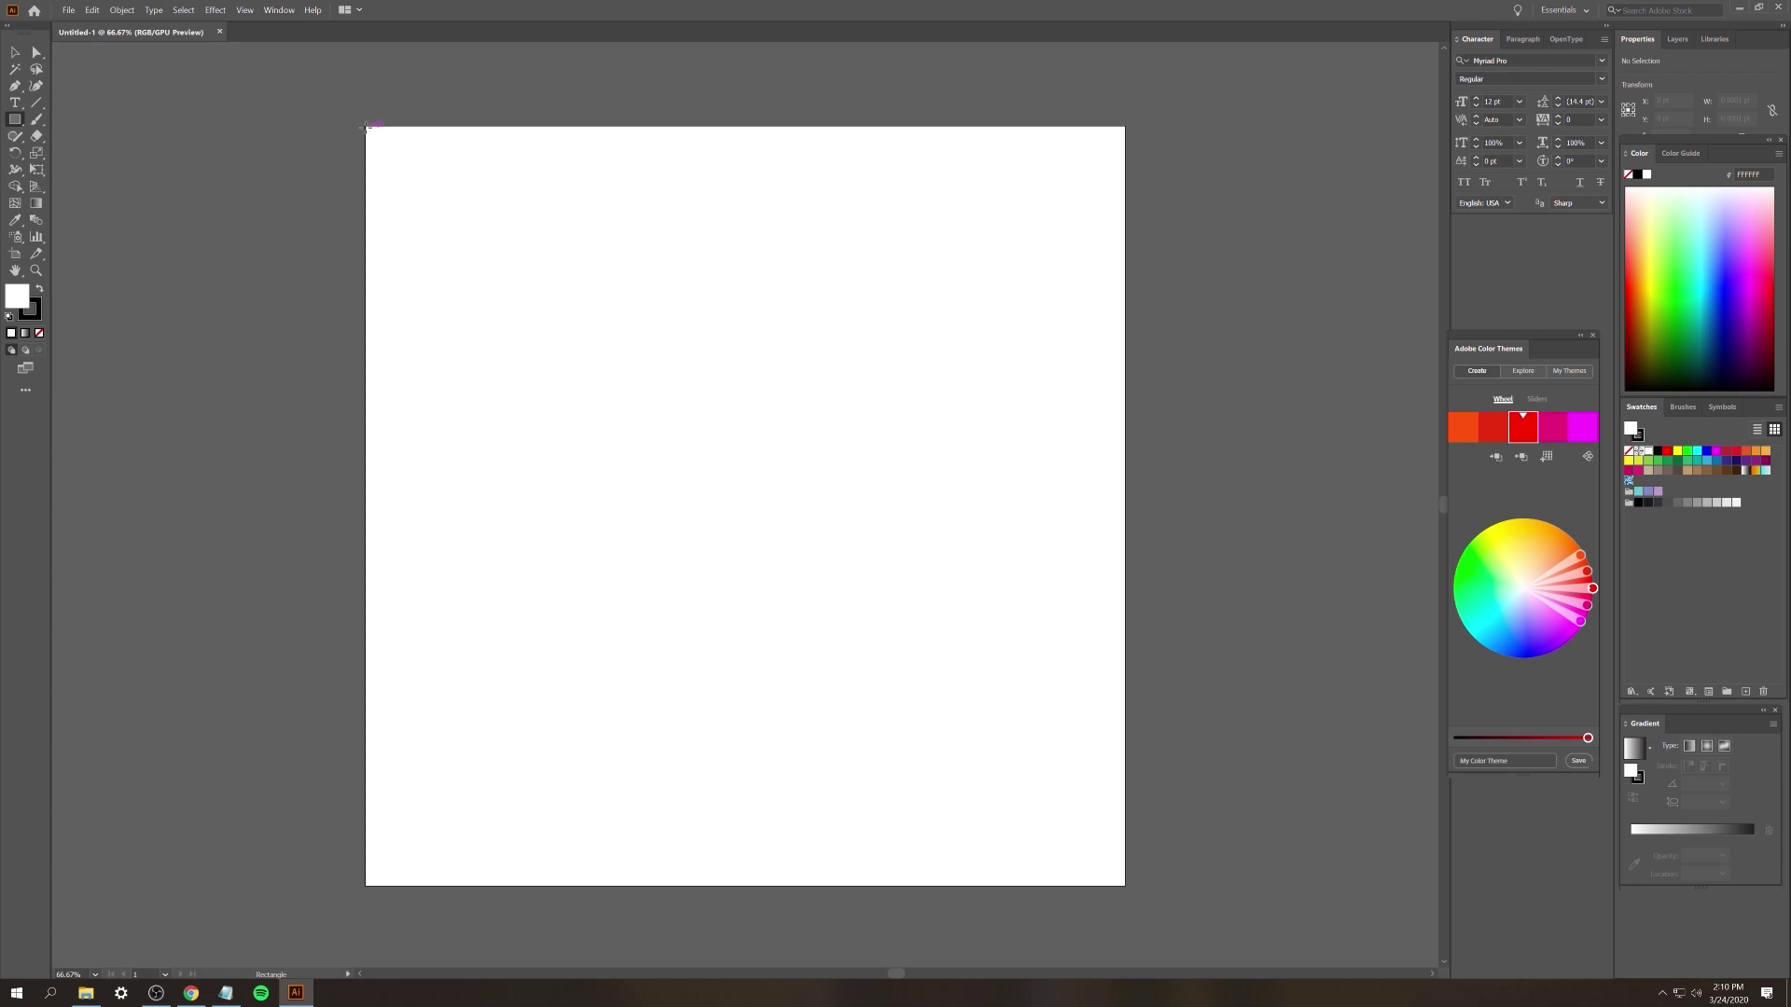
left_click_drag(365, 127, 1125, 885)
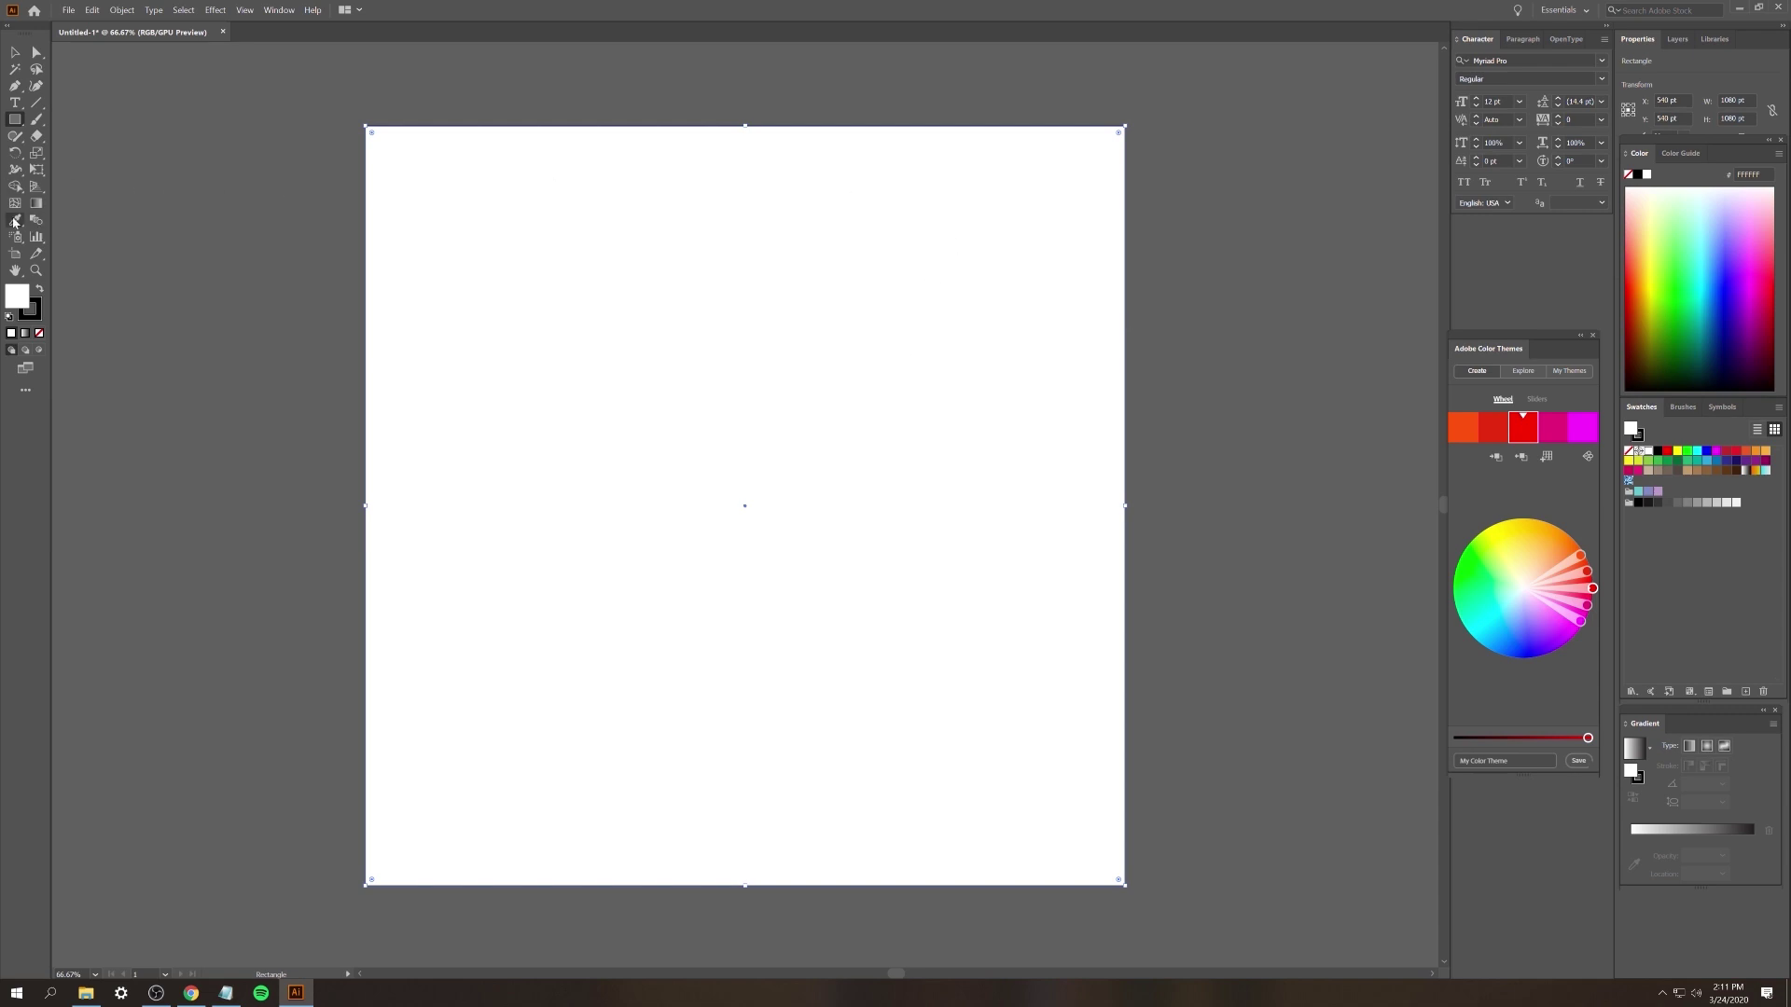
- Fill the background rectangle with mint green 77FFD6 picked from the colour spectrum
left_click(15, 220)
left_click(14, 56)
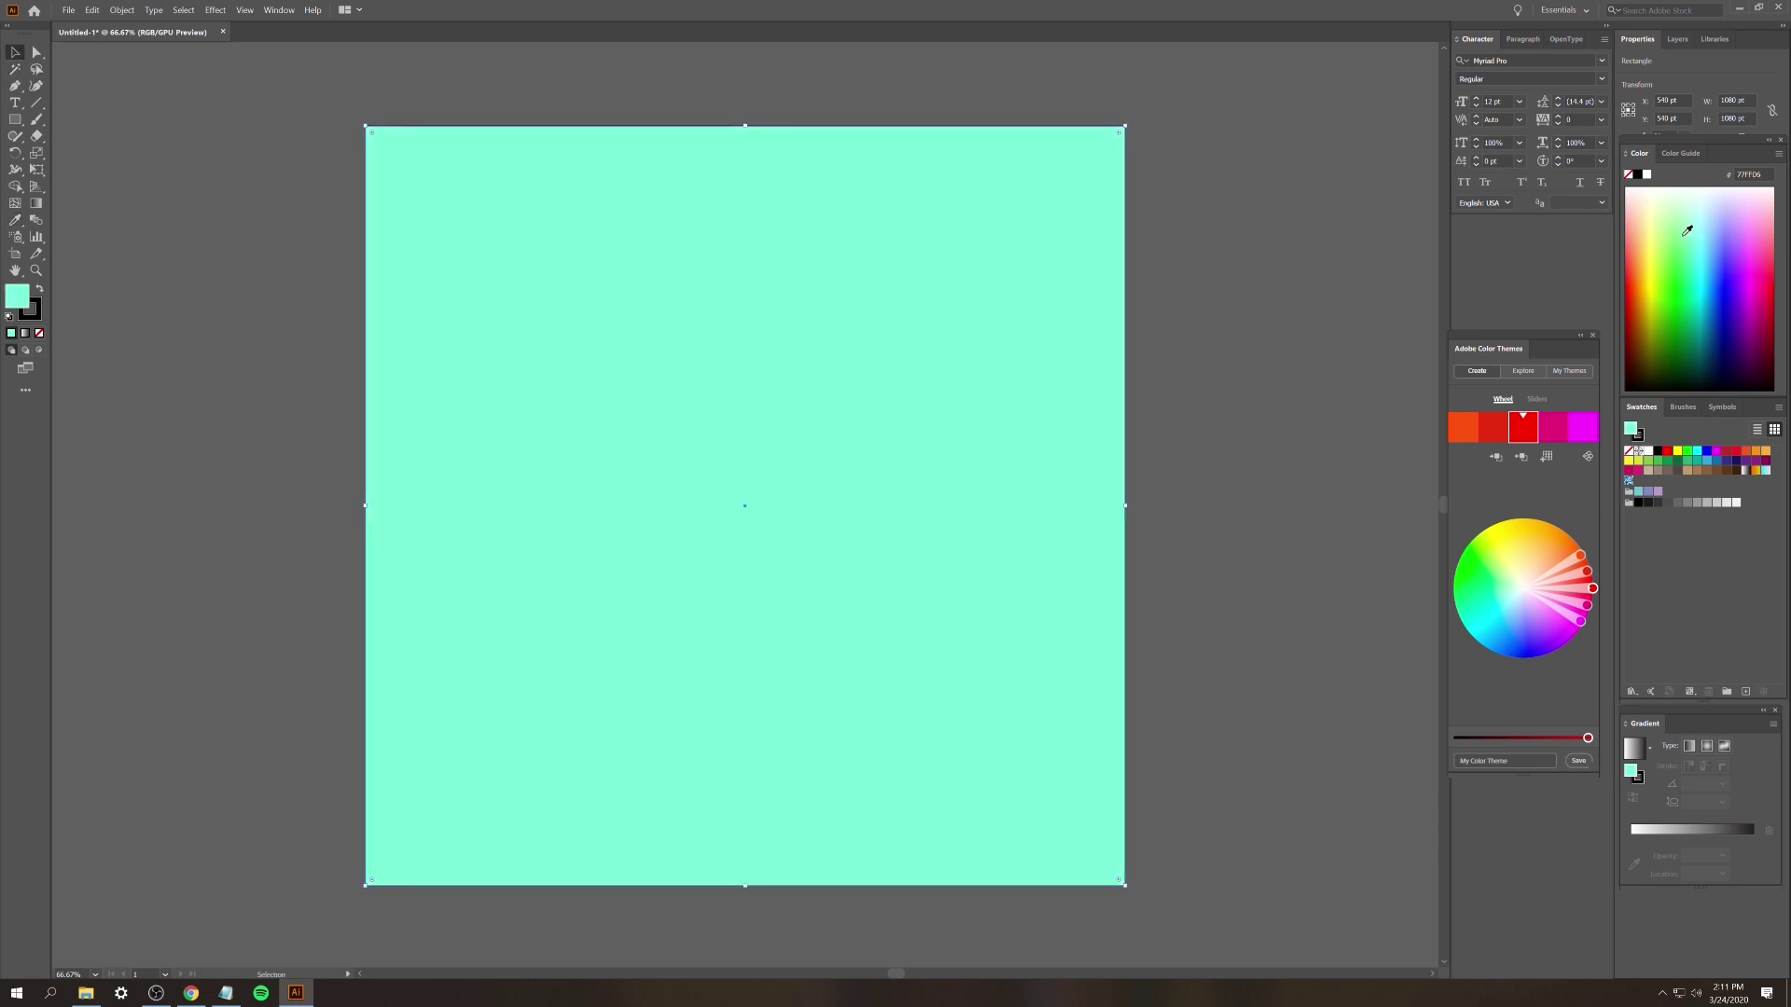
left_click(1693, 238)
left_click(283, 13)
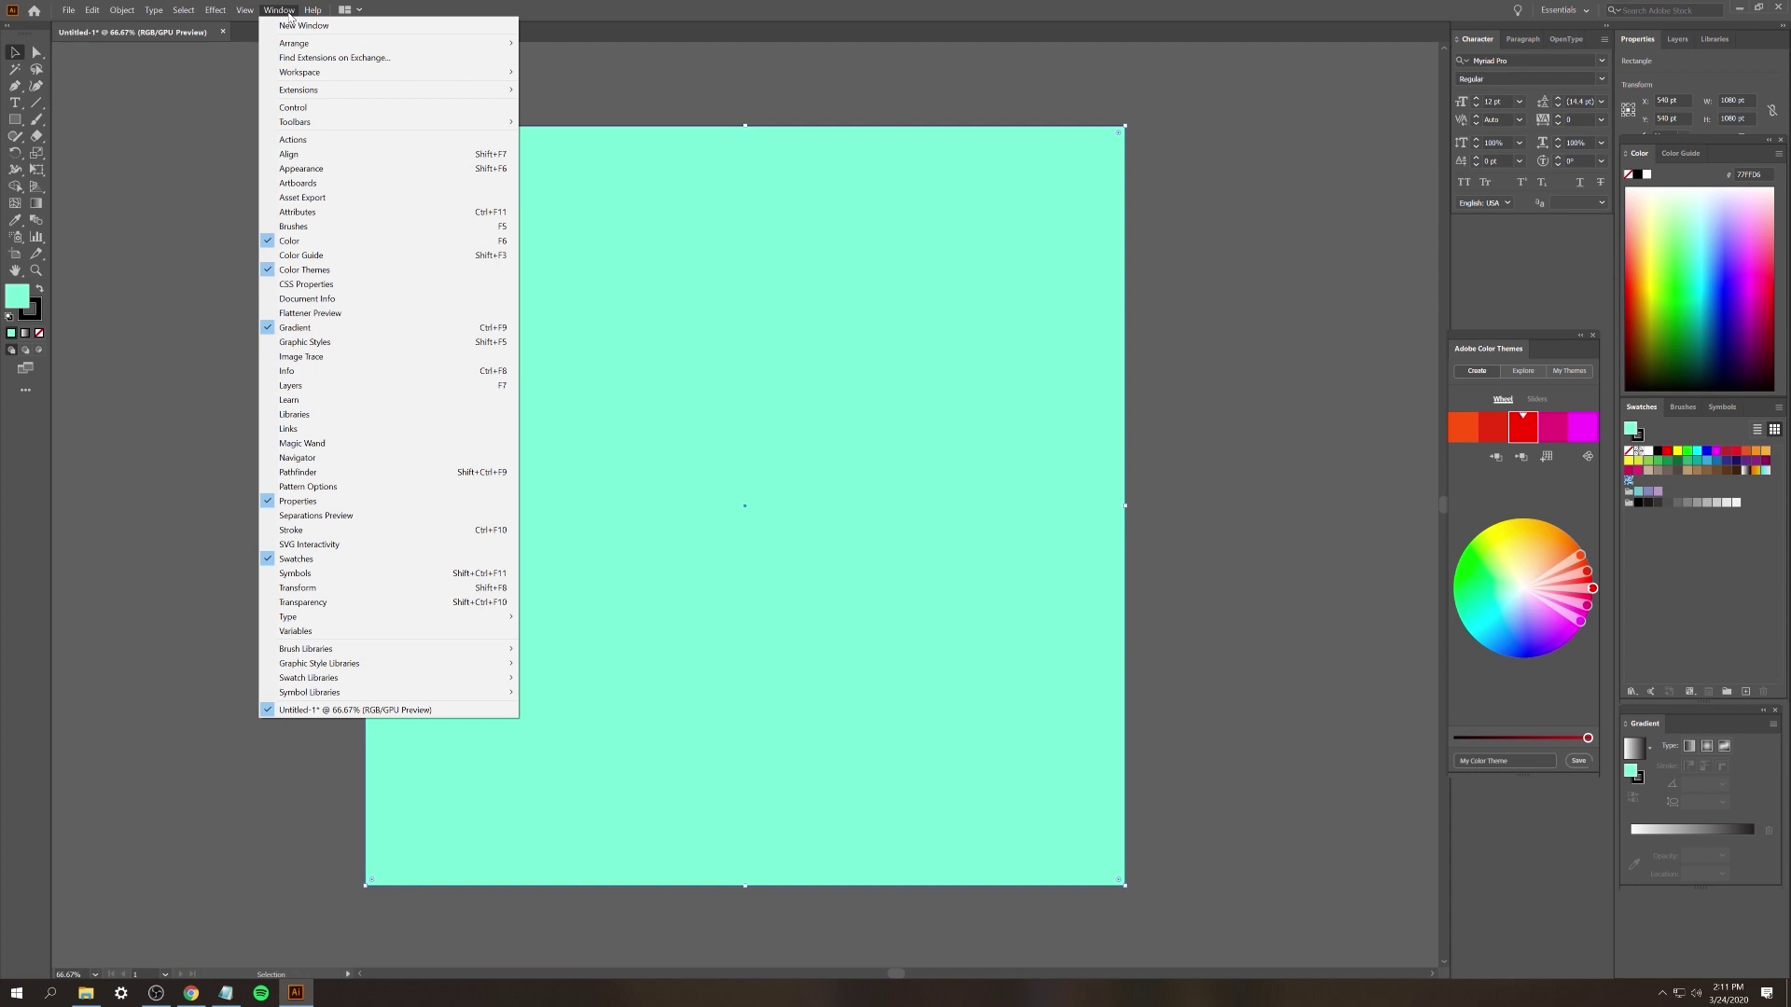
mouse_move(322, 75)
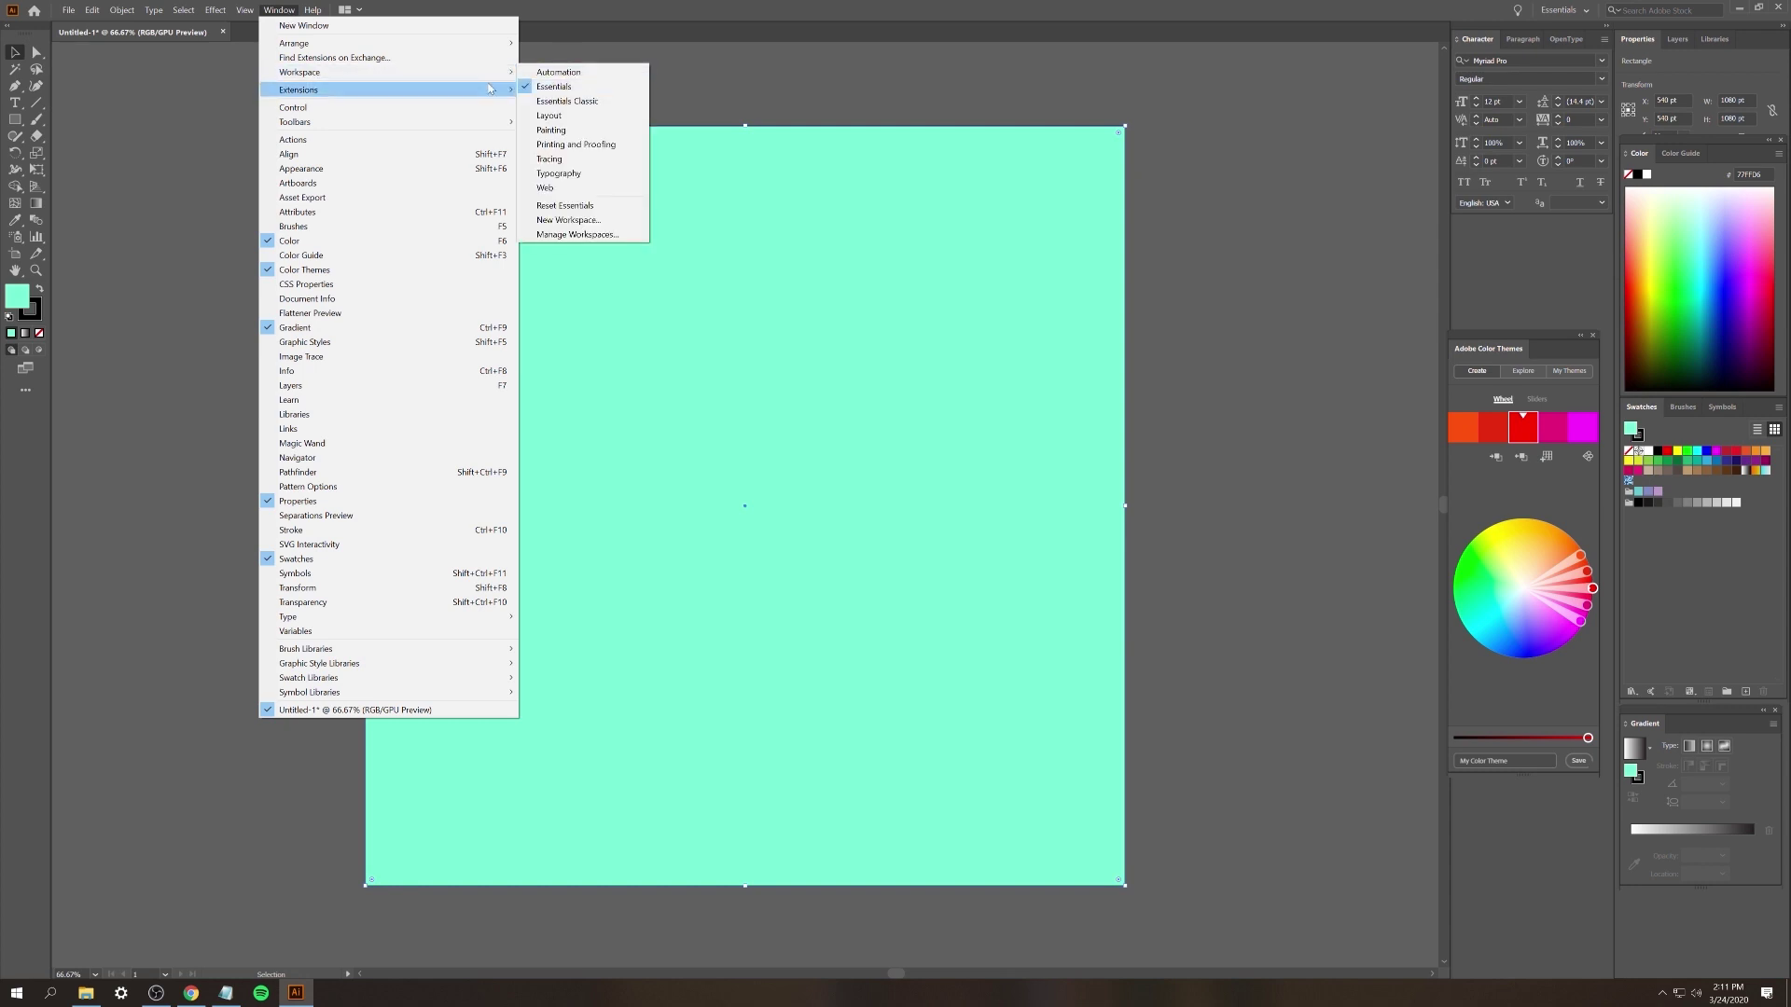
left_click(531, 6)
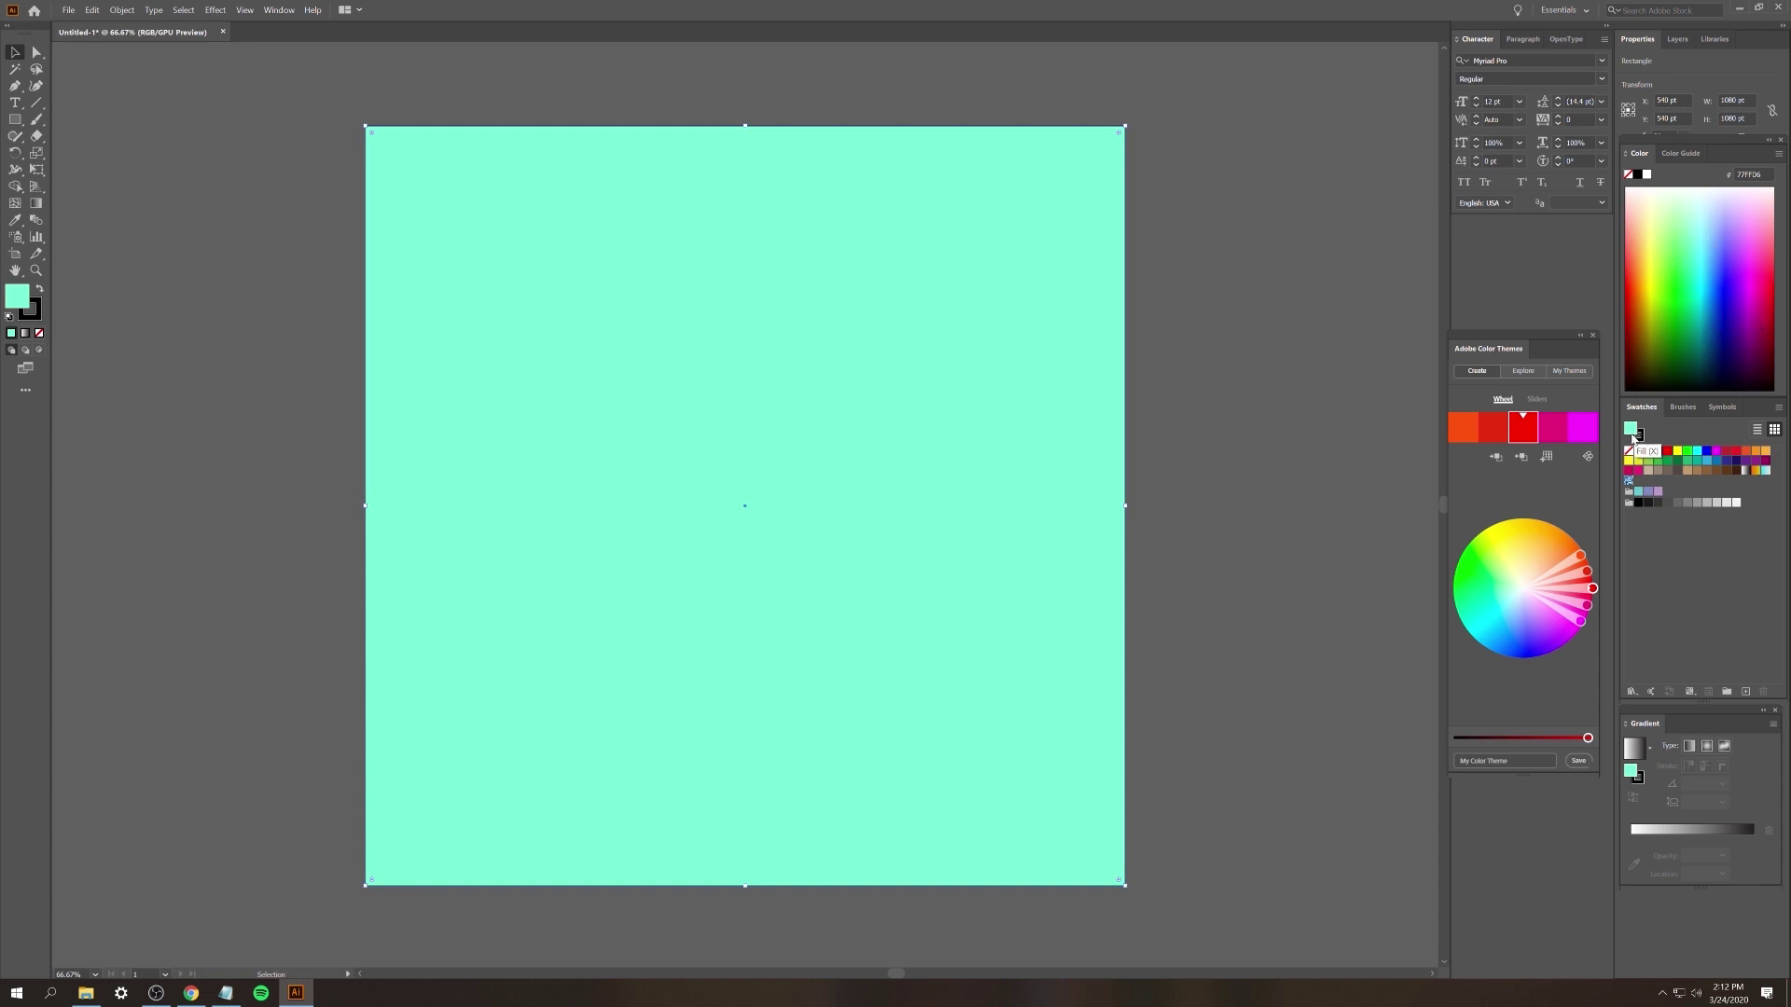
- Set the background rectangle's fill to dark green 0E4C37 with the Color Picker
double_click(1631, 431)
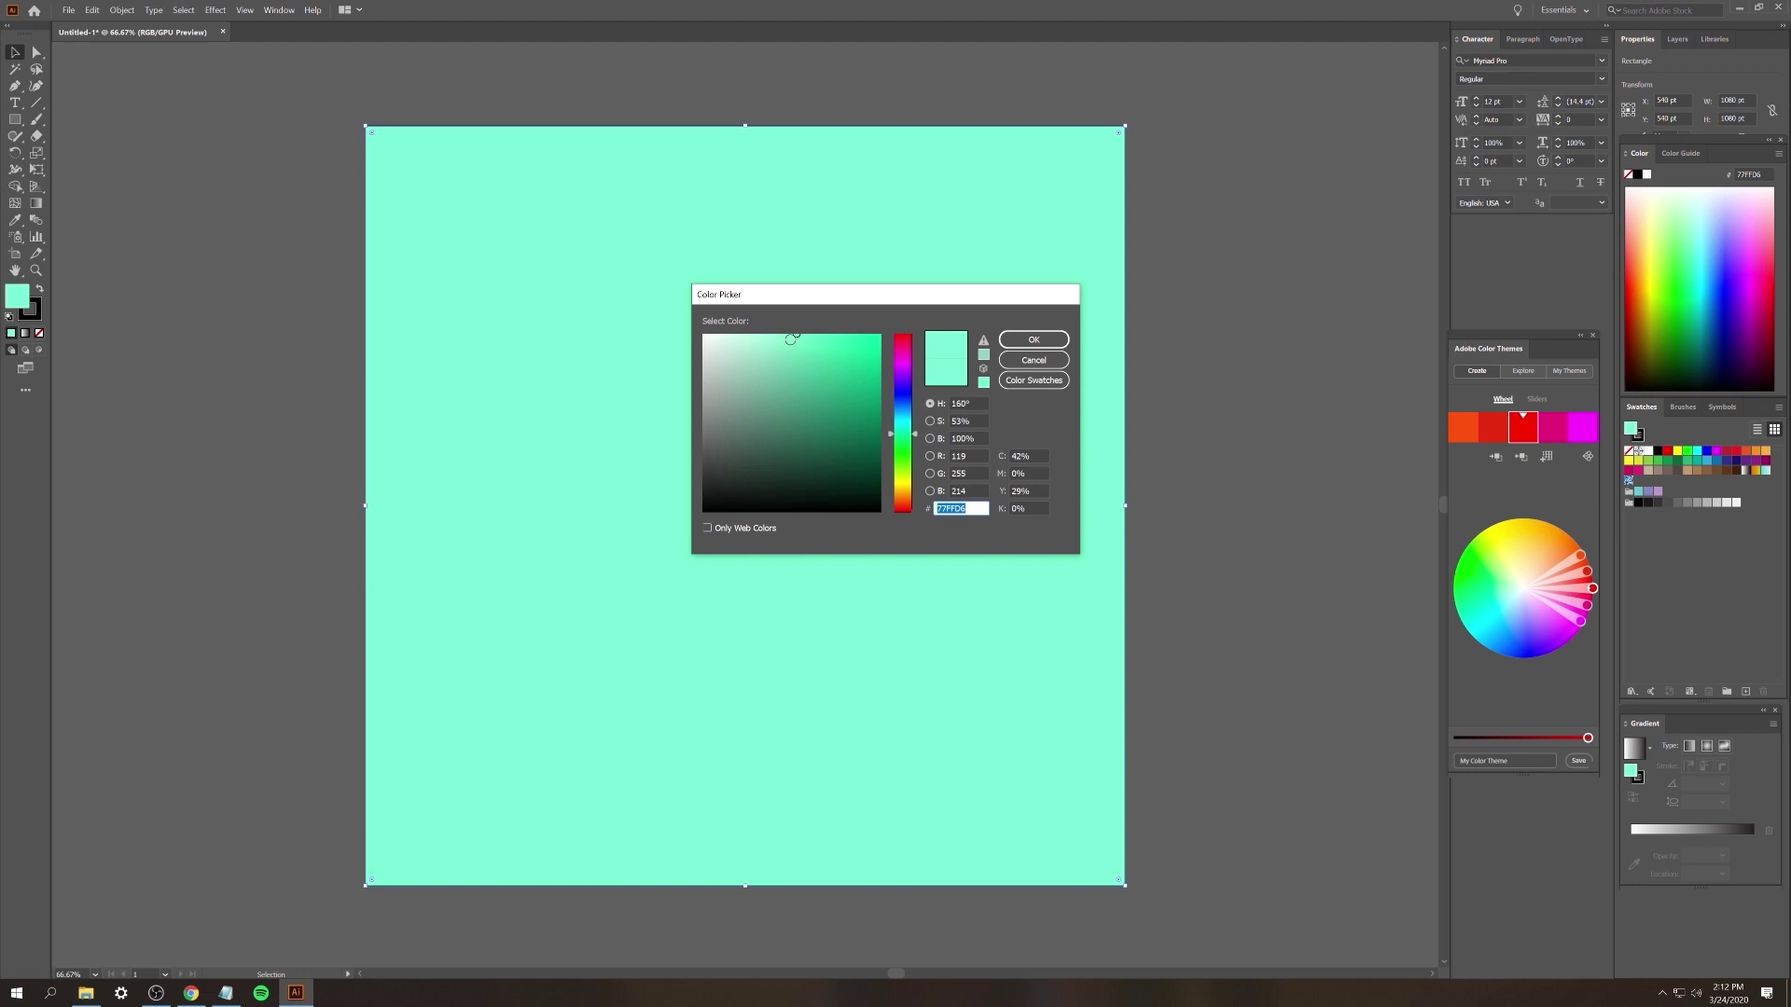
mouse_move(792, 340)
left_mouse_down()
mouse_move(792, 376)
mouse_move(838, 403)
mouse_move(848, 459)
left_mouse_up()
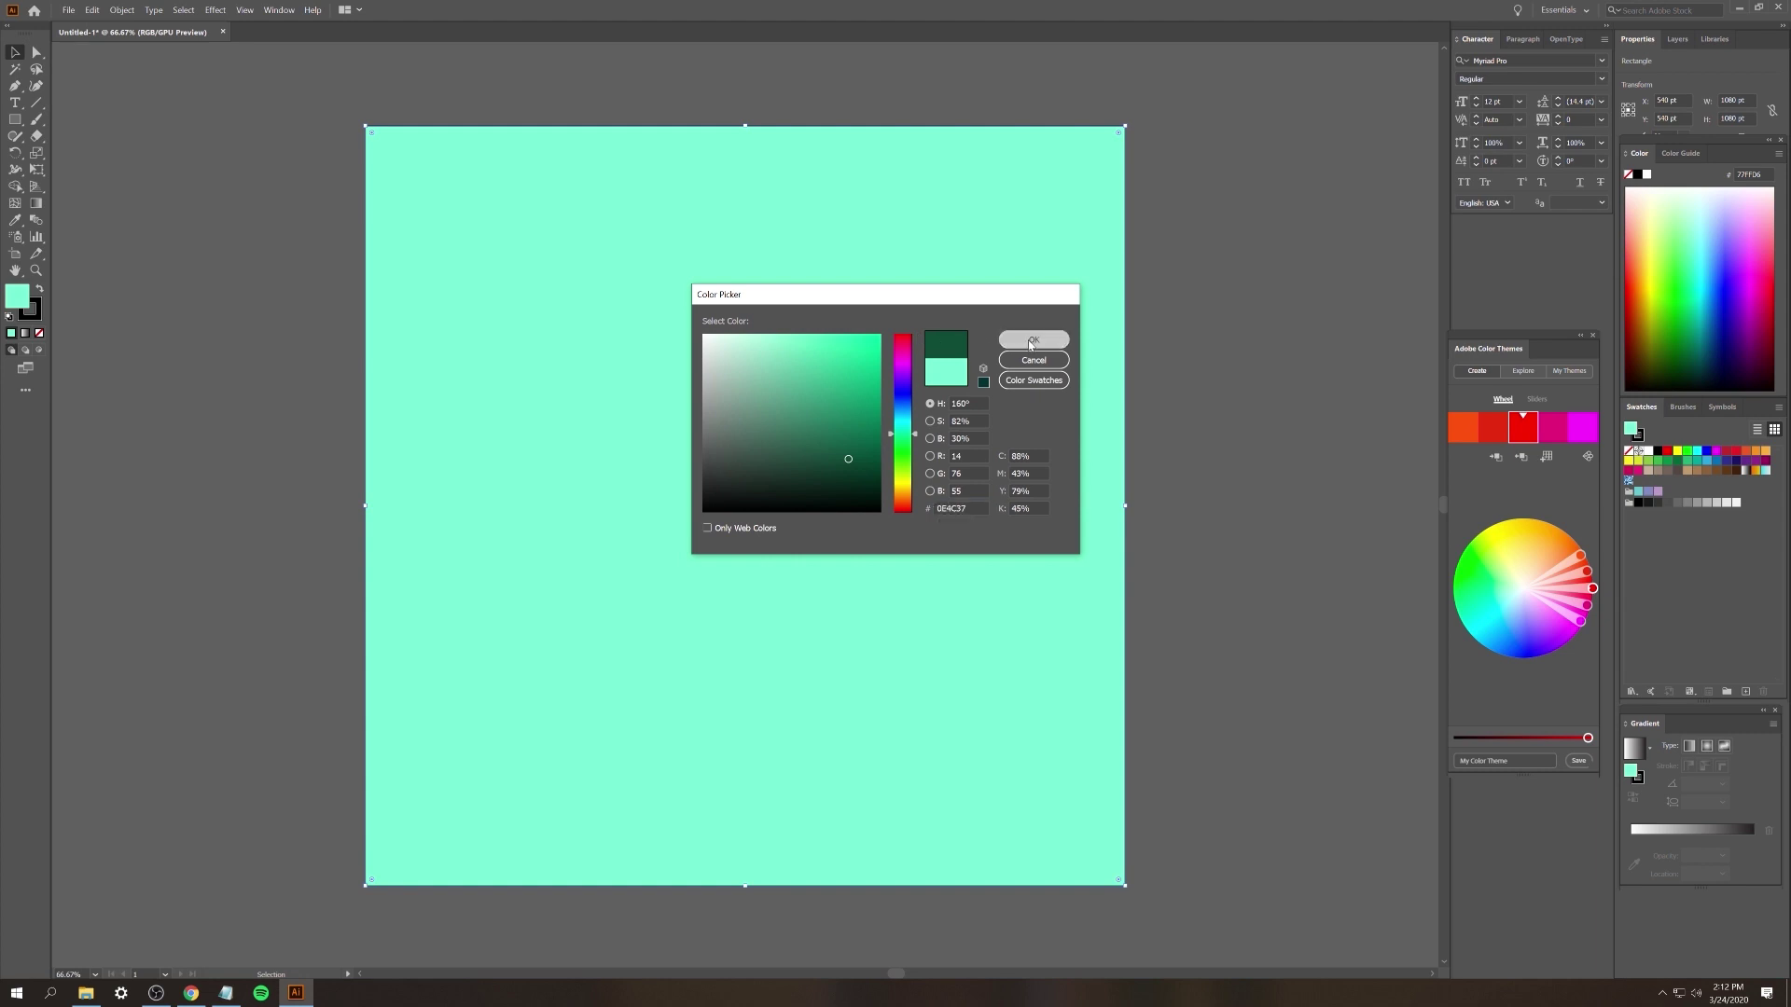
left_click(1033, 339)
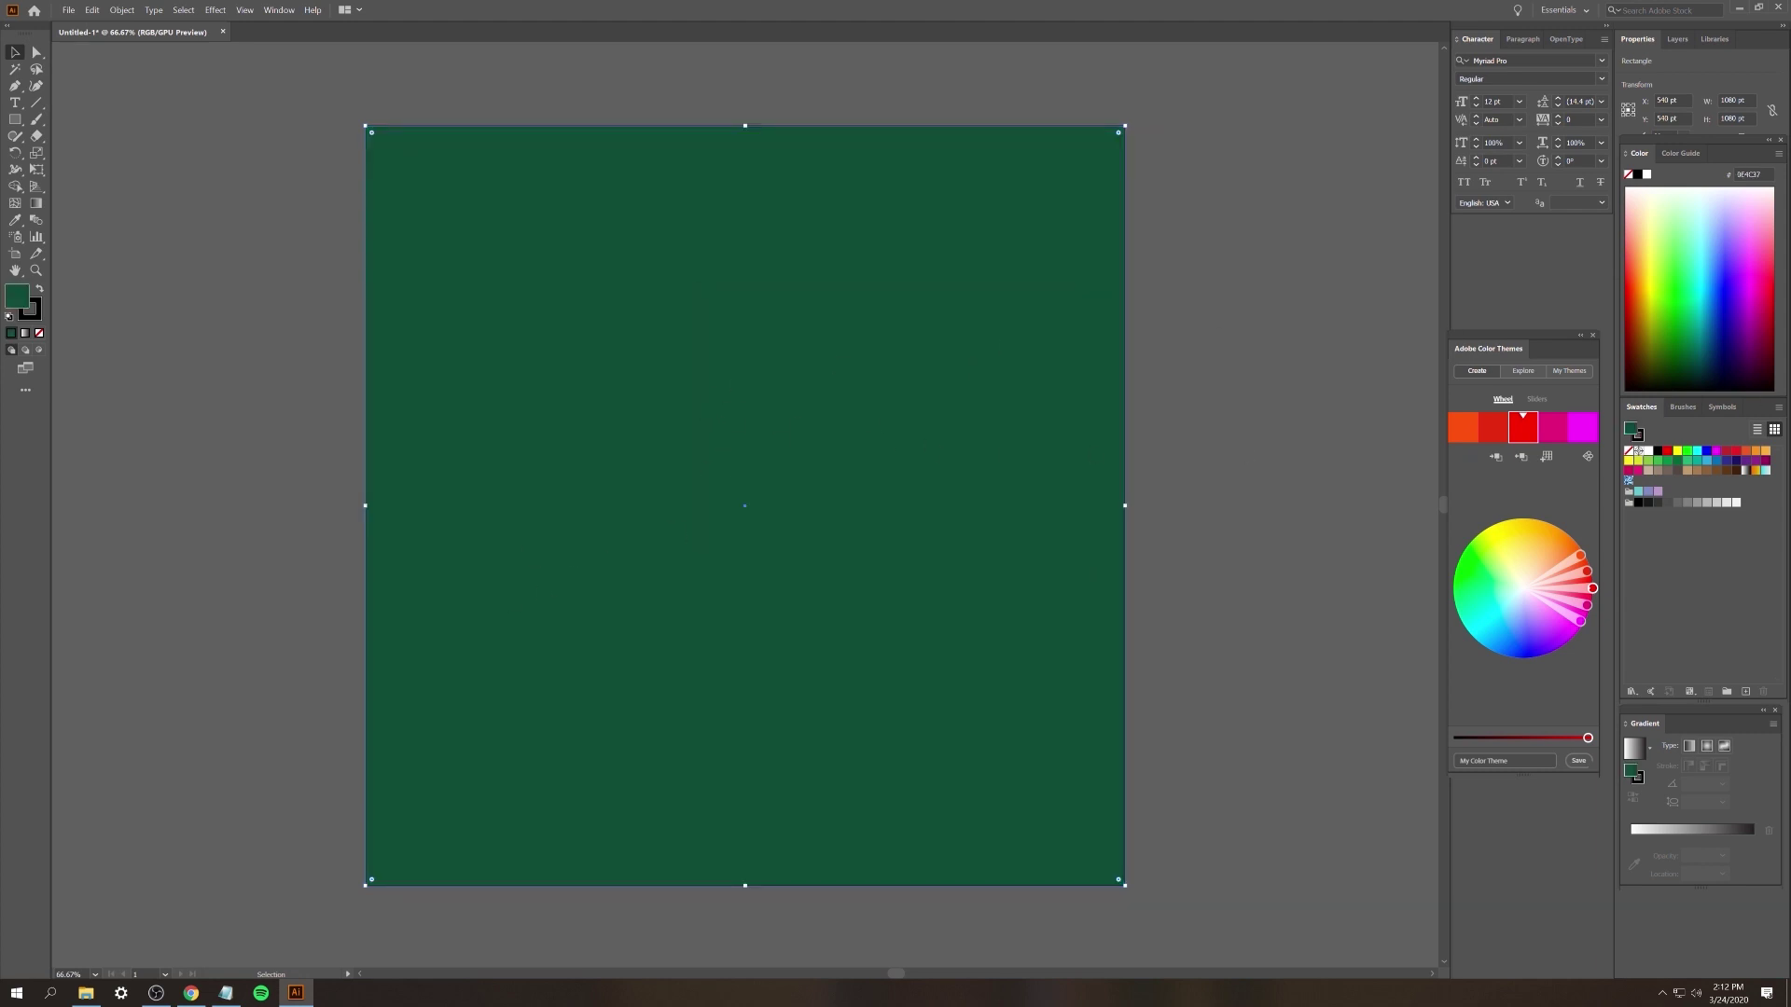
- Try the purple swatch on the background rectangle, and fill it with the cyan-to-white gradient swatch
left_click(1657, 491)
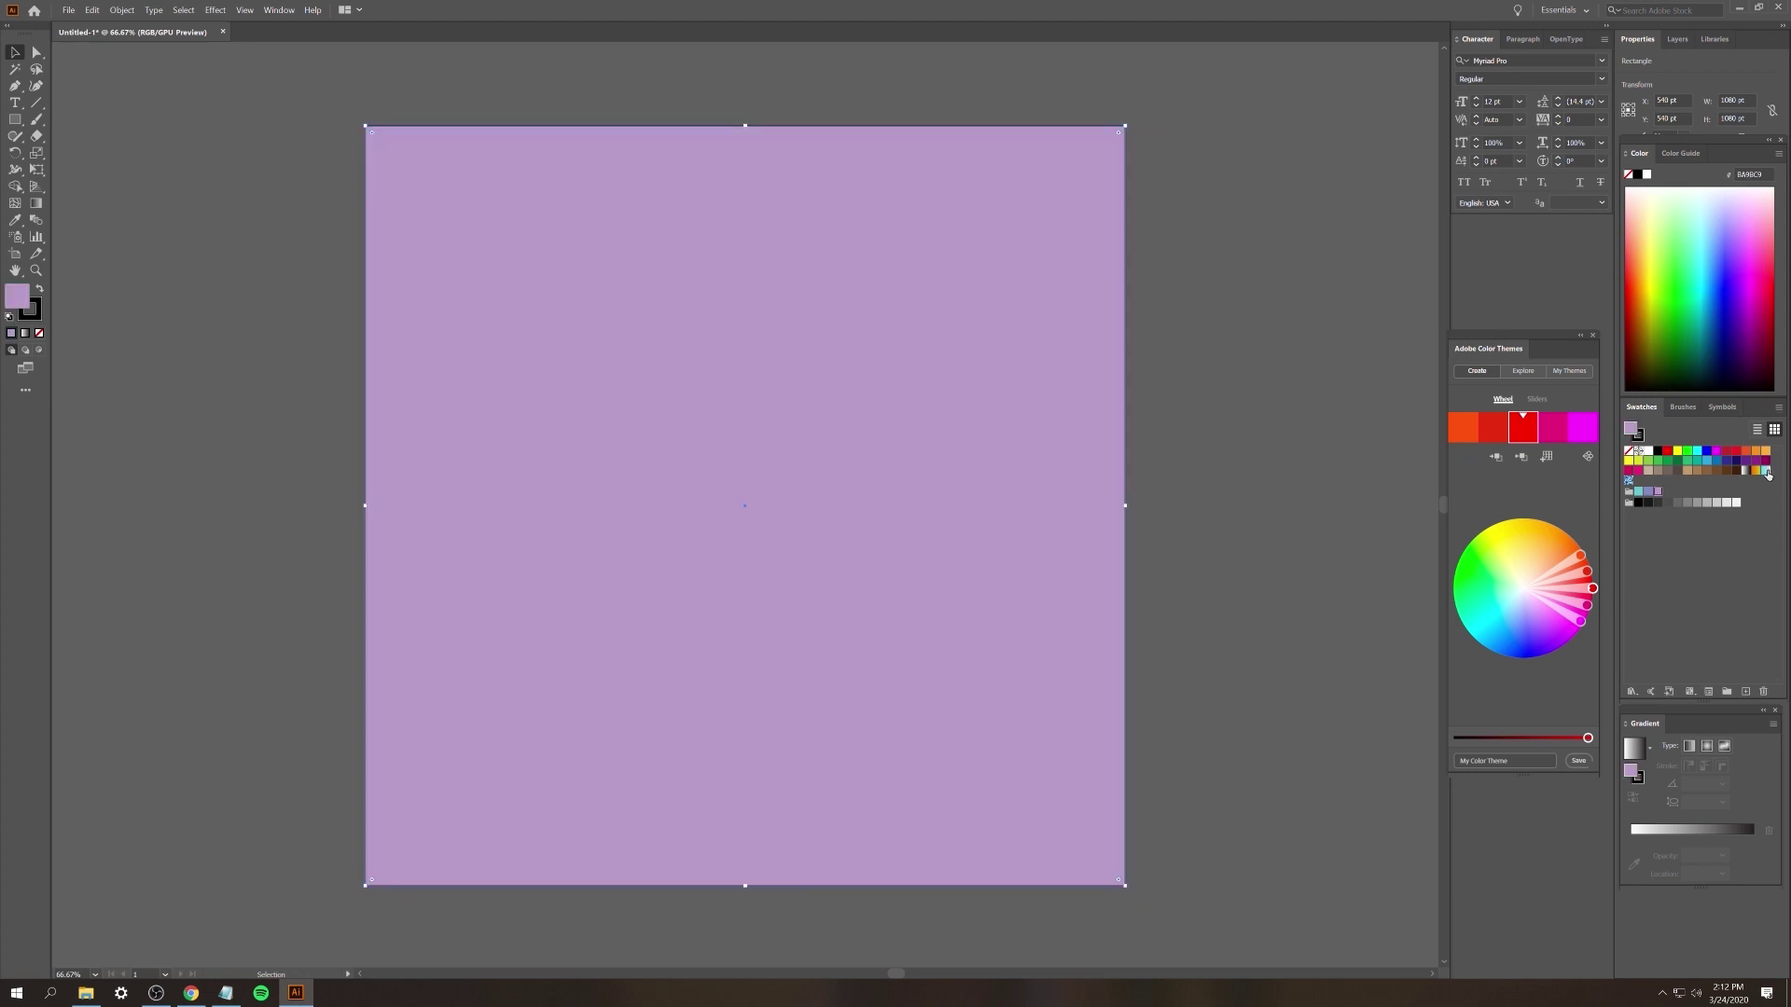
left_click(1765, 470)
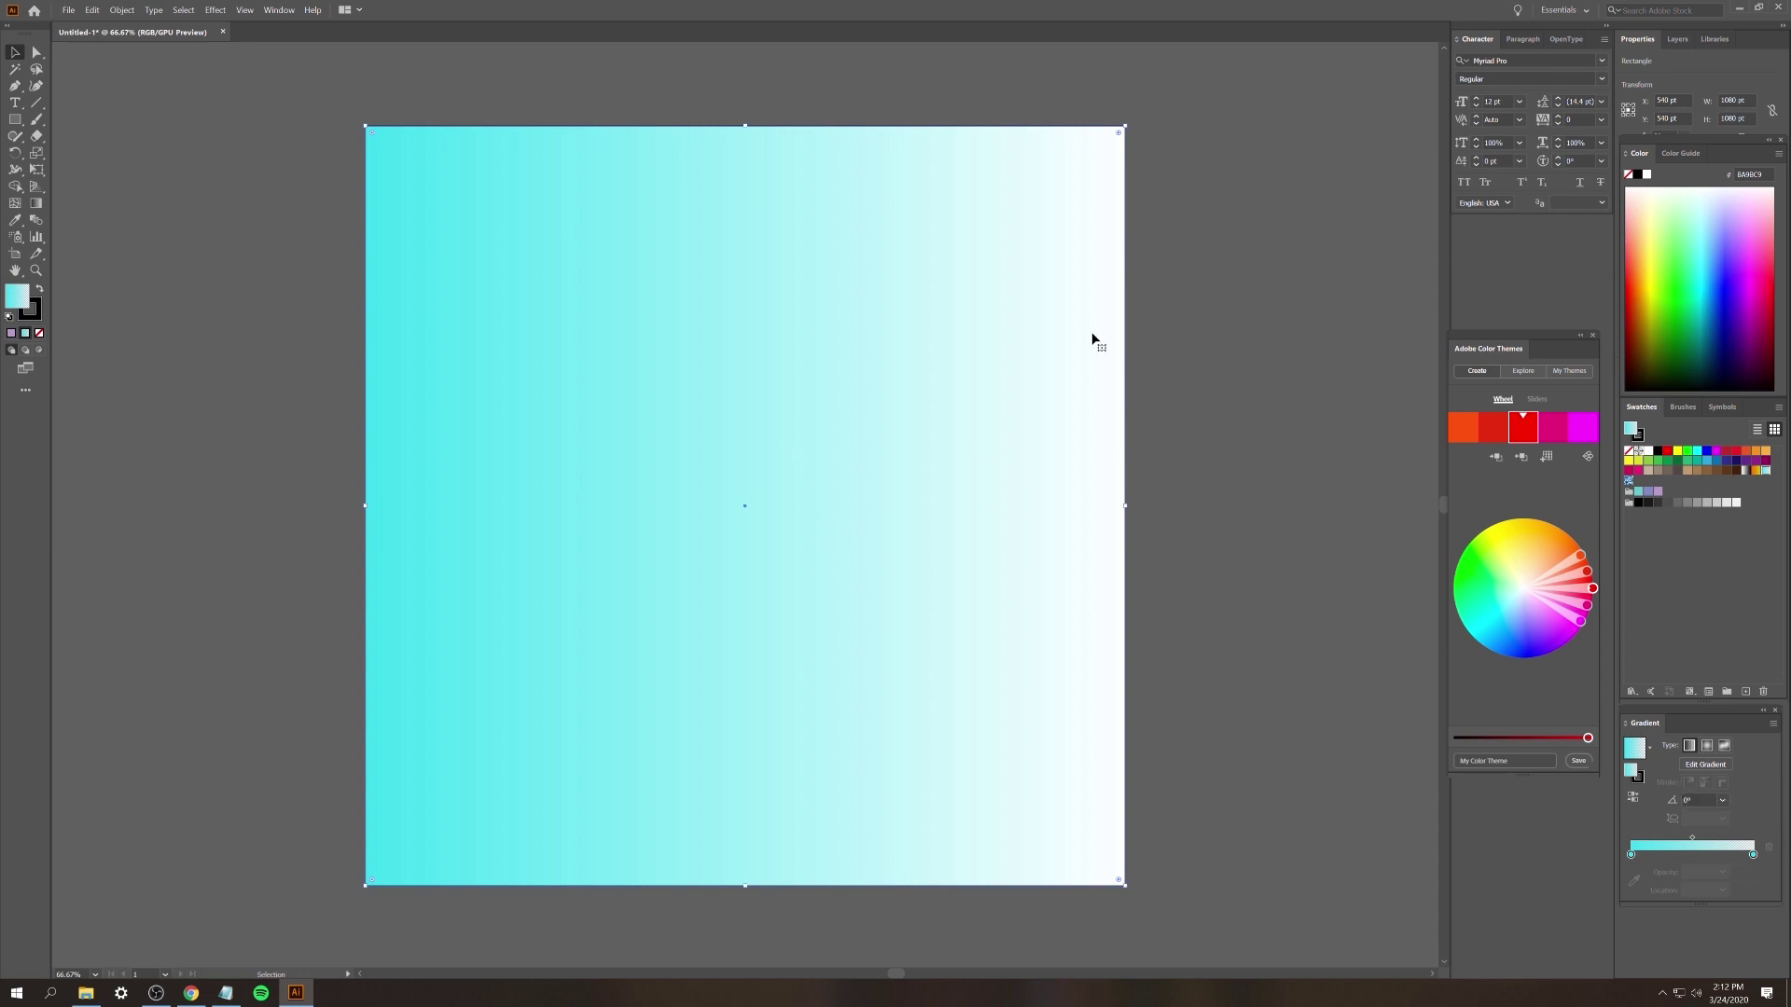
- Draw a wide text frame about 95 pt tall near the artboard's upper edge and enter "My Bio"
key("t")
left_click(16, 52)
left_click(15, 104)
left_click_drag(450, 187, 1047, 259)
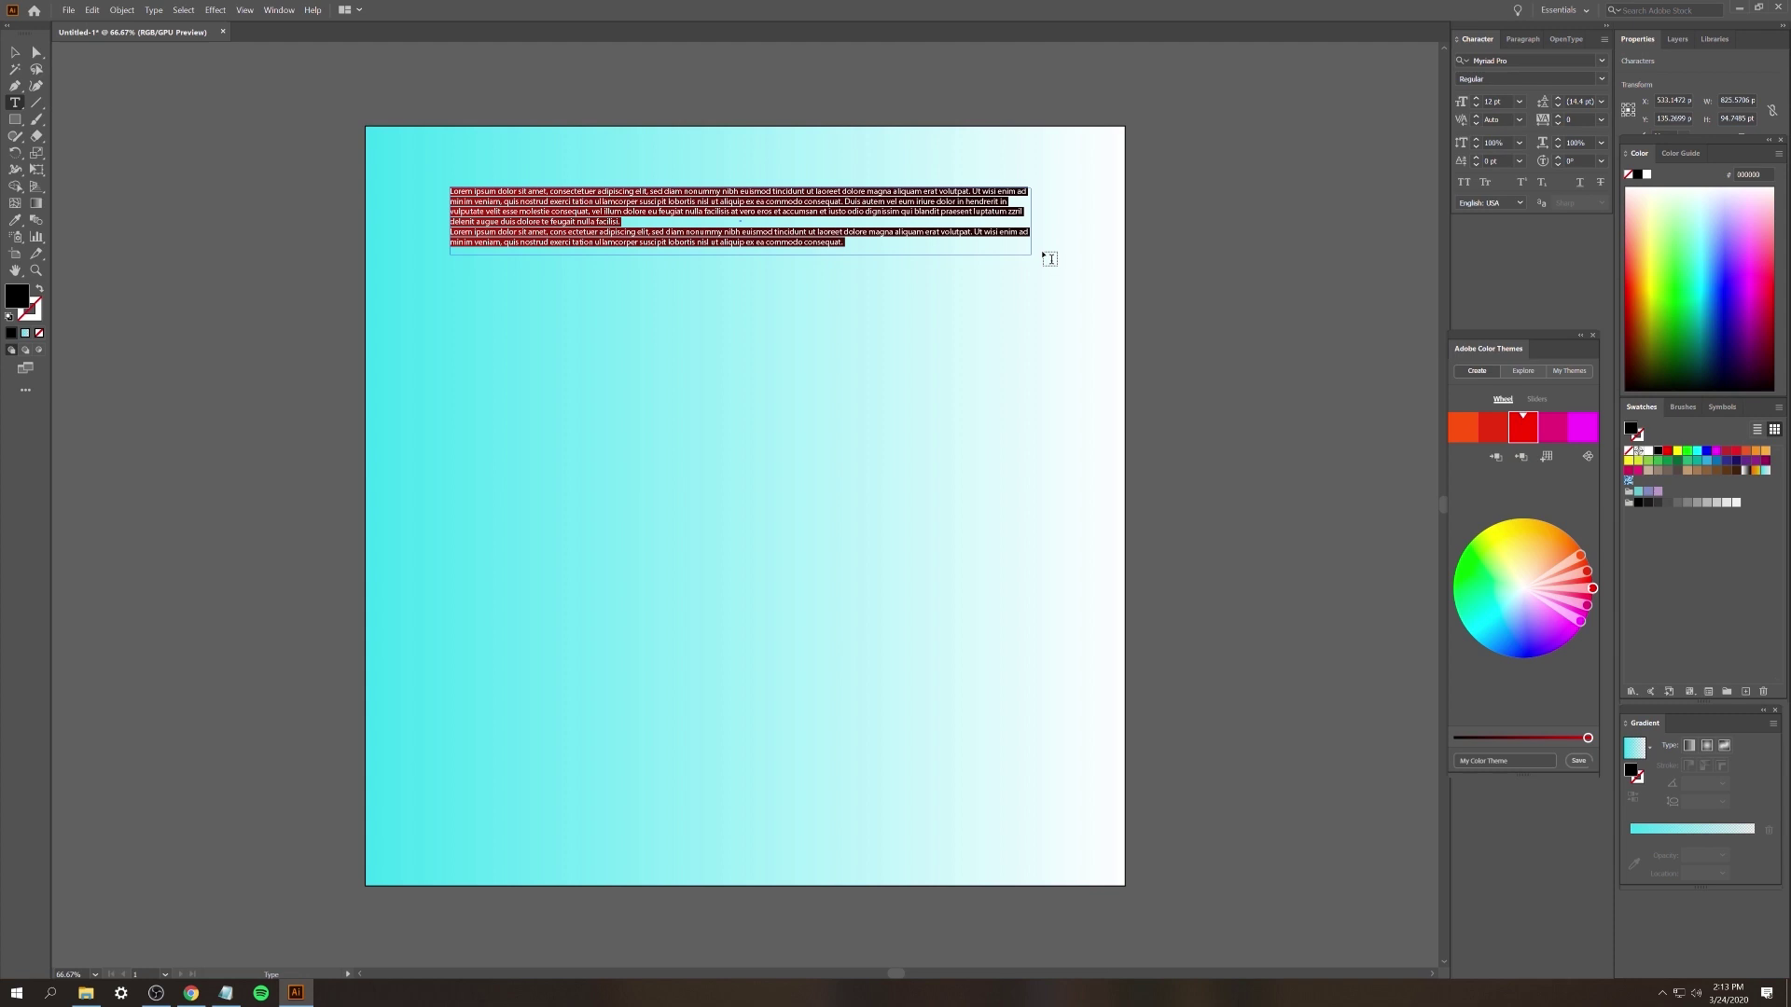
type("My Bio")
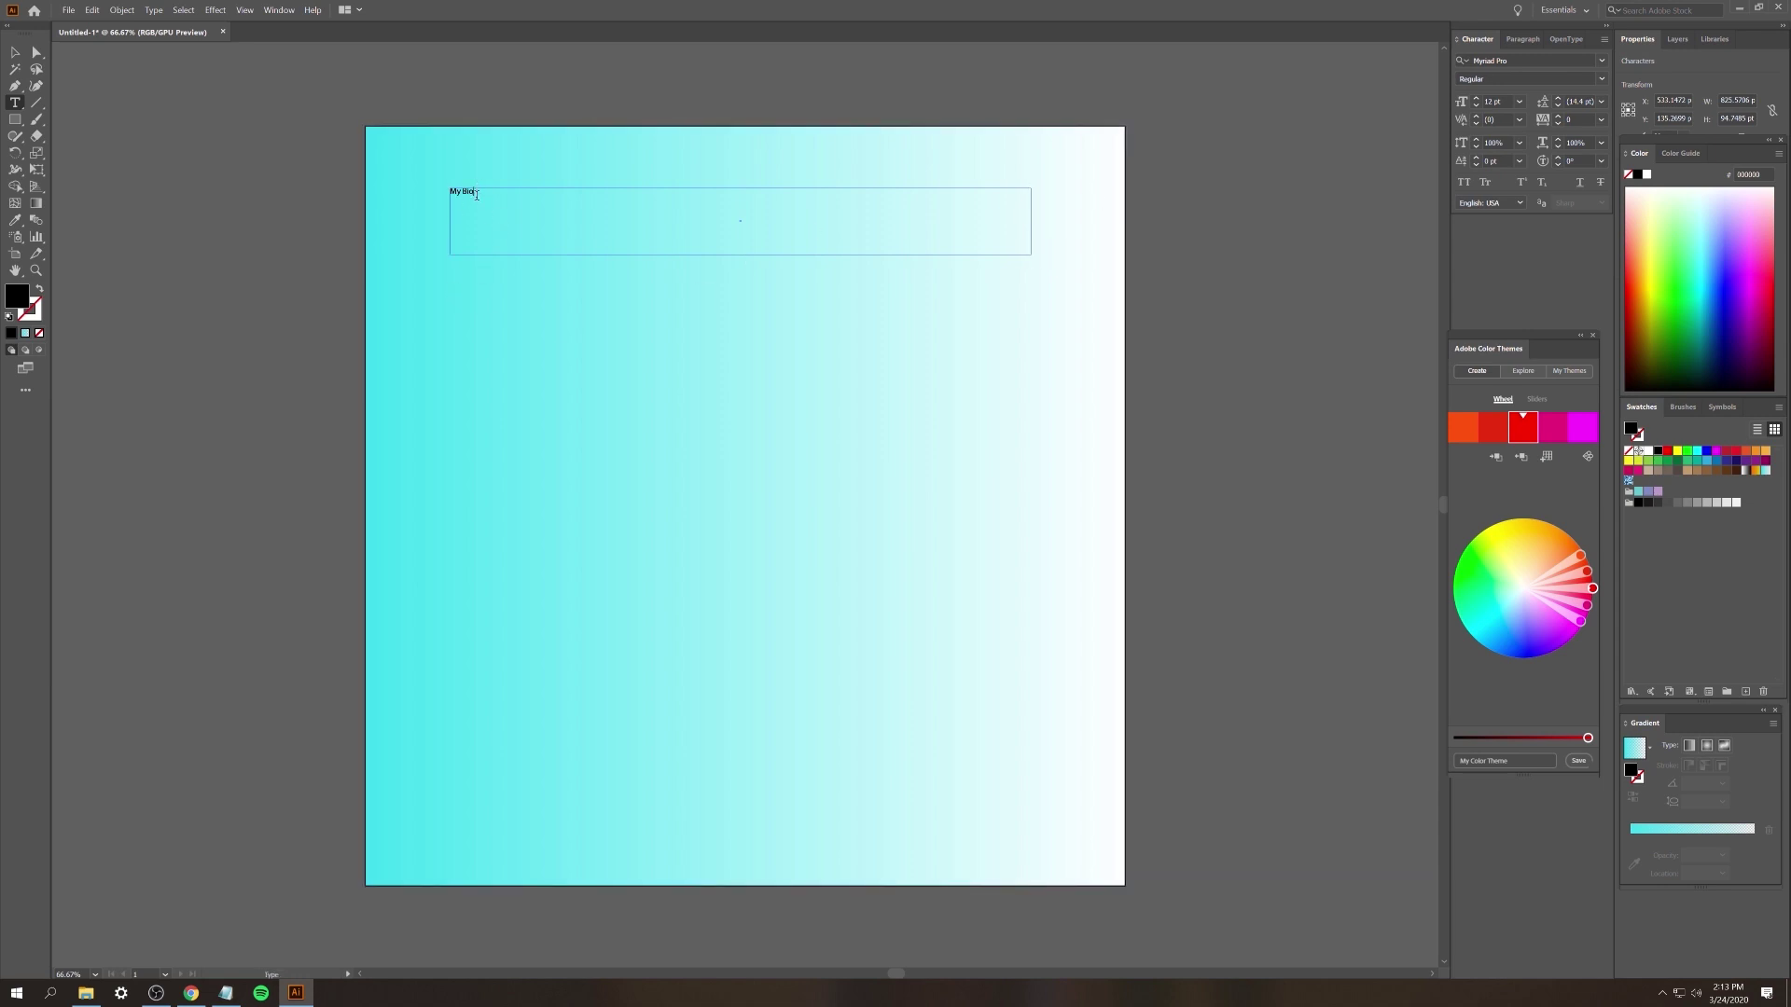
- Format the "My Bio" title in the Ink Free font at 72 pt
left_click_drag(475, 194, 448, 193)
left_click(1520, 102)
left_click(1534, 355)
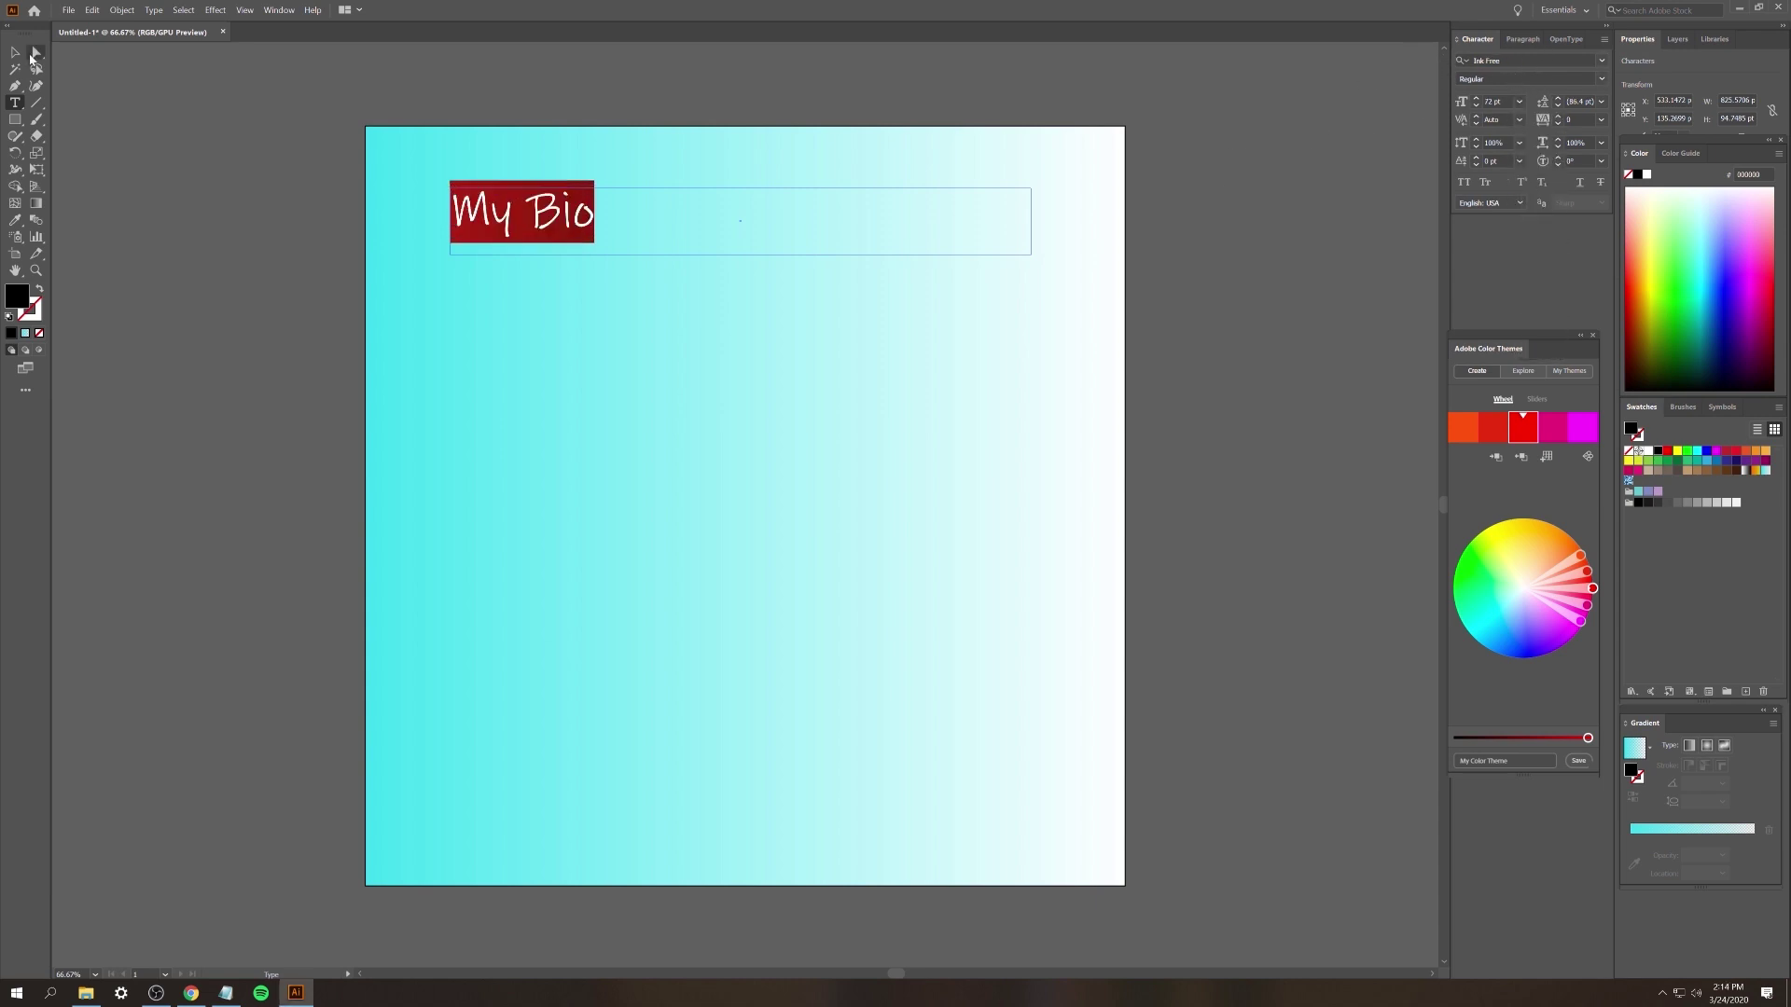
- Shrink the "My Bio" frame to about 212 × 74 pt and centre it horizontally near the artboard's upper edge
left_click(15, 52)
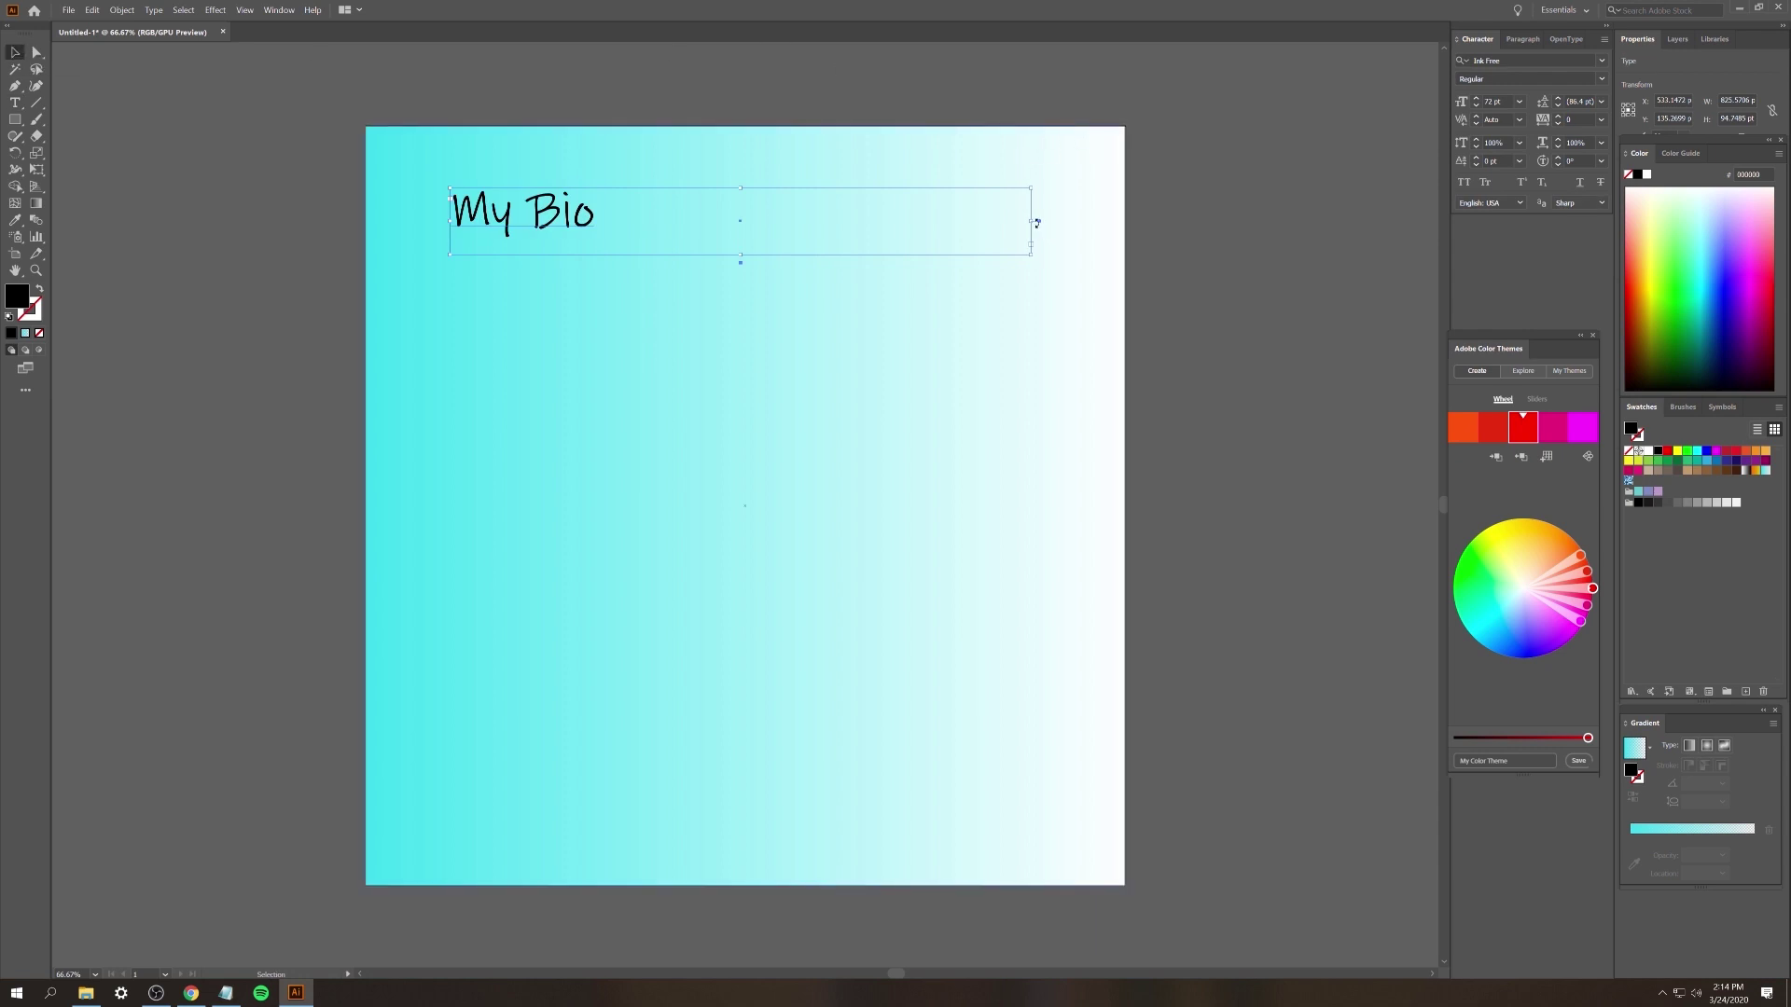
left_click_drag(1034, 221, 518, 240)
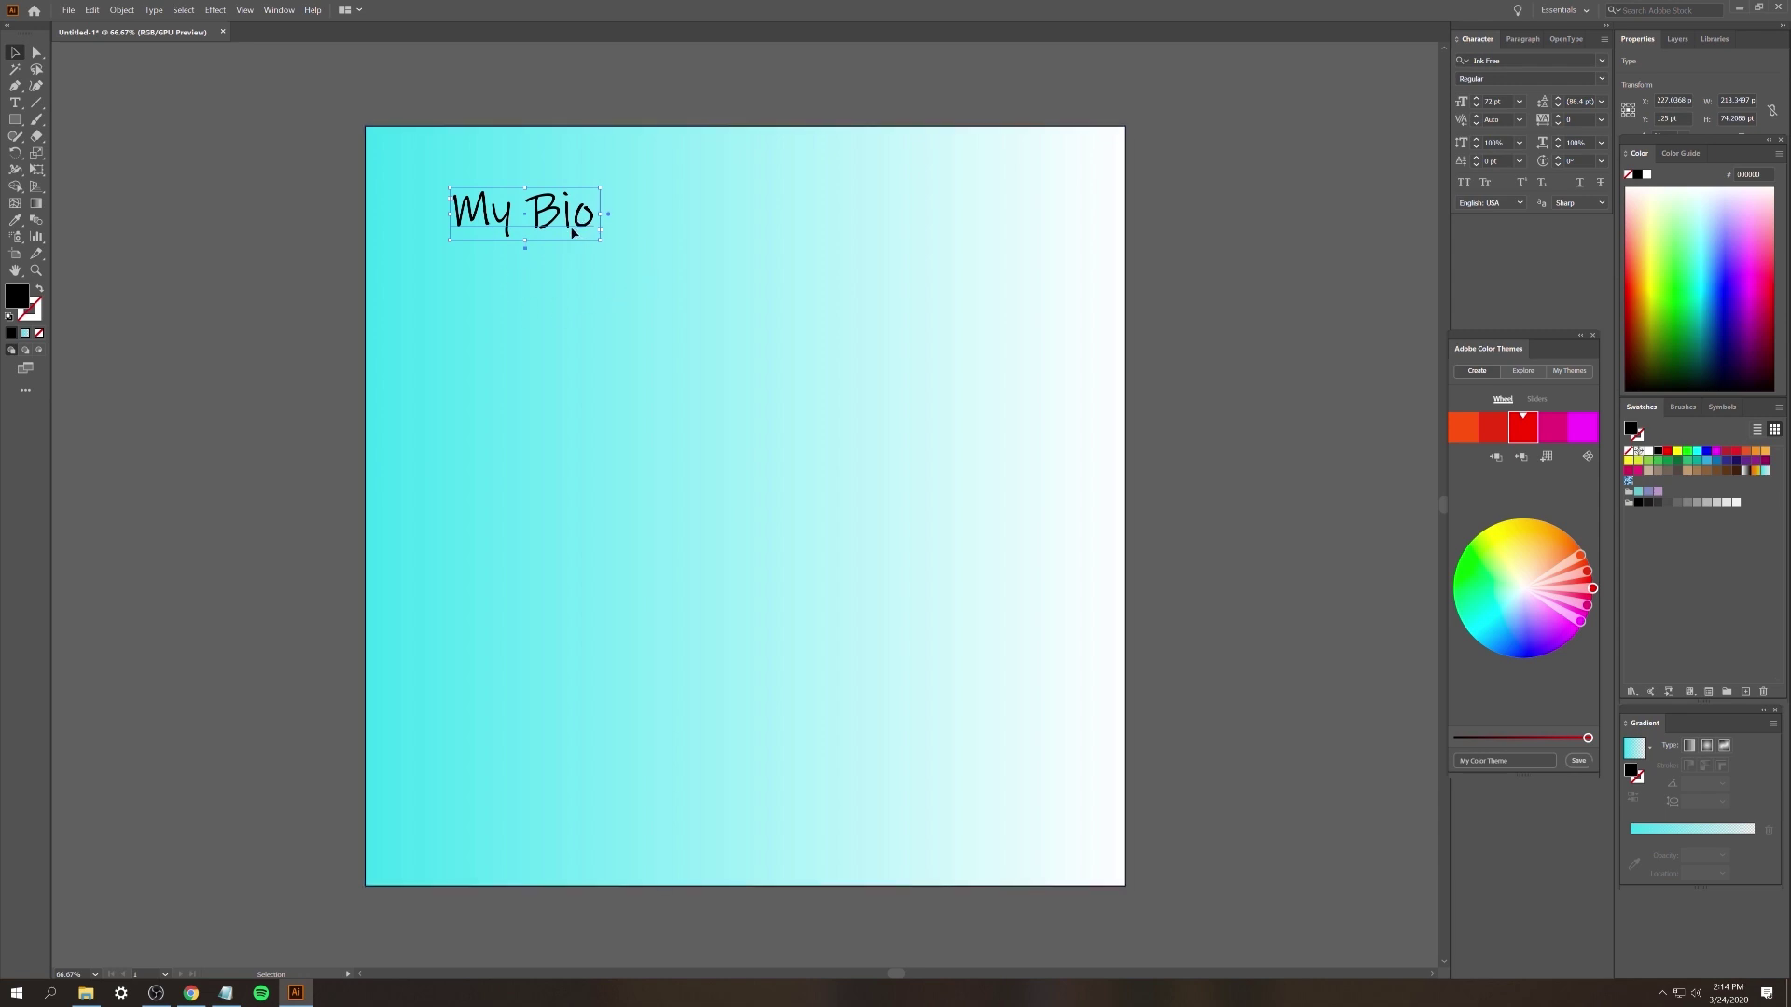
left_click_drag(575, 231, 824, 238)
left_click_drag(784, 224, 790, 224)
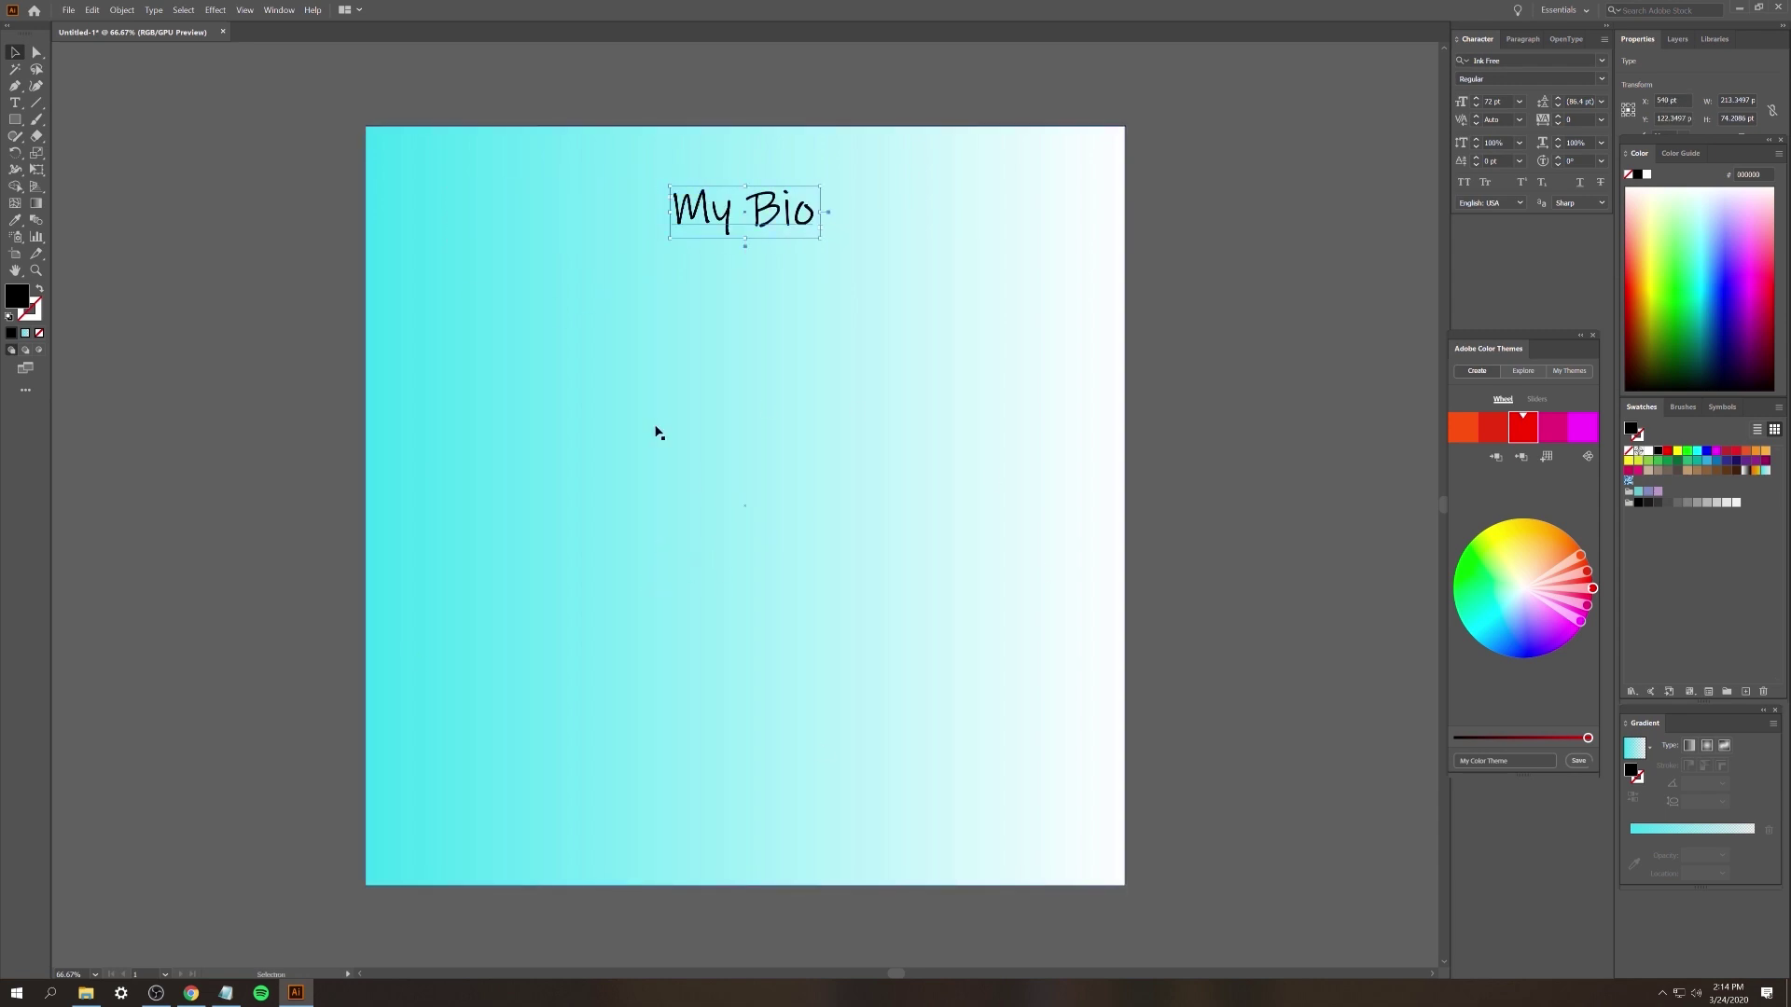
- Draw a text frame about 421 × 107 pt below the title, on the right half of the artboard
left_click(17, 105)
left_click_drag(770, 285, 1066, 361)
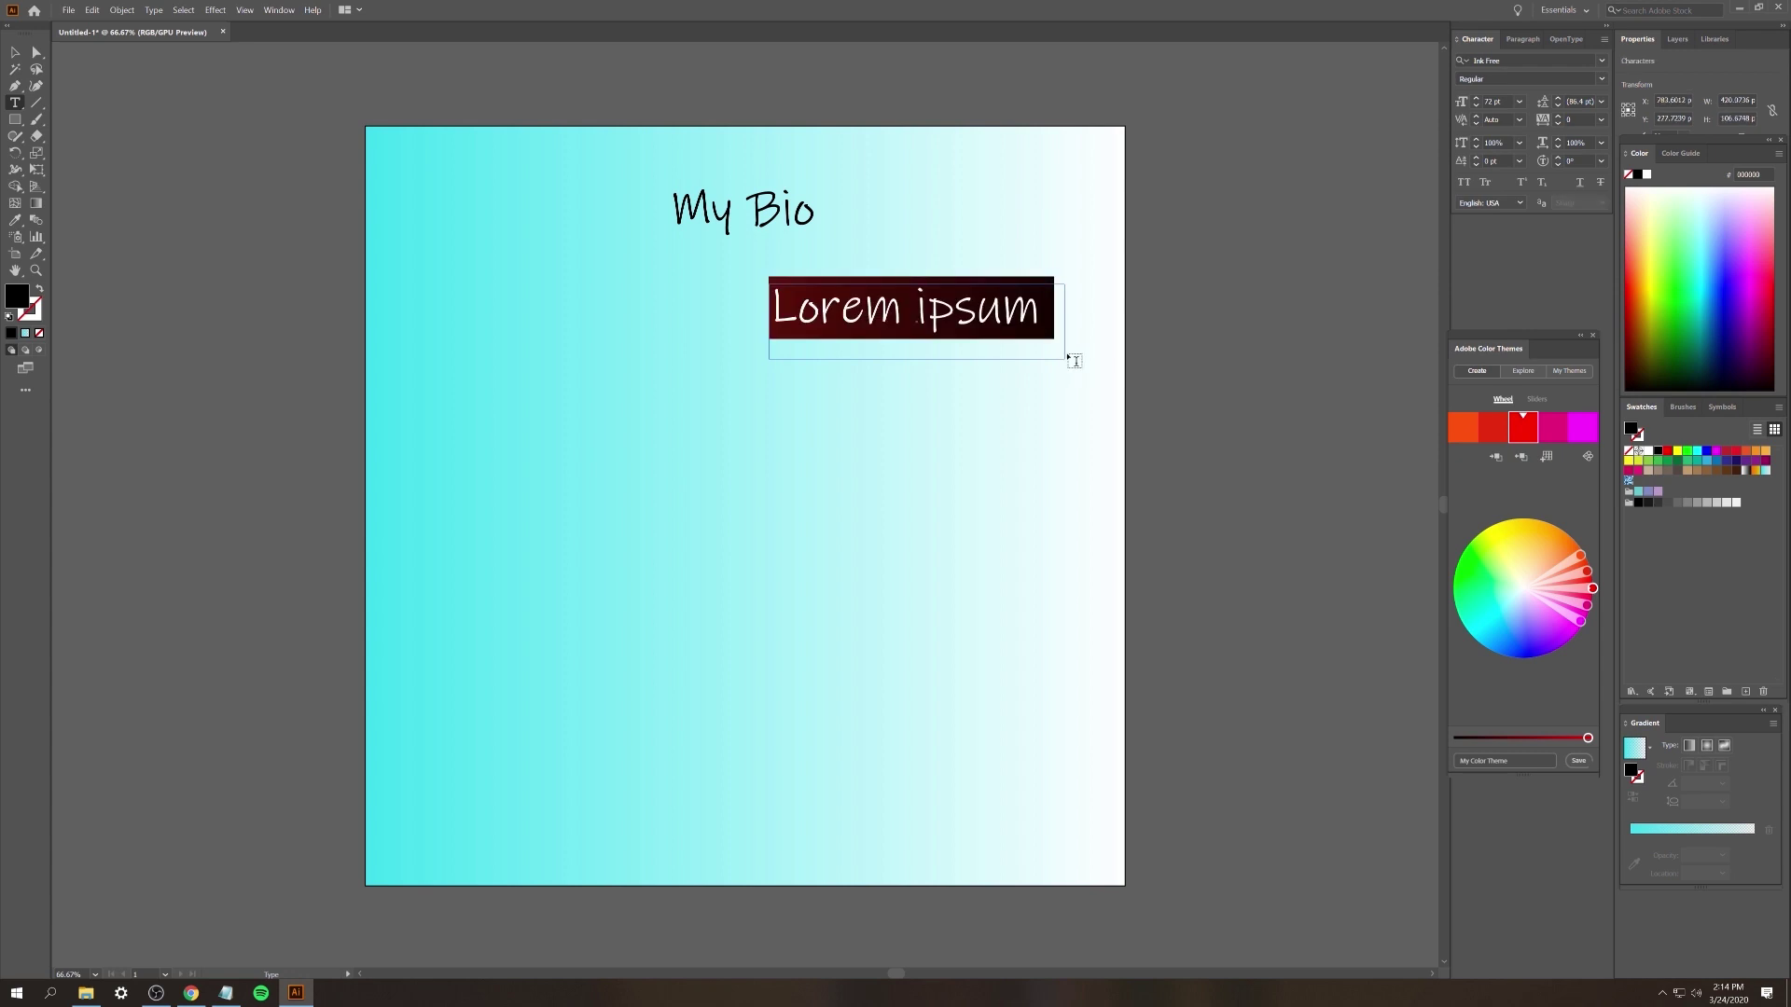
type("I")
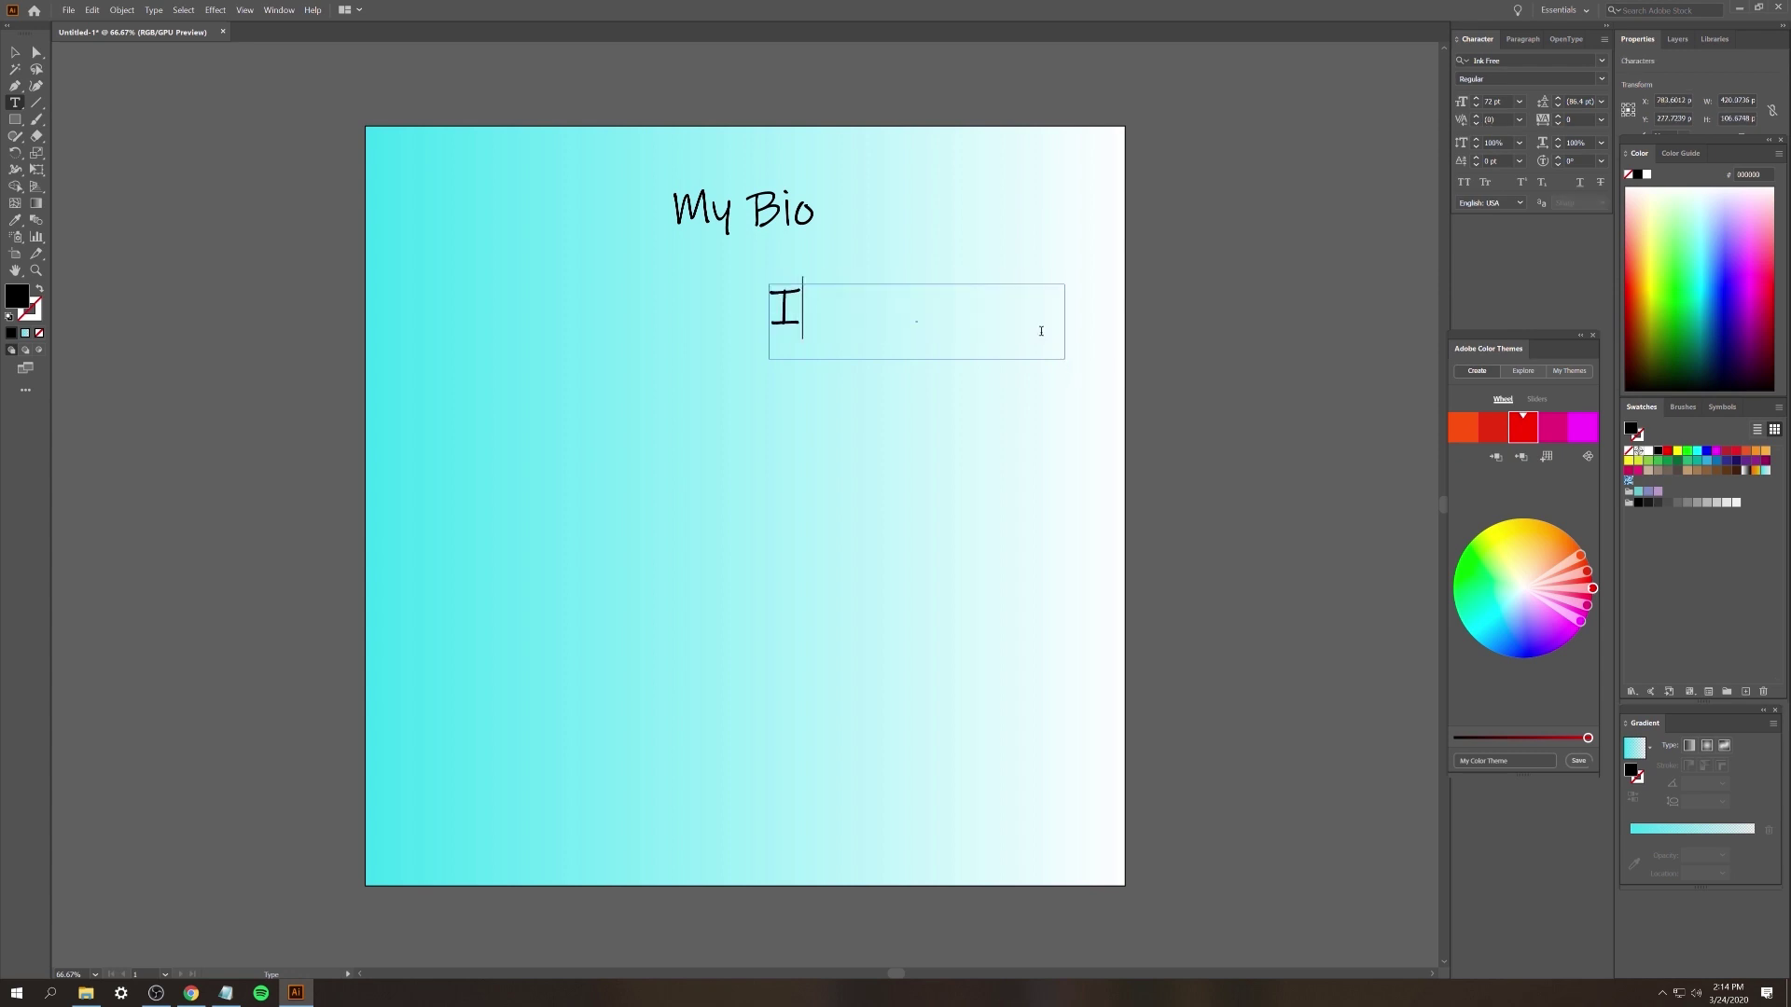
type("nfo Abou")
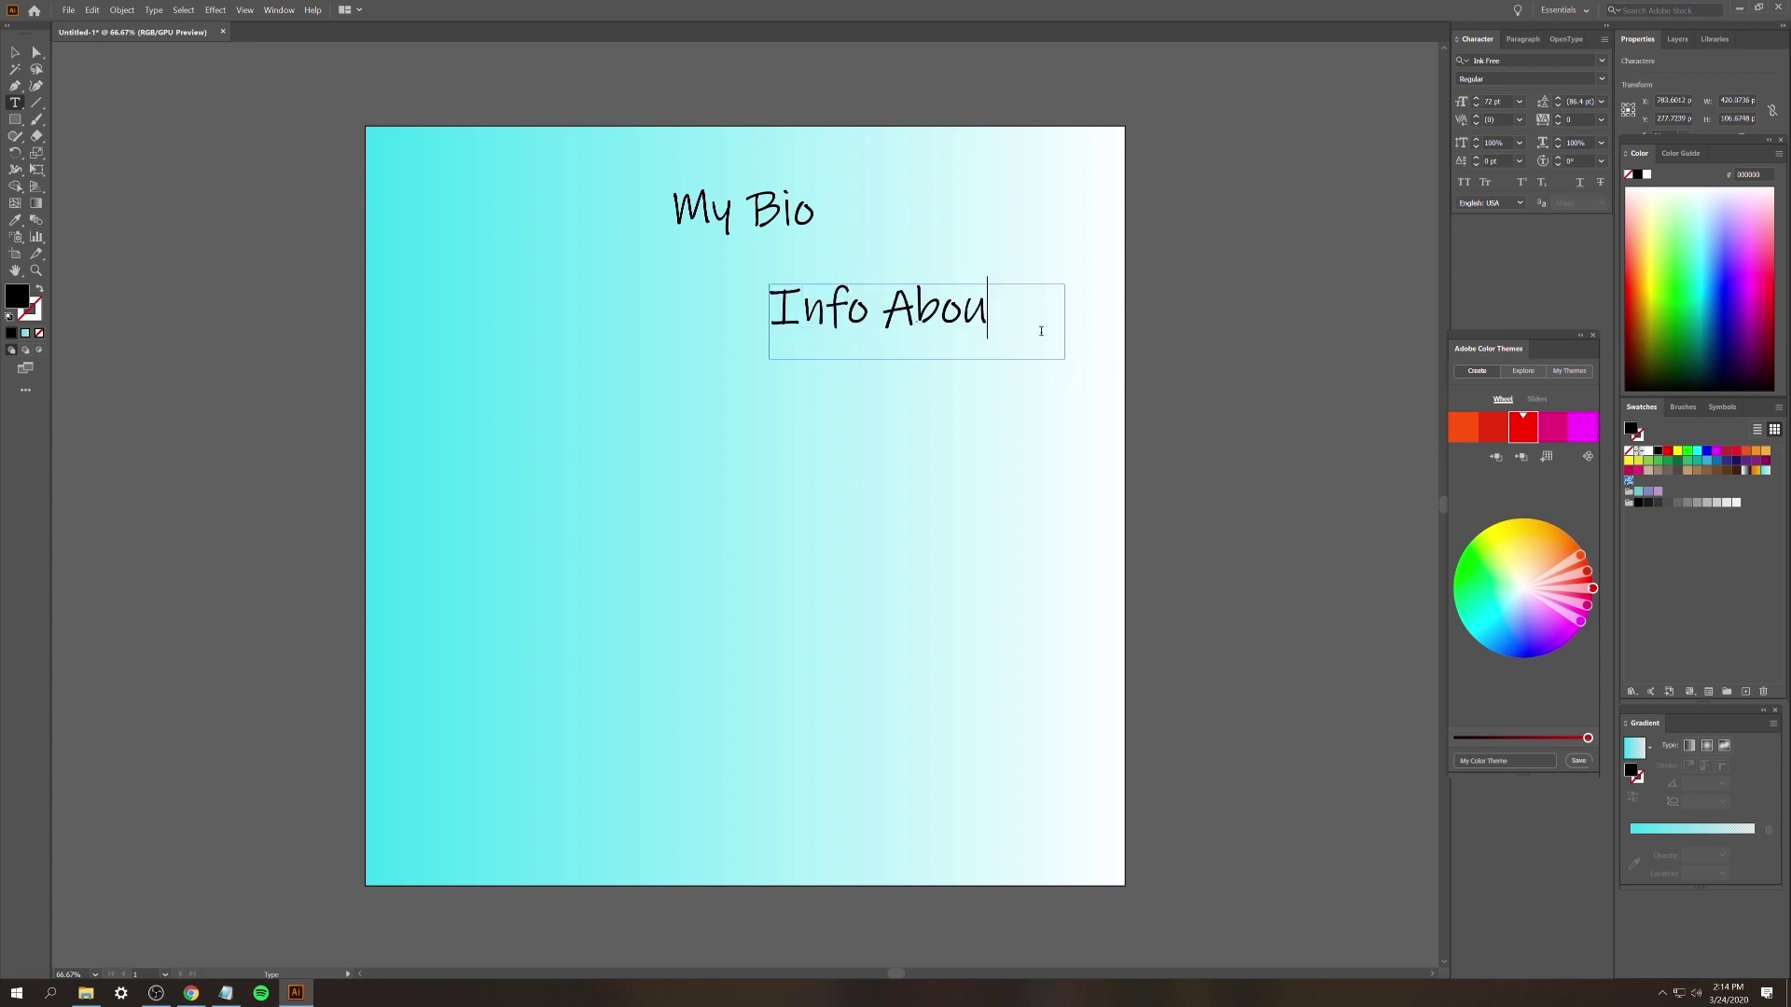
key("BackSpace")
key("BackSpace")
key("BackSpace")
key("BackSpace")
key("BackSpace")
key("BackSpace")
key("BackSpace")
key("BackSpace")
key("BackSpace")
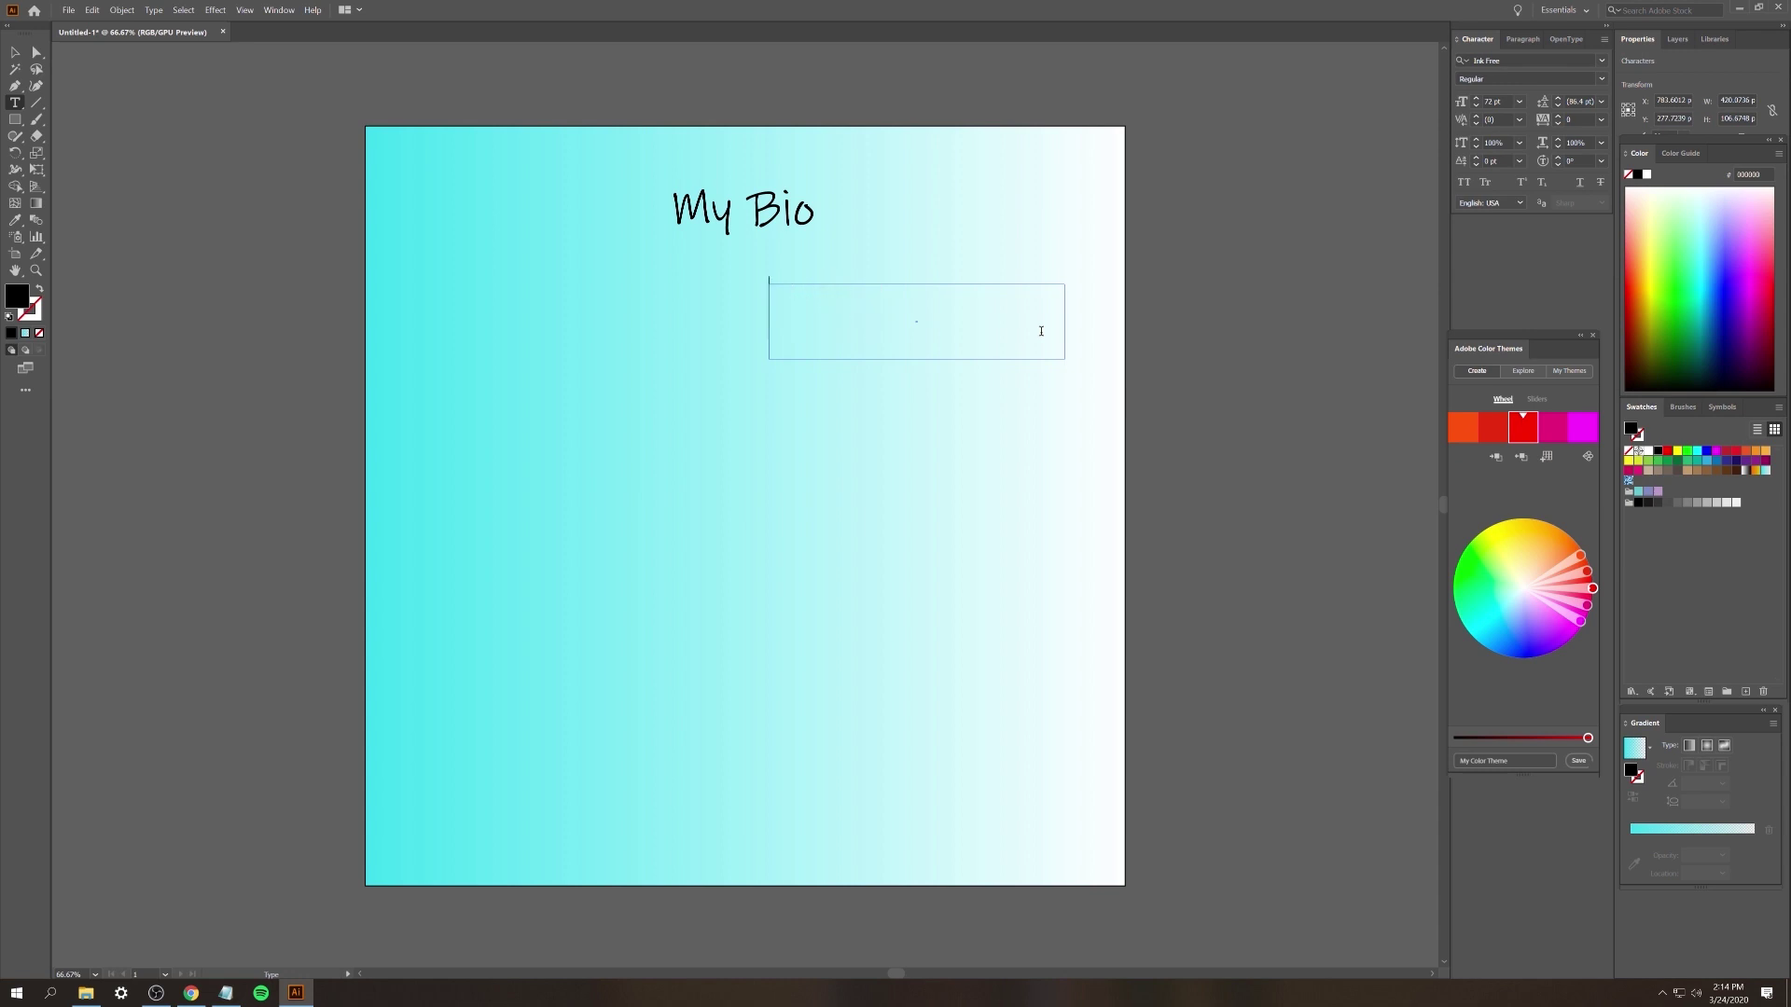
- Enter "About Me" in the new text frame and shrink the frame to about 307 × 82 pt
type("About Me")
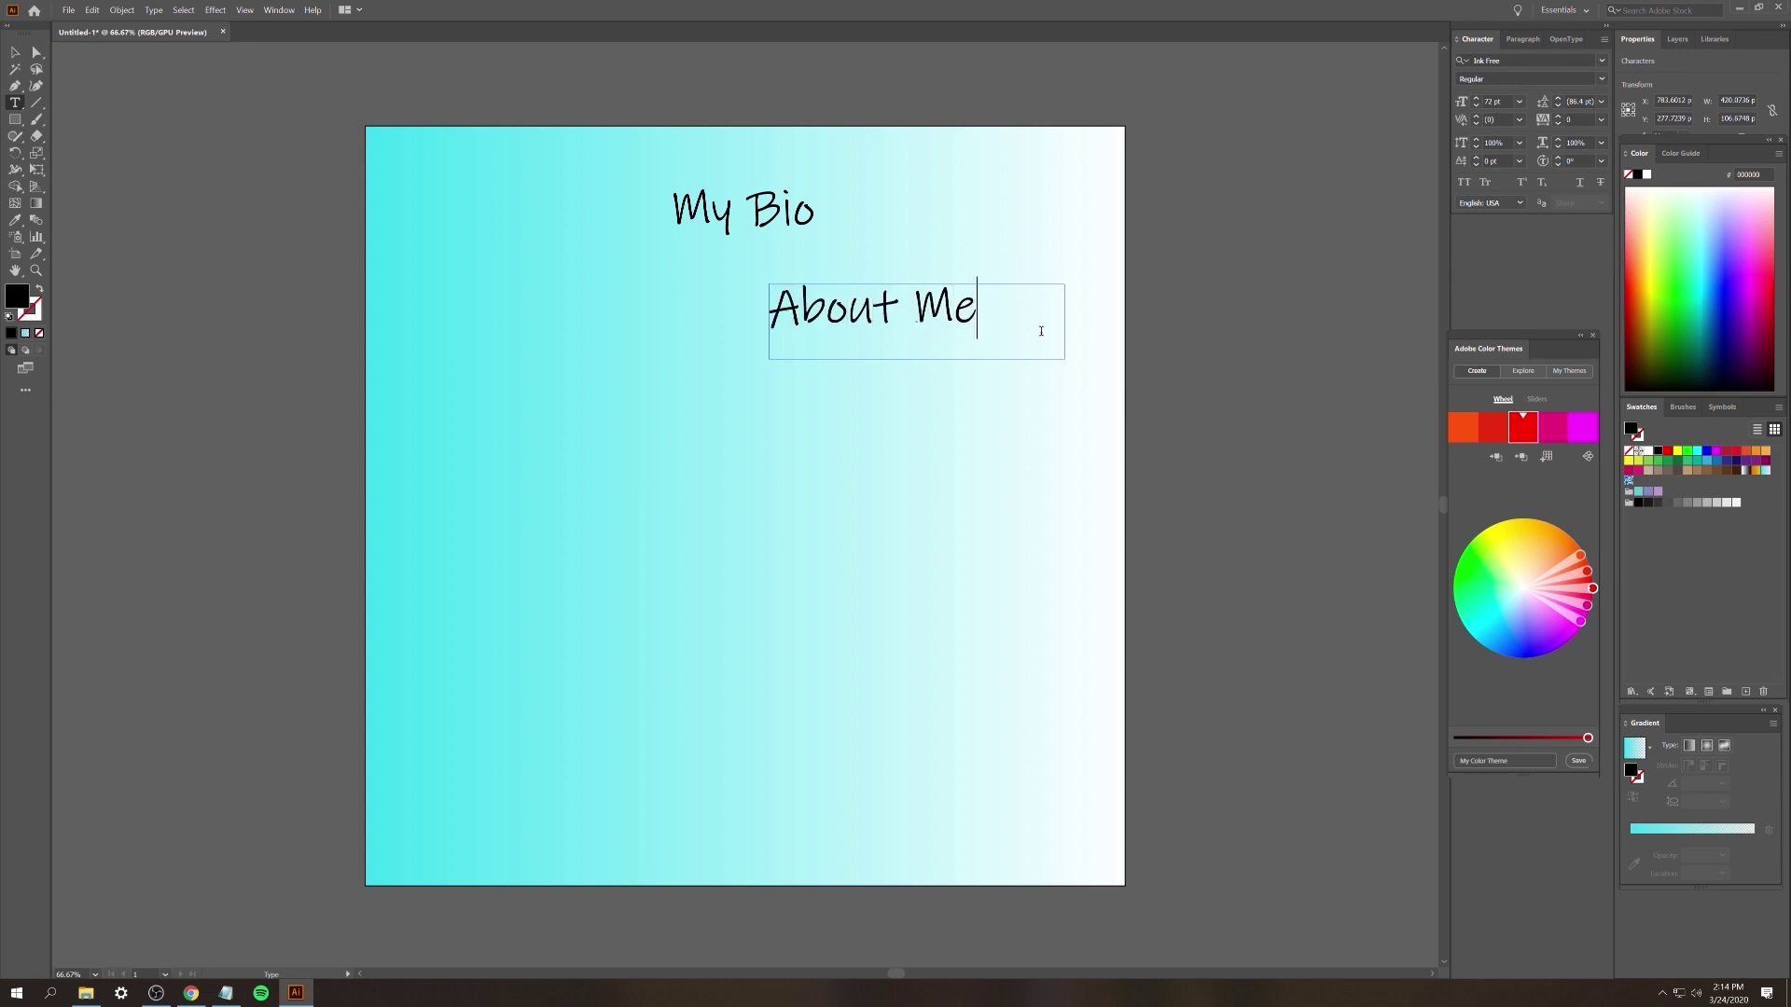
left_click(15, 53)
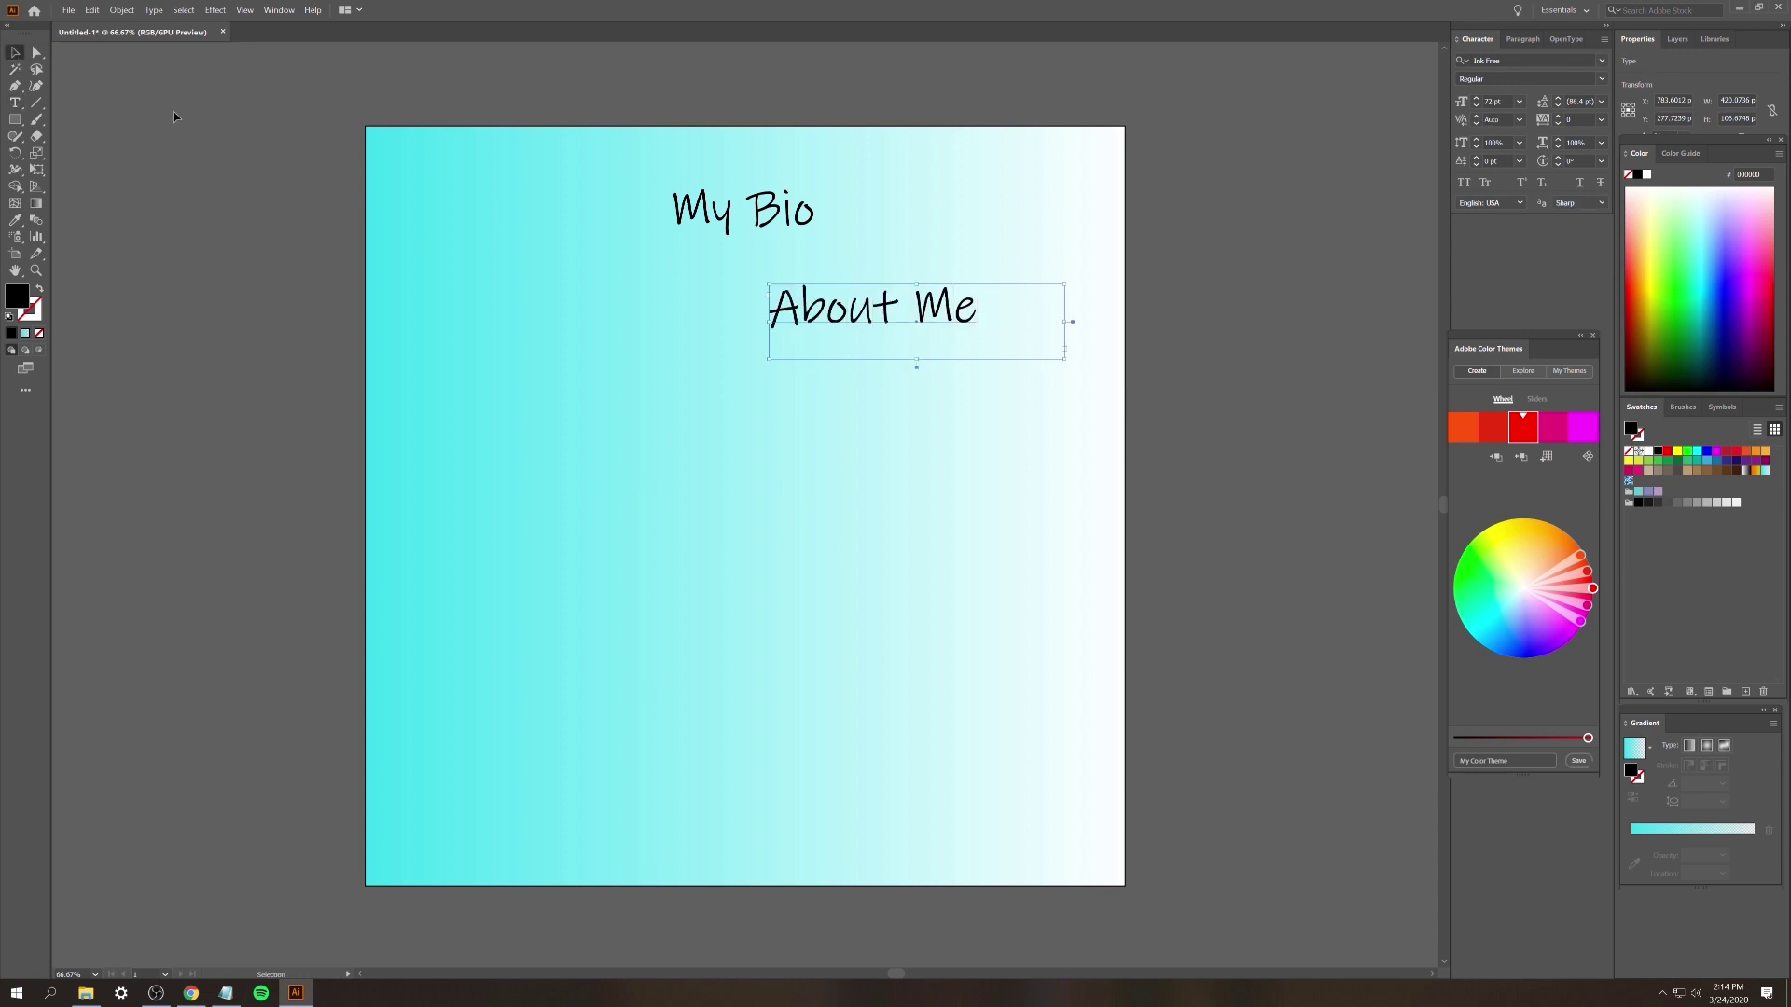
left_click_drag(1064, 321, 985, 322)
left_click_drag(877, 360, 878, 341)
- Draw a text frame about 397 × 459 pt below "About Me" and enter the lines "-Fact 1" and "-Fact 2"
left_click(15, 103)
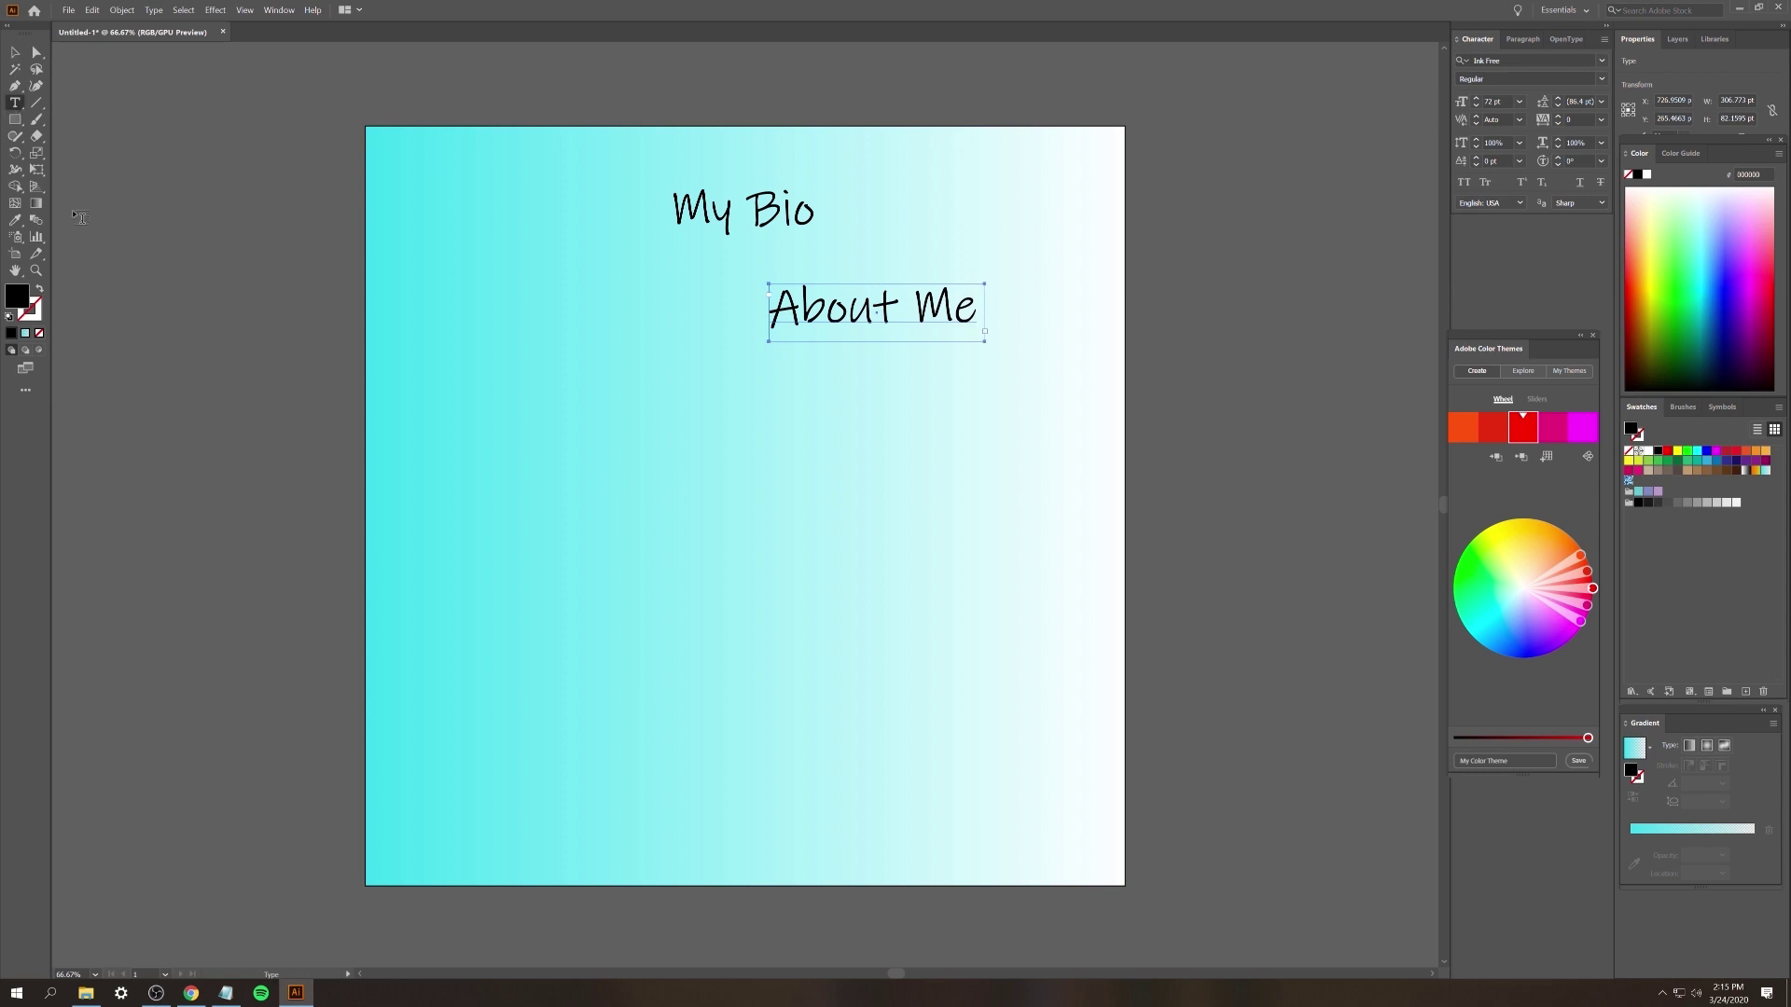
left_click_drag(762, 371, 1041, 692)
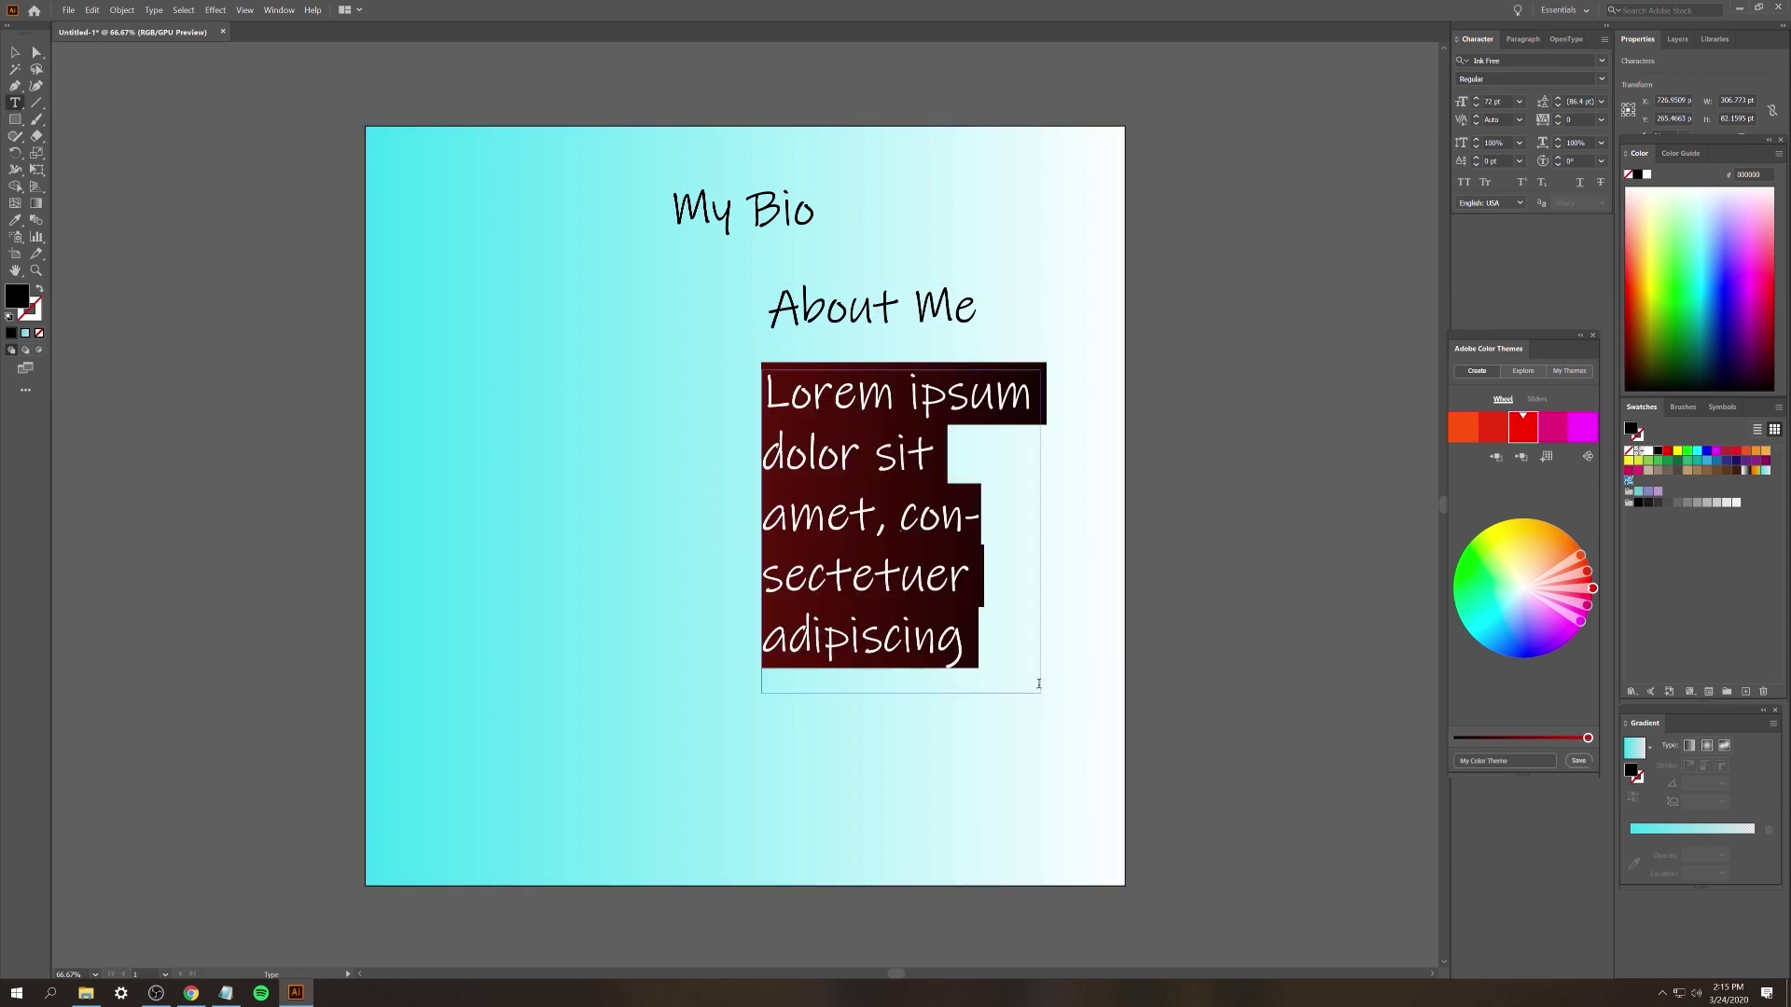
type("-Fact 1")
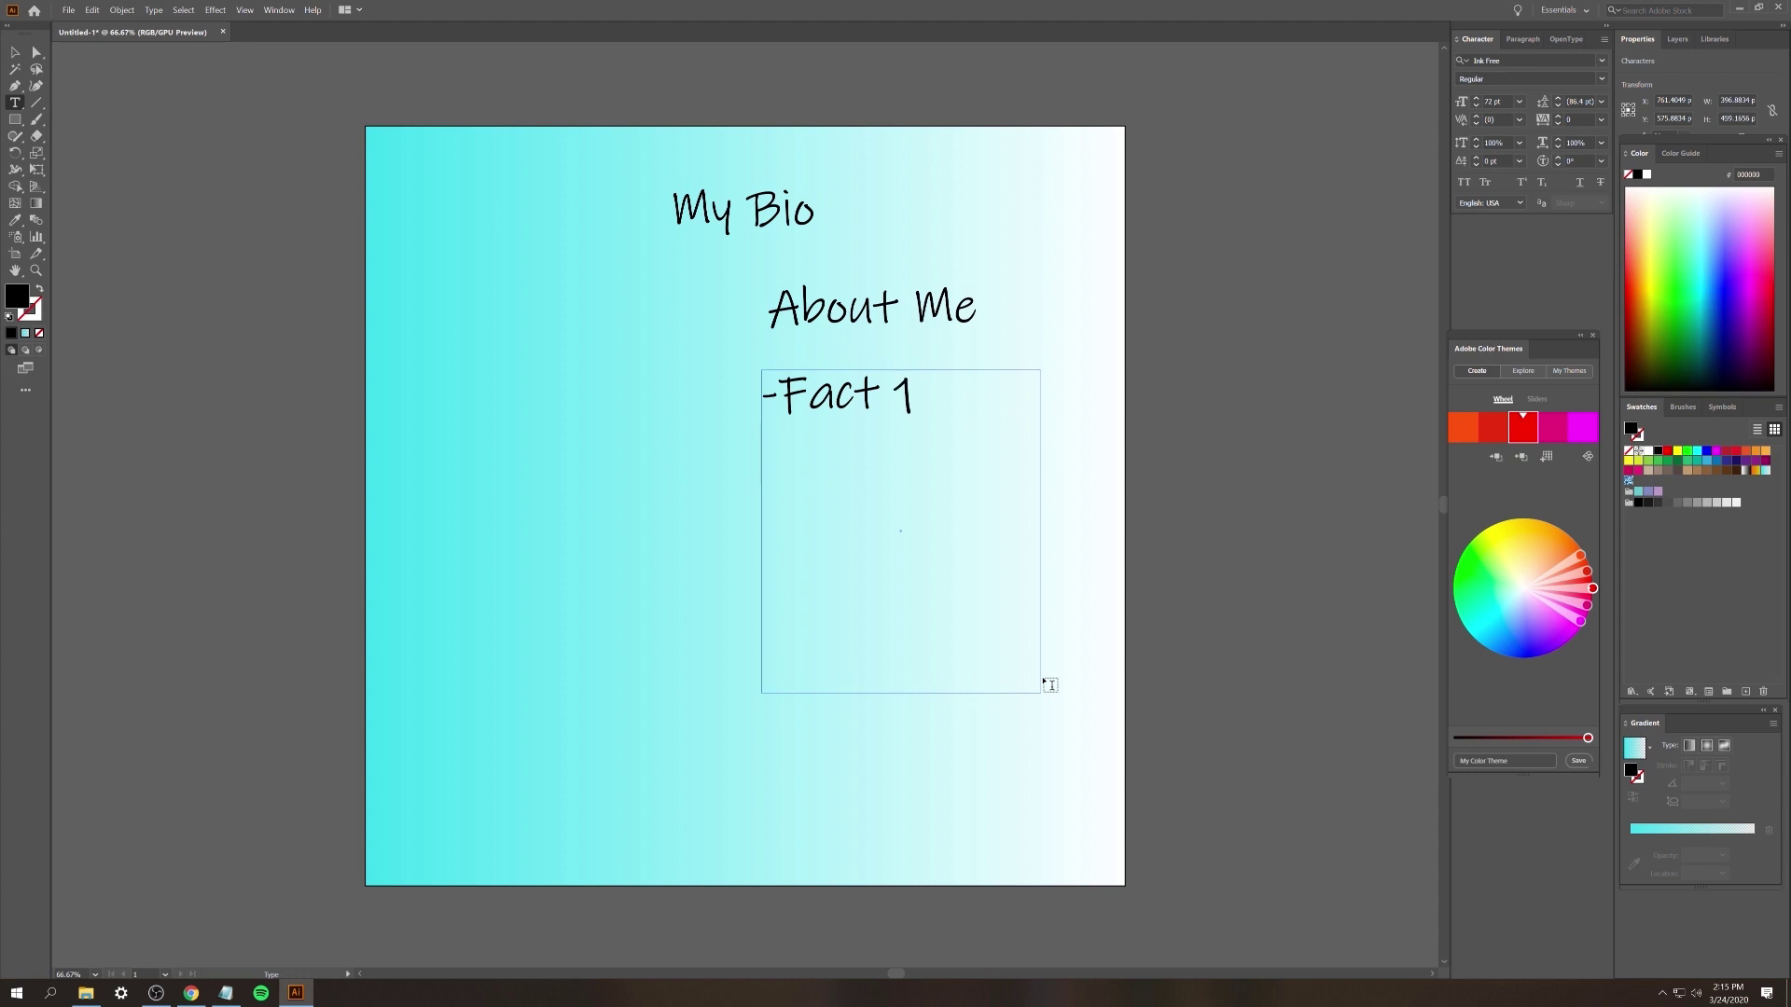
key("Return")
type("-Fact2")
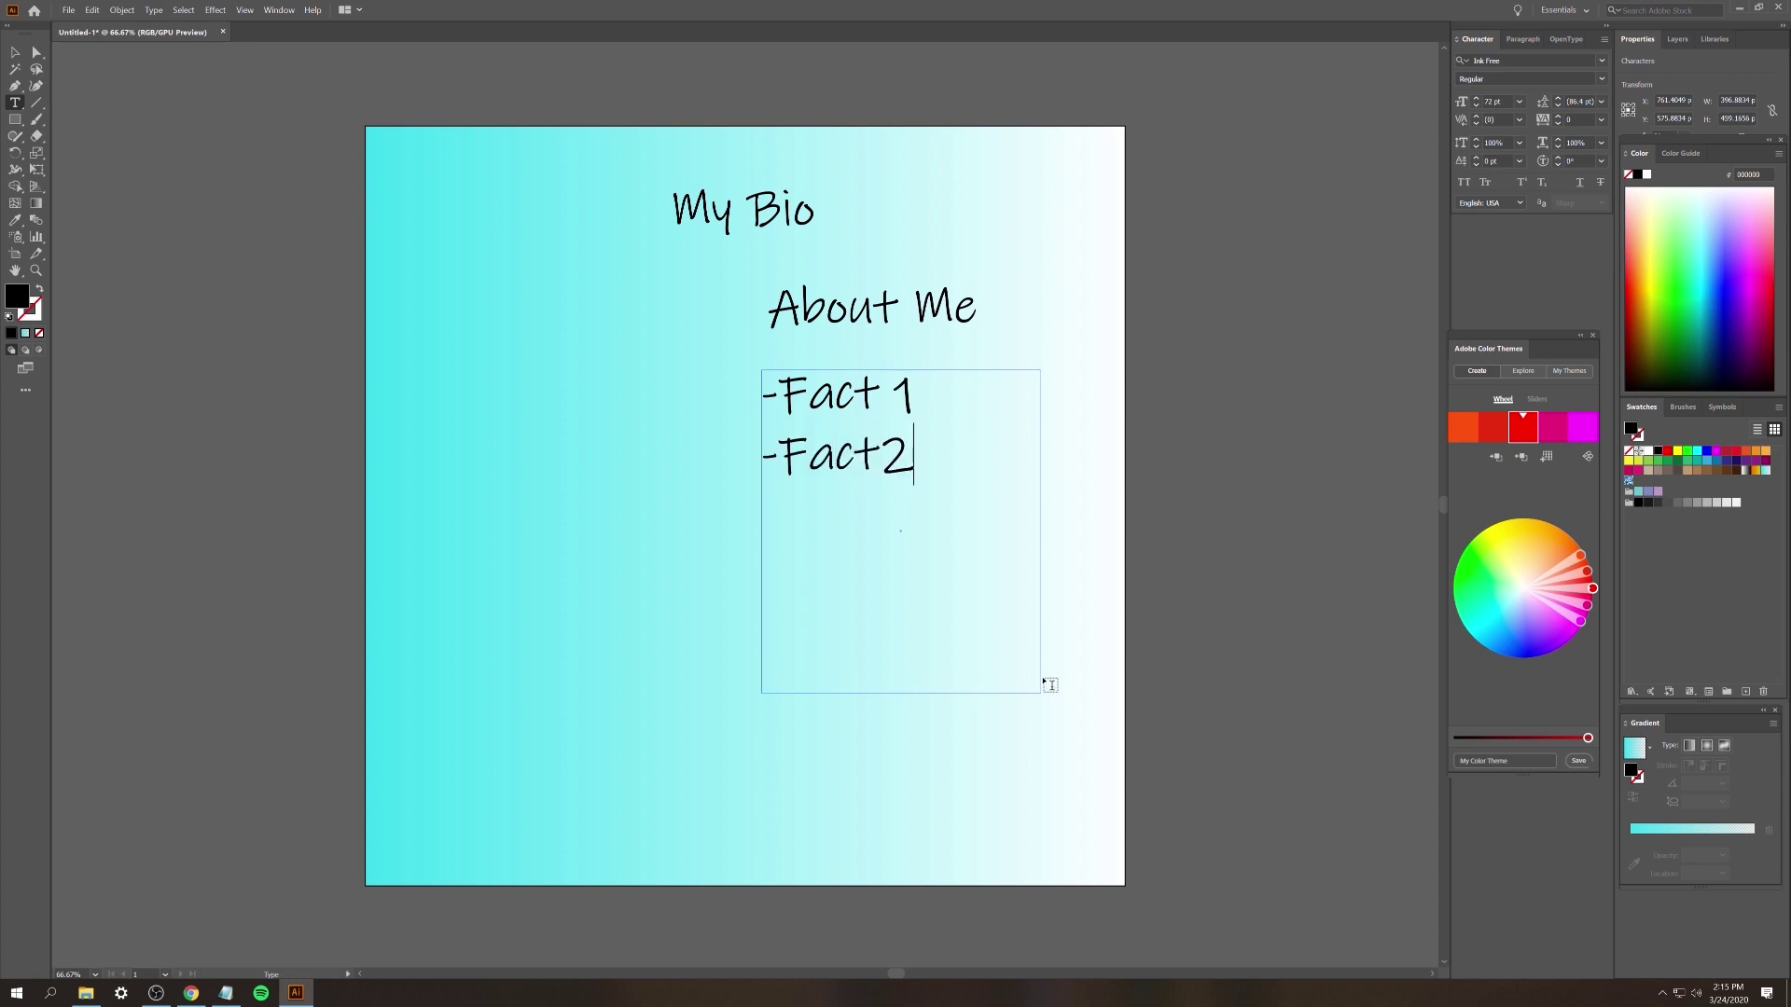
key("BackSpace")
type("2")
left_click(15, 52)
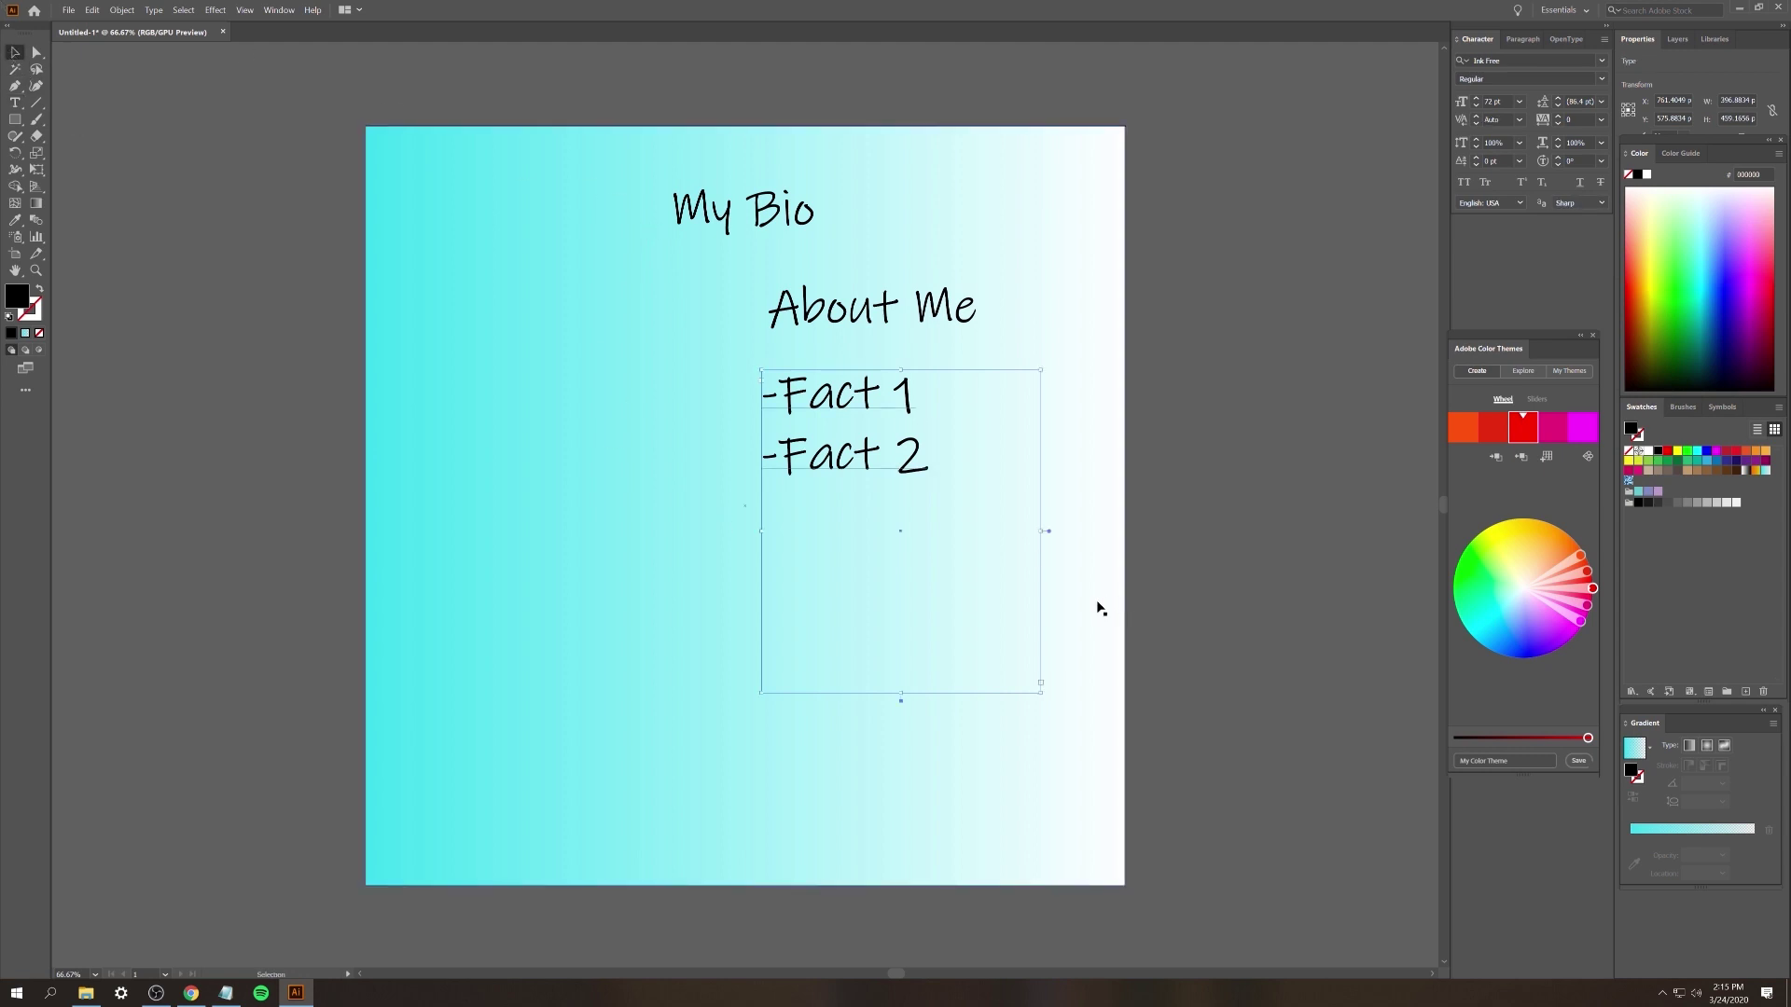
- Shrink the facts frame to about 263 × 181 pt beneath "About Me" and set both fact lines to 48 pt
left_click_drag(1041, 687, 948, 497)
left_click_drag(856, 411, 879, 408)
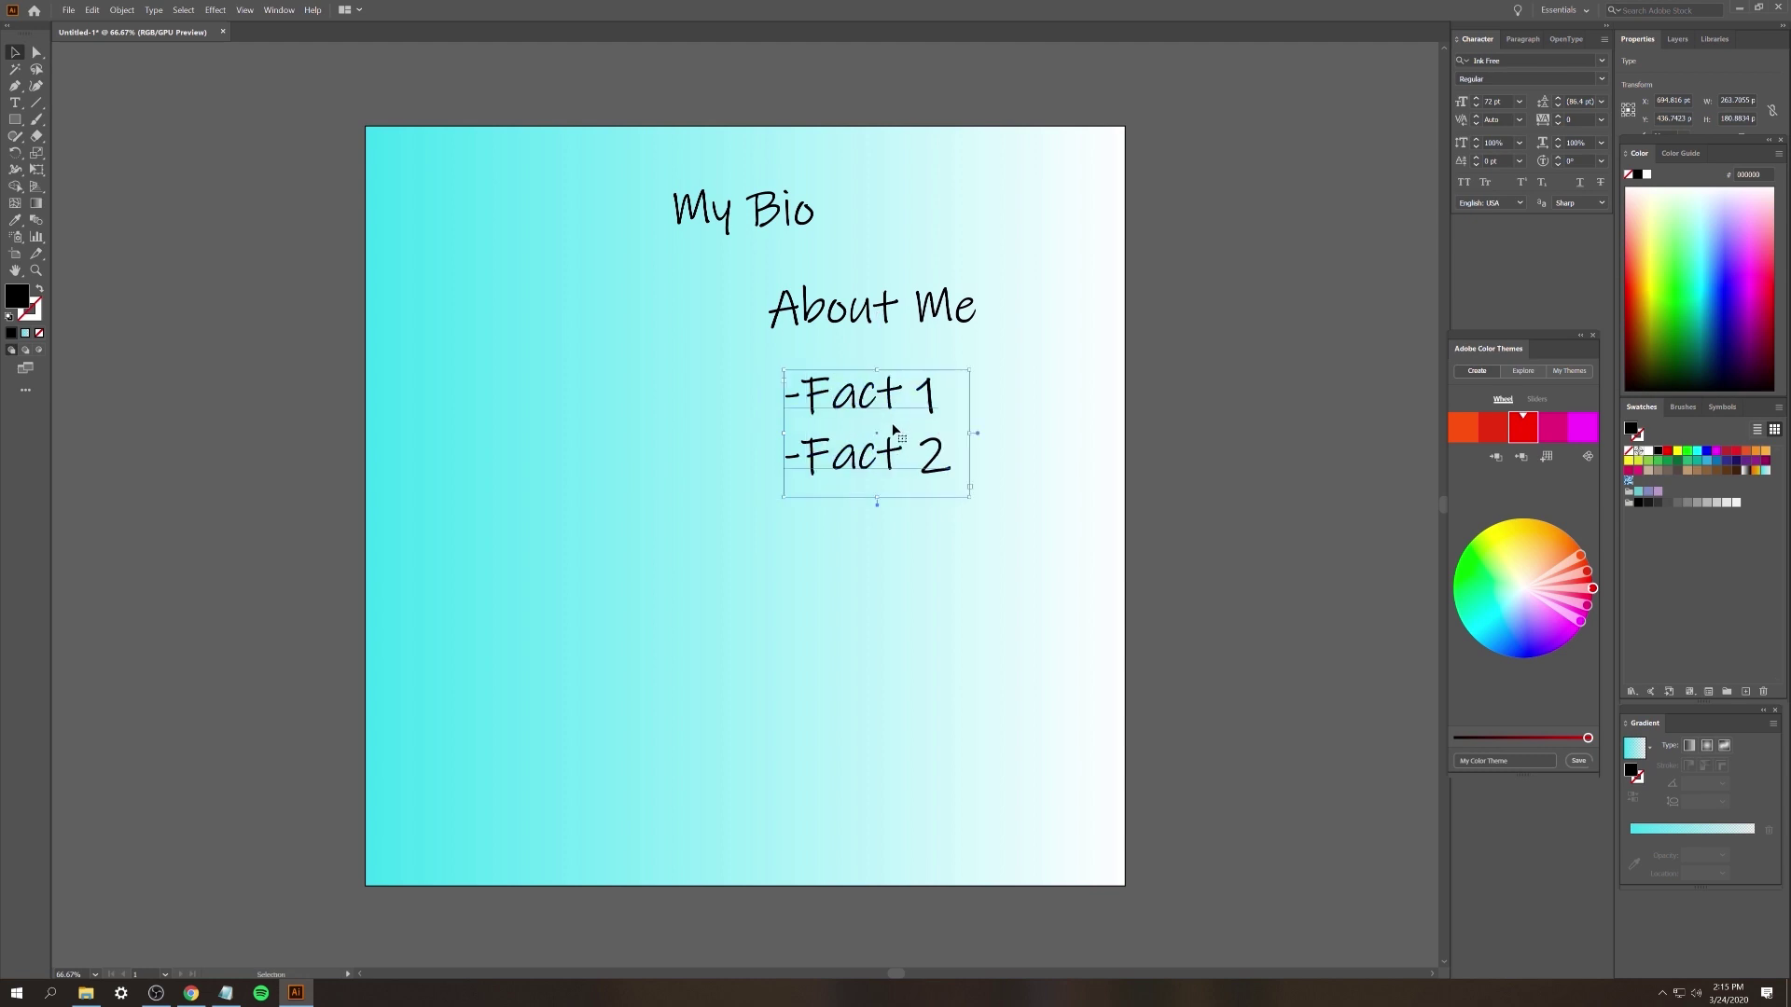
triple_click(879, 408)
key("ctrl+a")
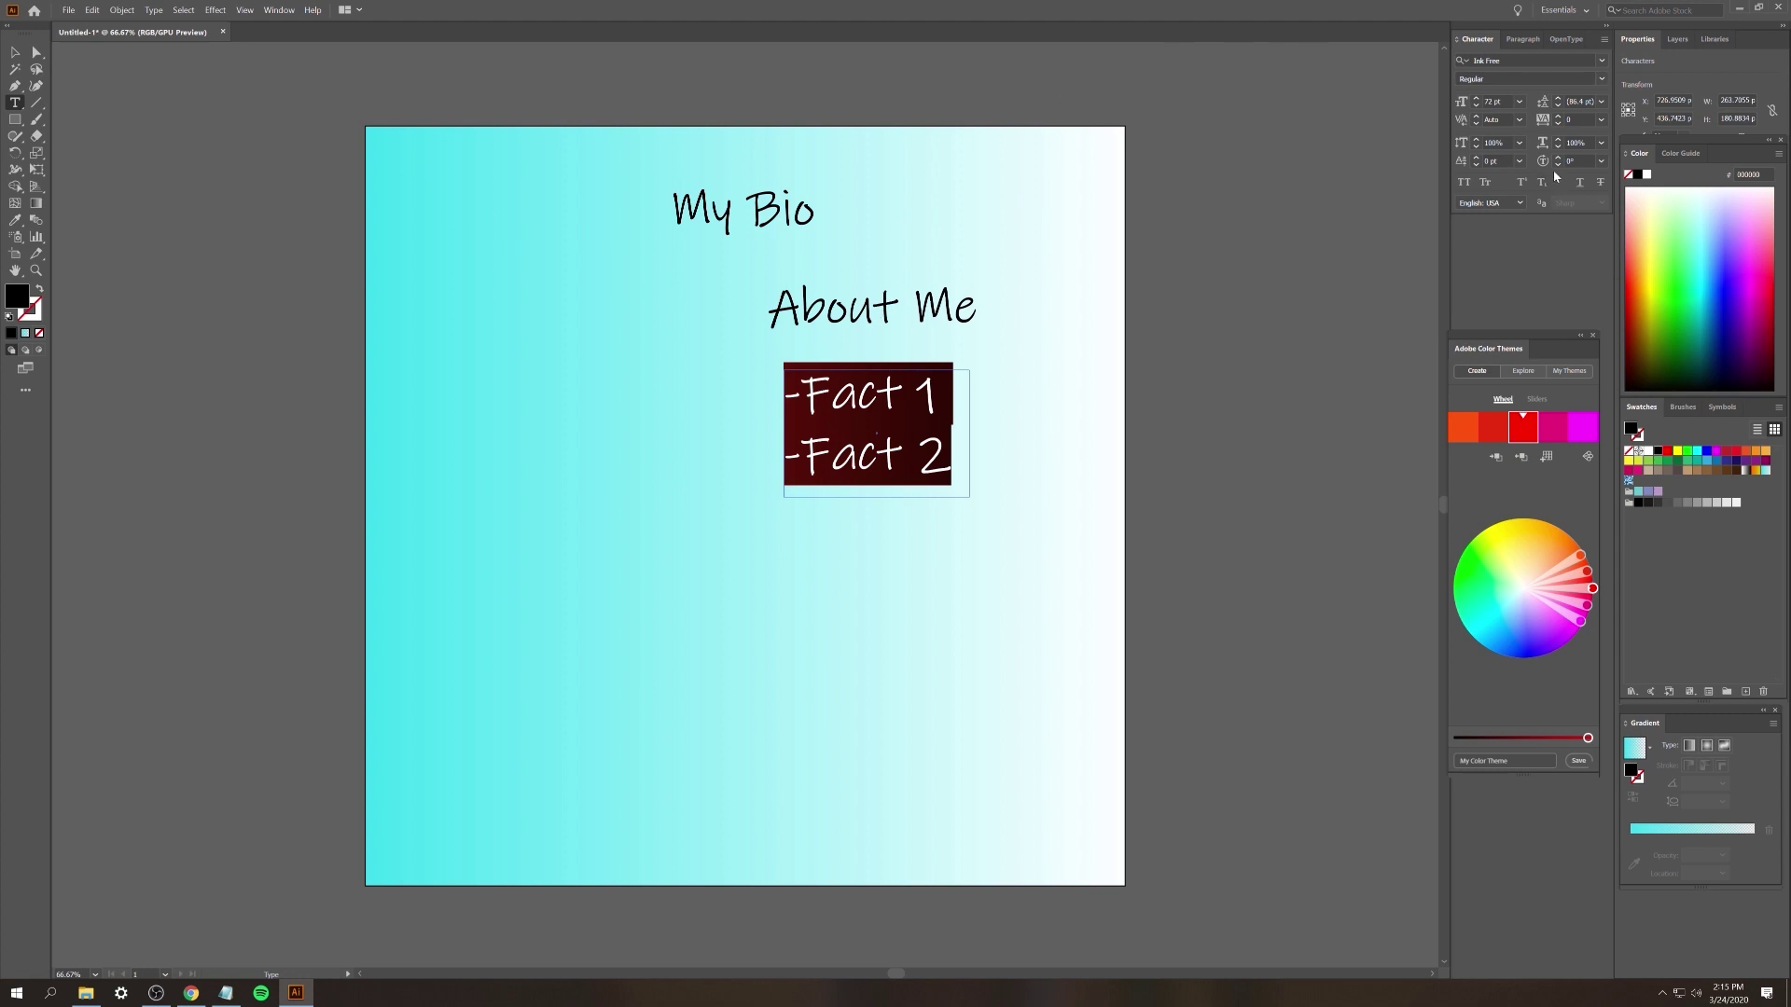
left_click(1519, 102)
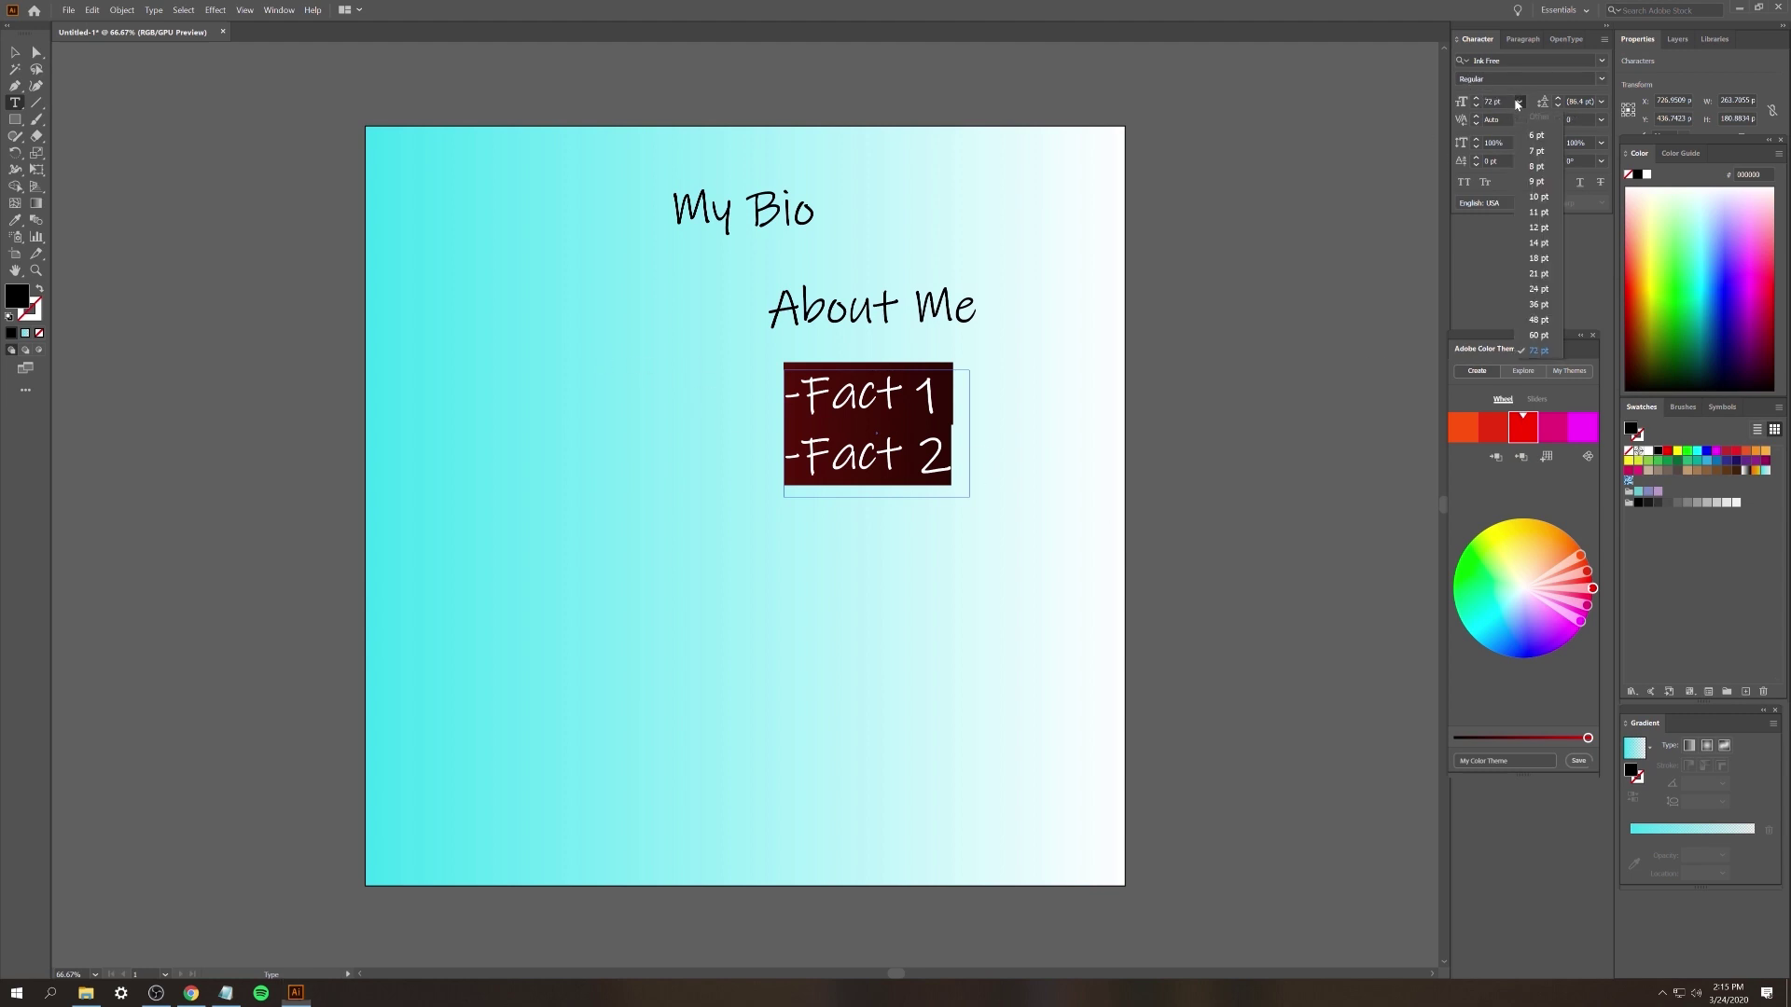
left_click(1539, 322)
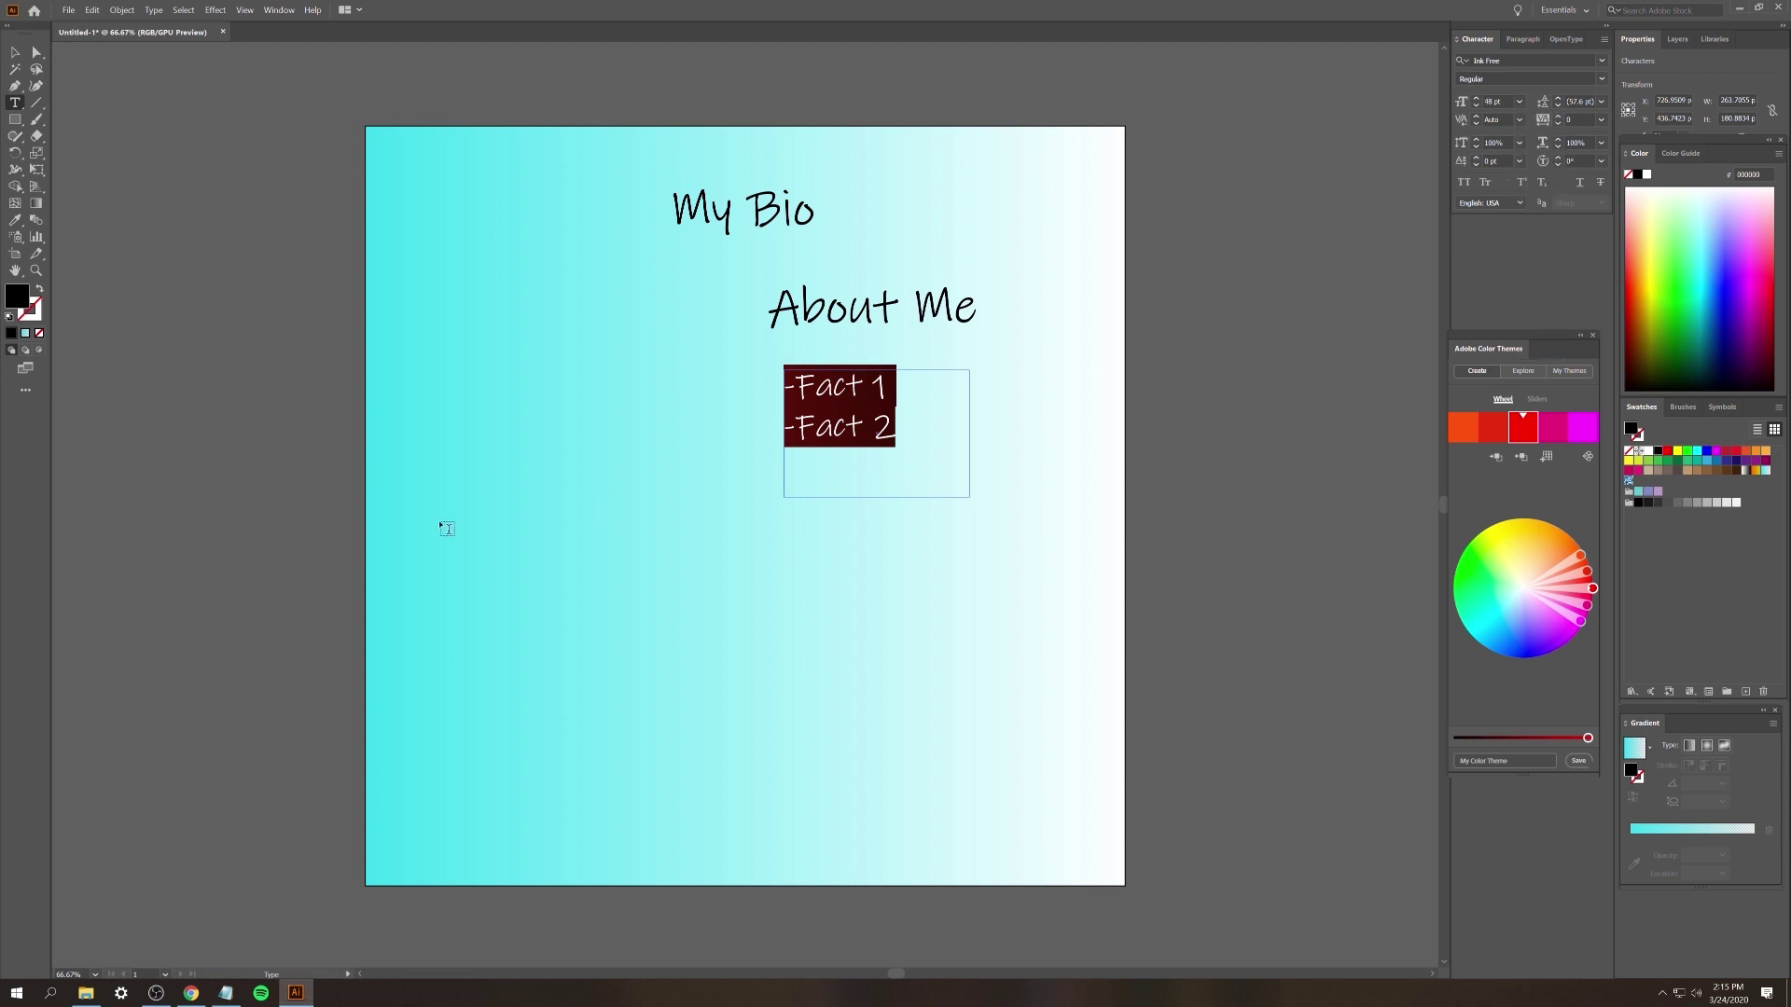
- Centre-align both fact lines within their text frame and finish editing the text
left_click(1517, 41)
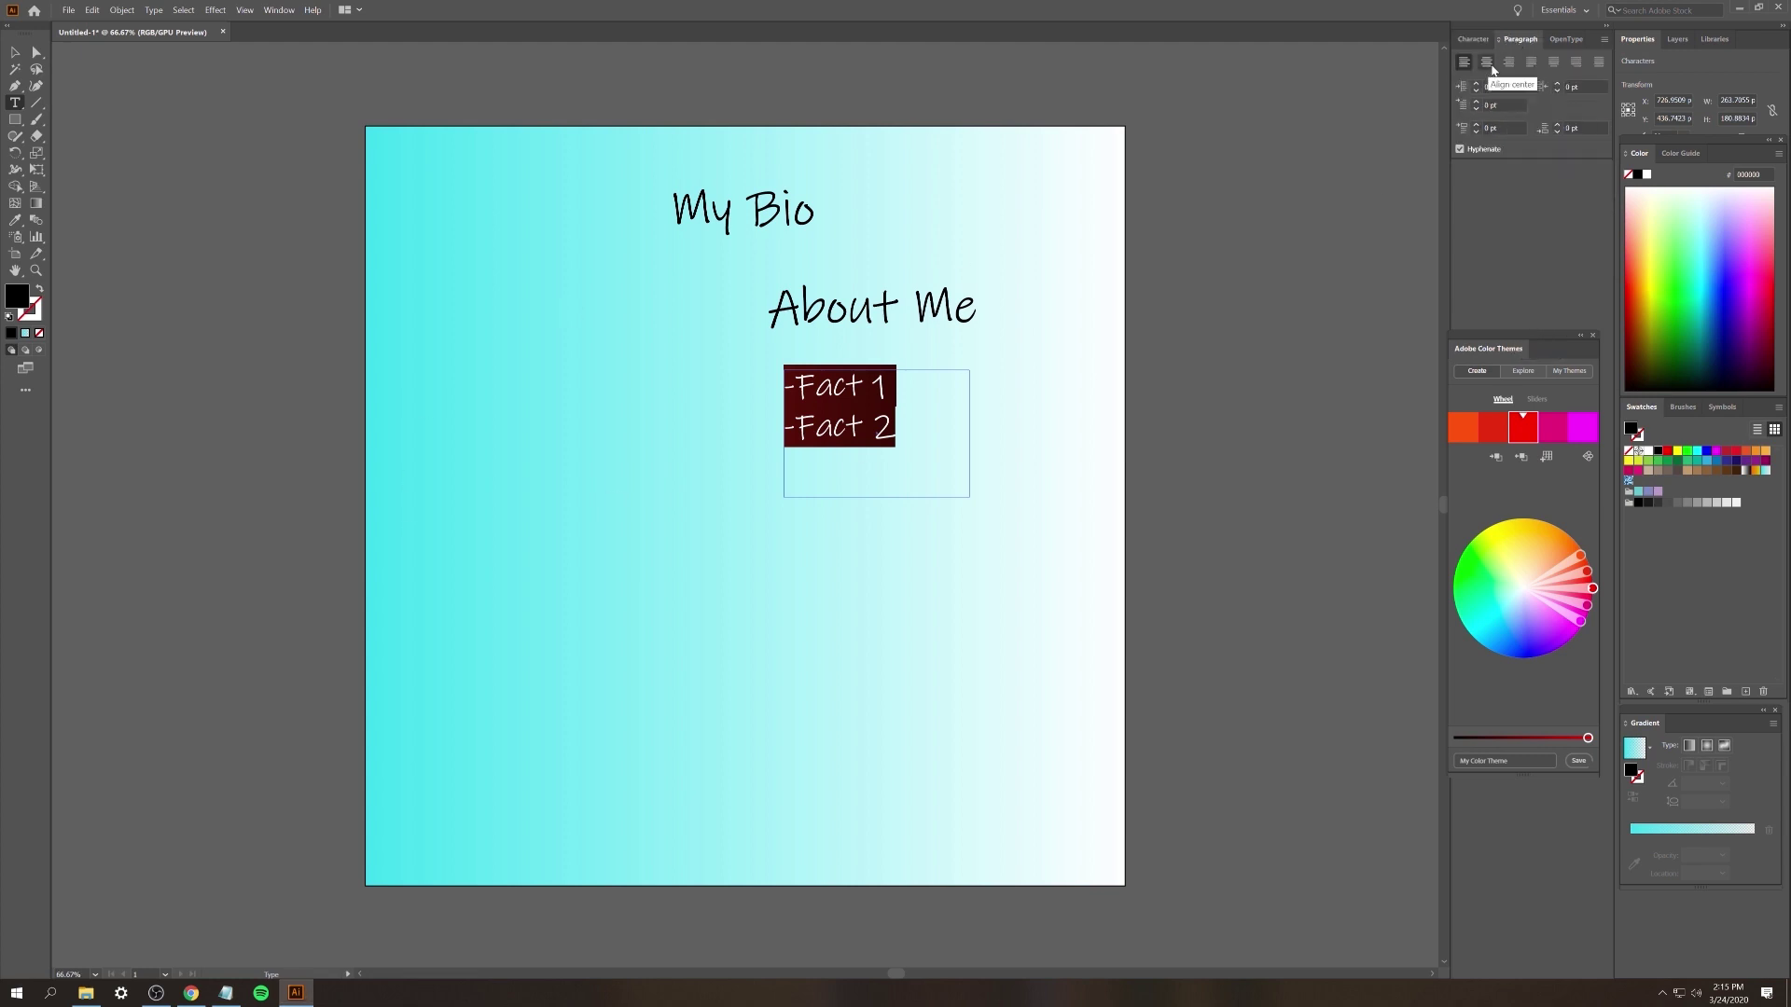
left_click(1490, 61)
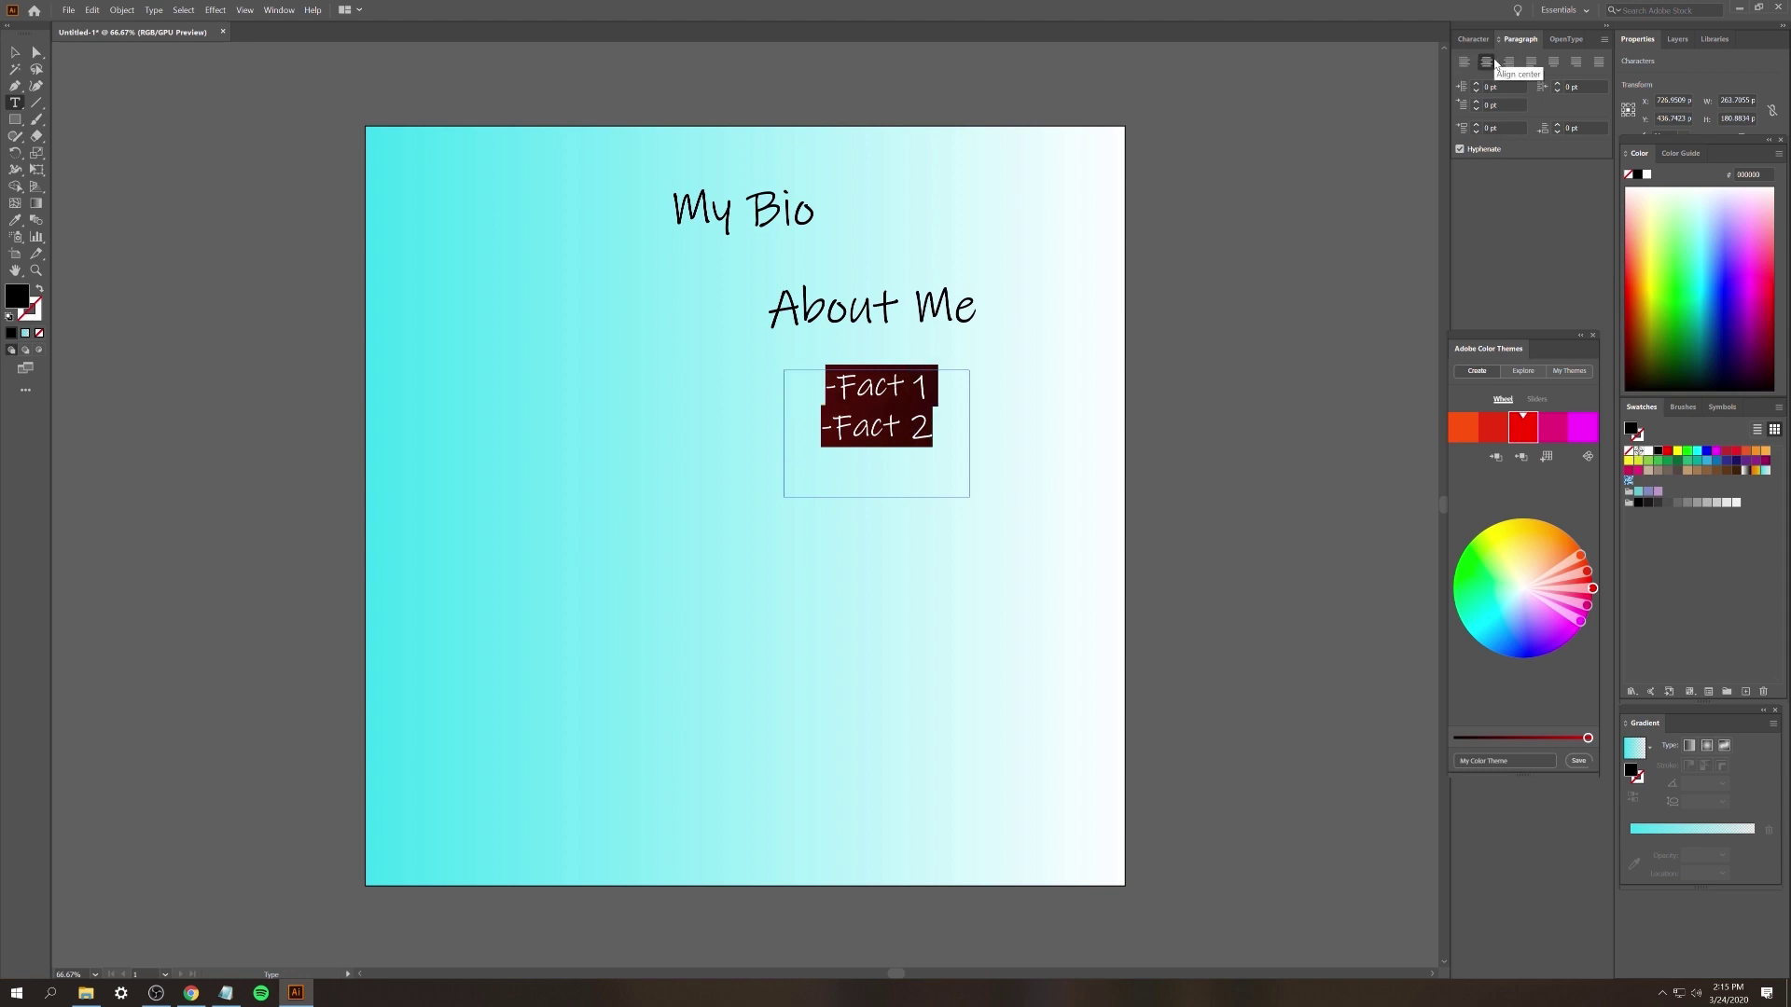
left_click(15, 52)
triple_click(891, 435)
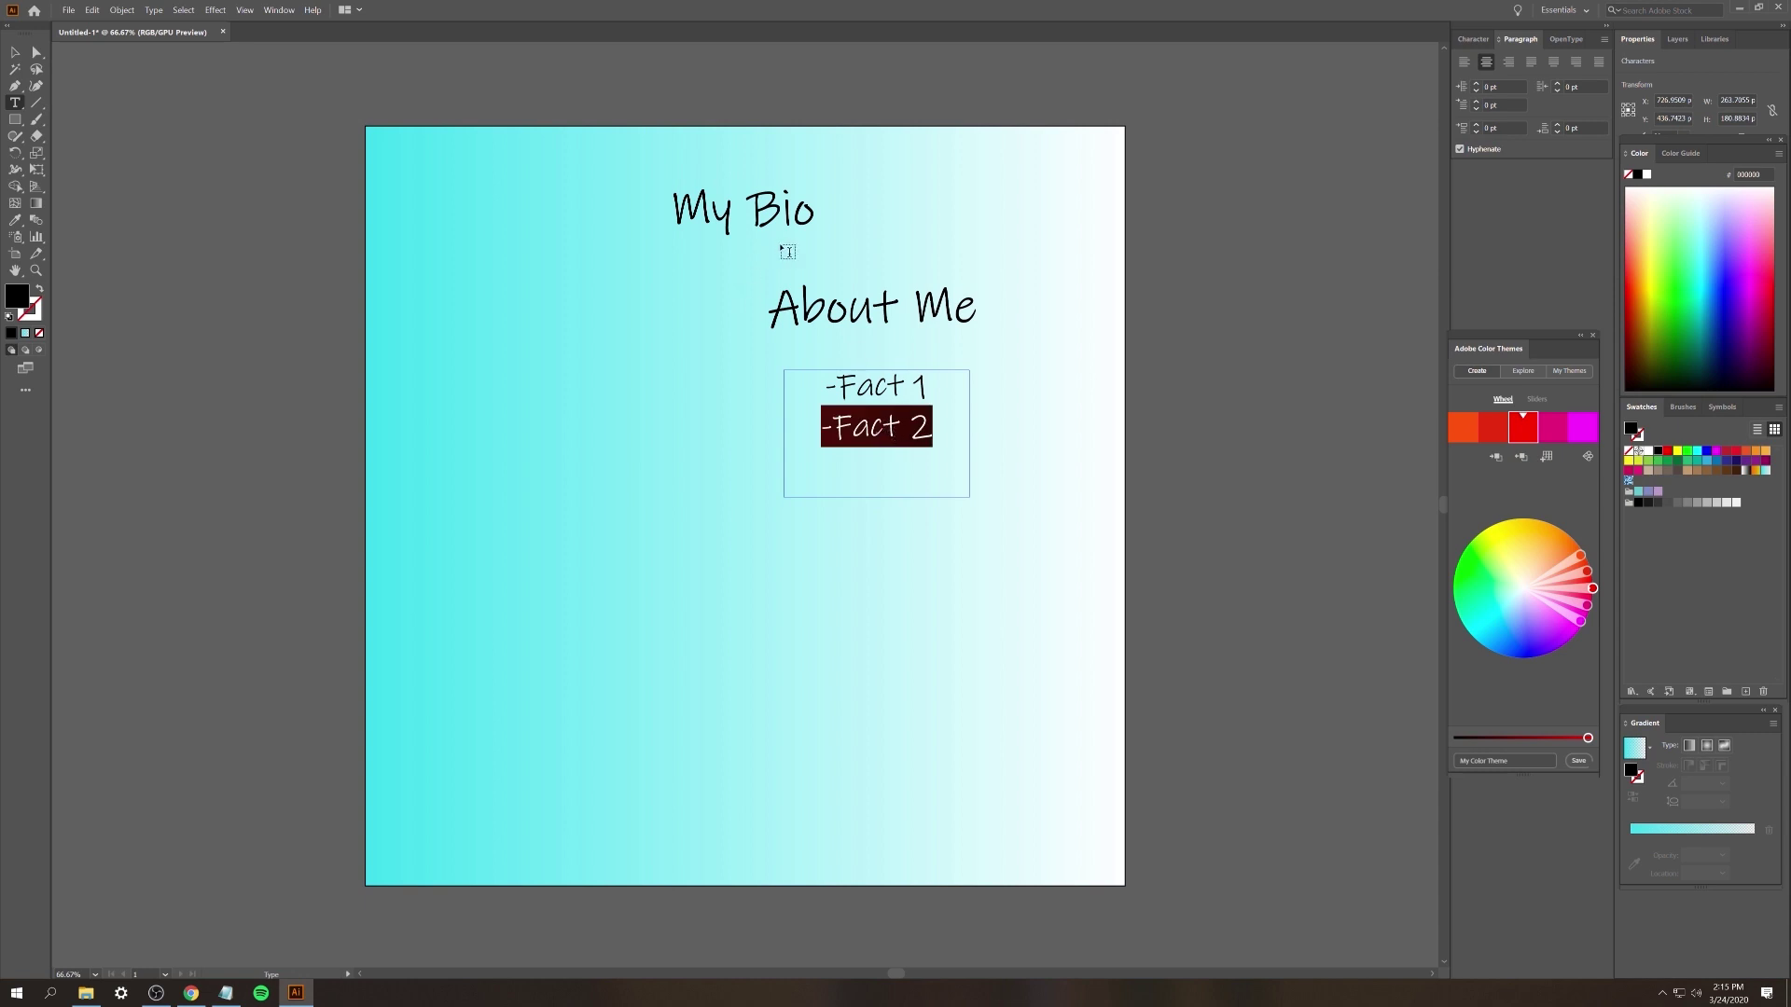
key("Escape")
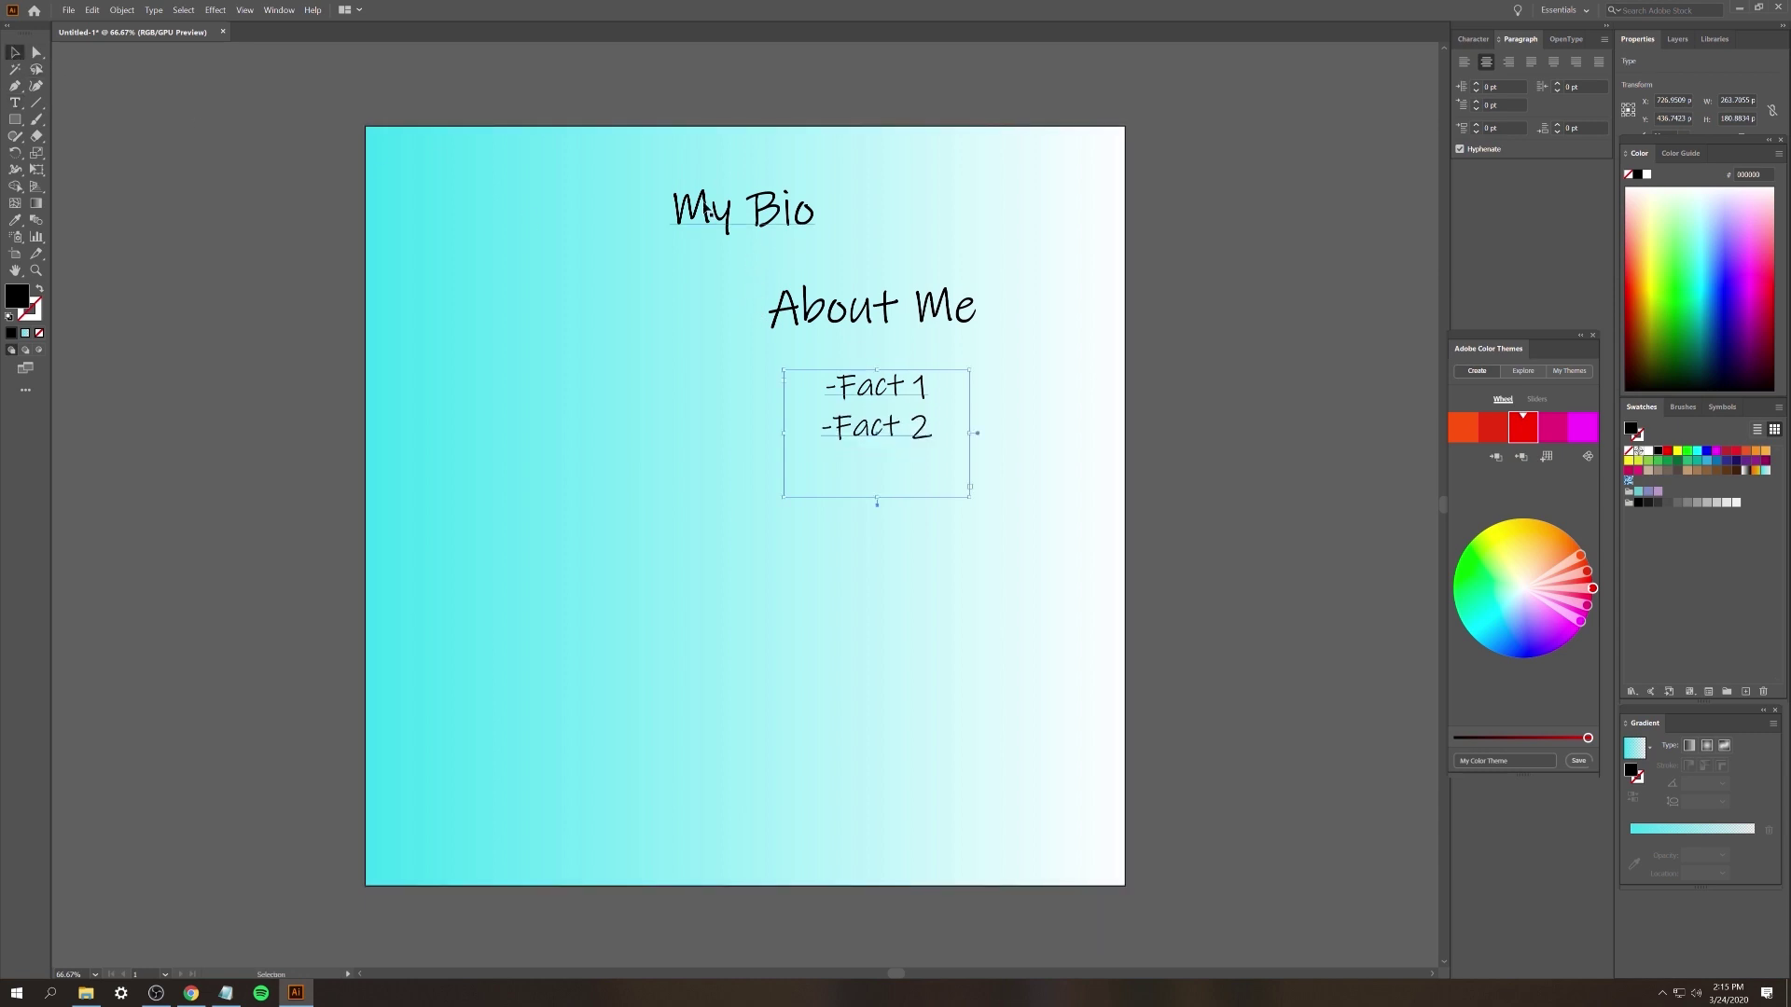
- Select the "My Bio", "About Me" and facts text frames together and set their font to Le Havre
left_click(704, 204)
left_click(938, 310, "shift")
left_click(894, 386, "shift")
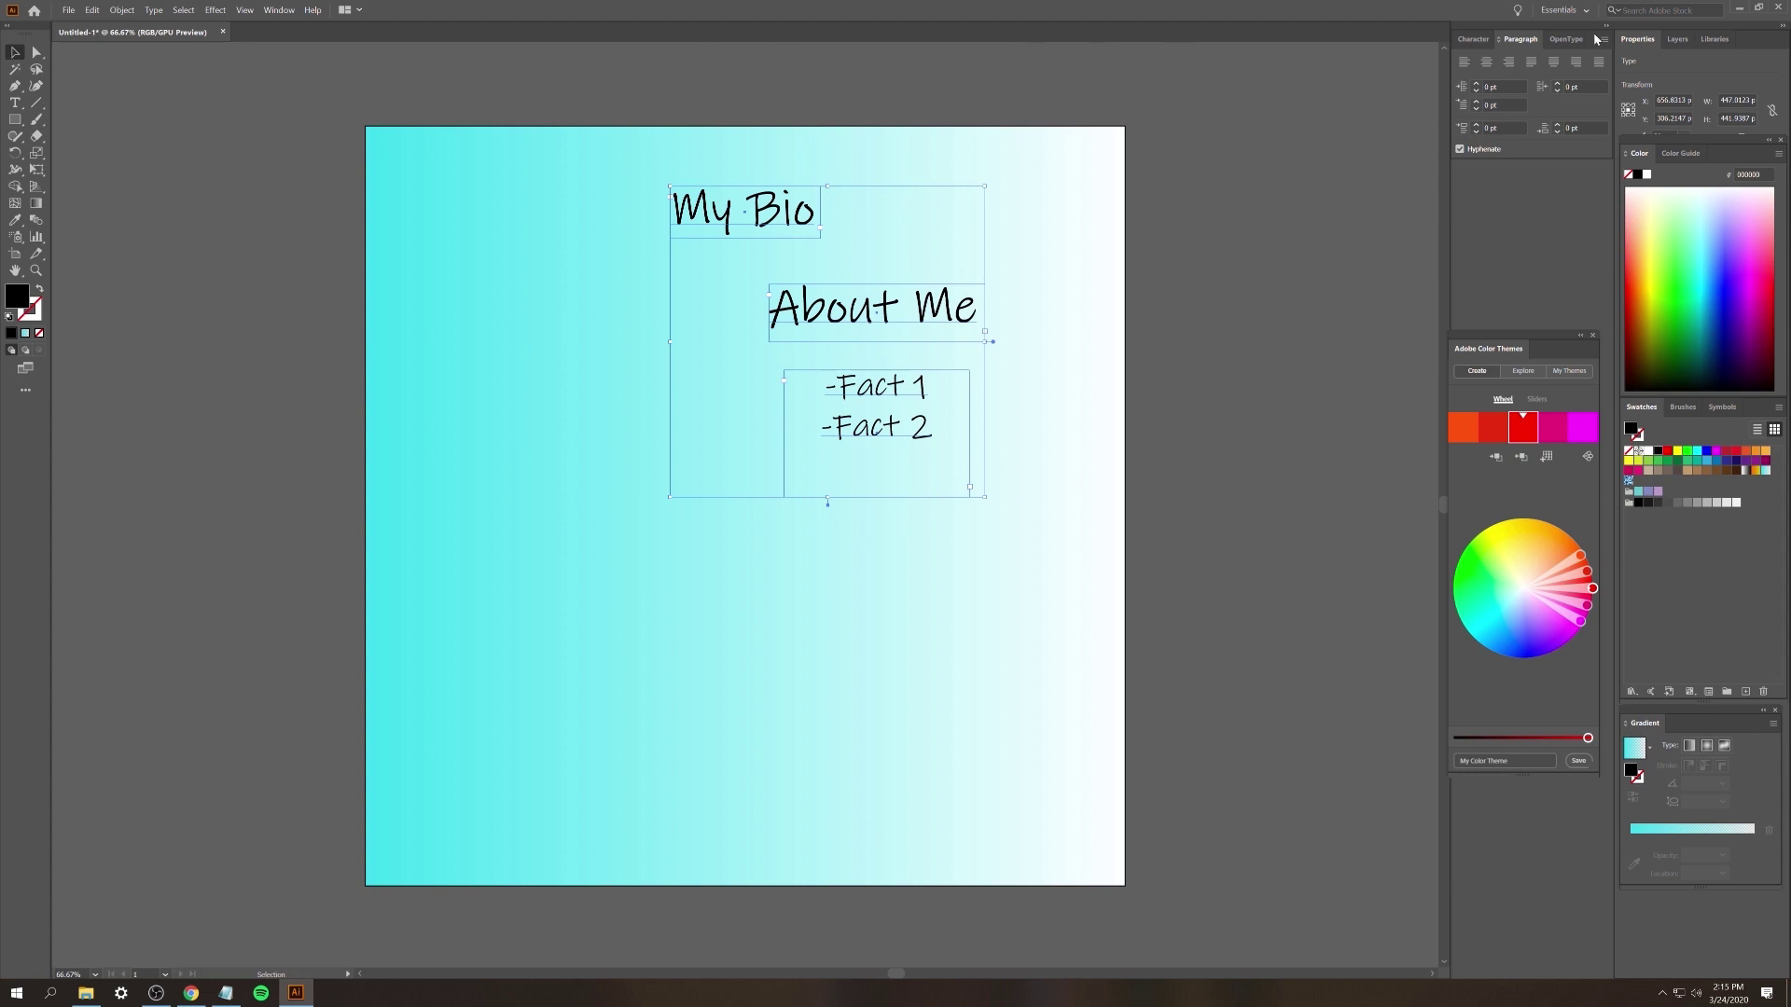
left_click(1474, 39)
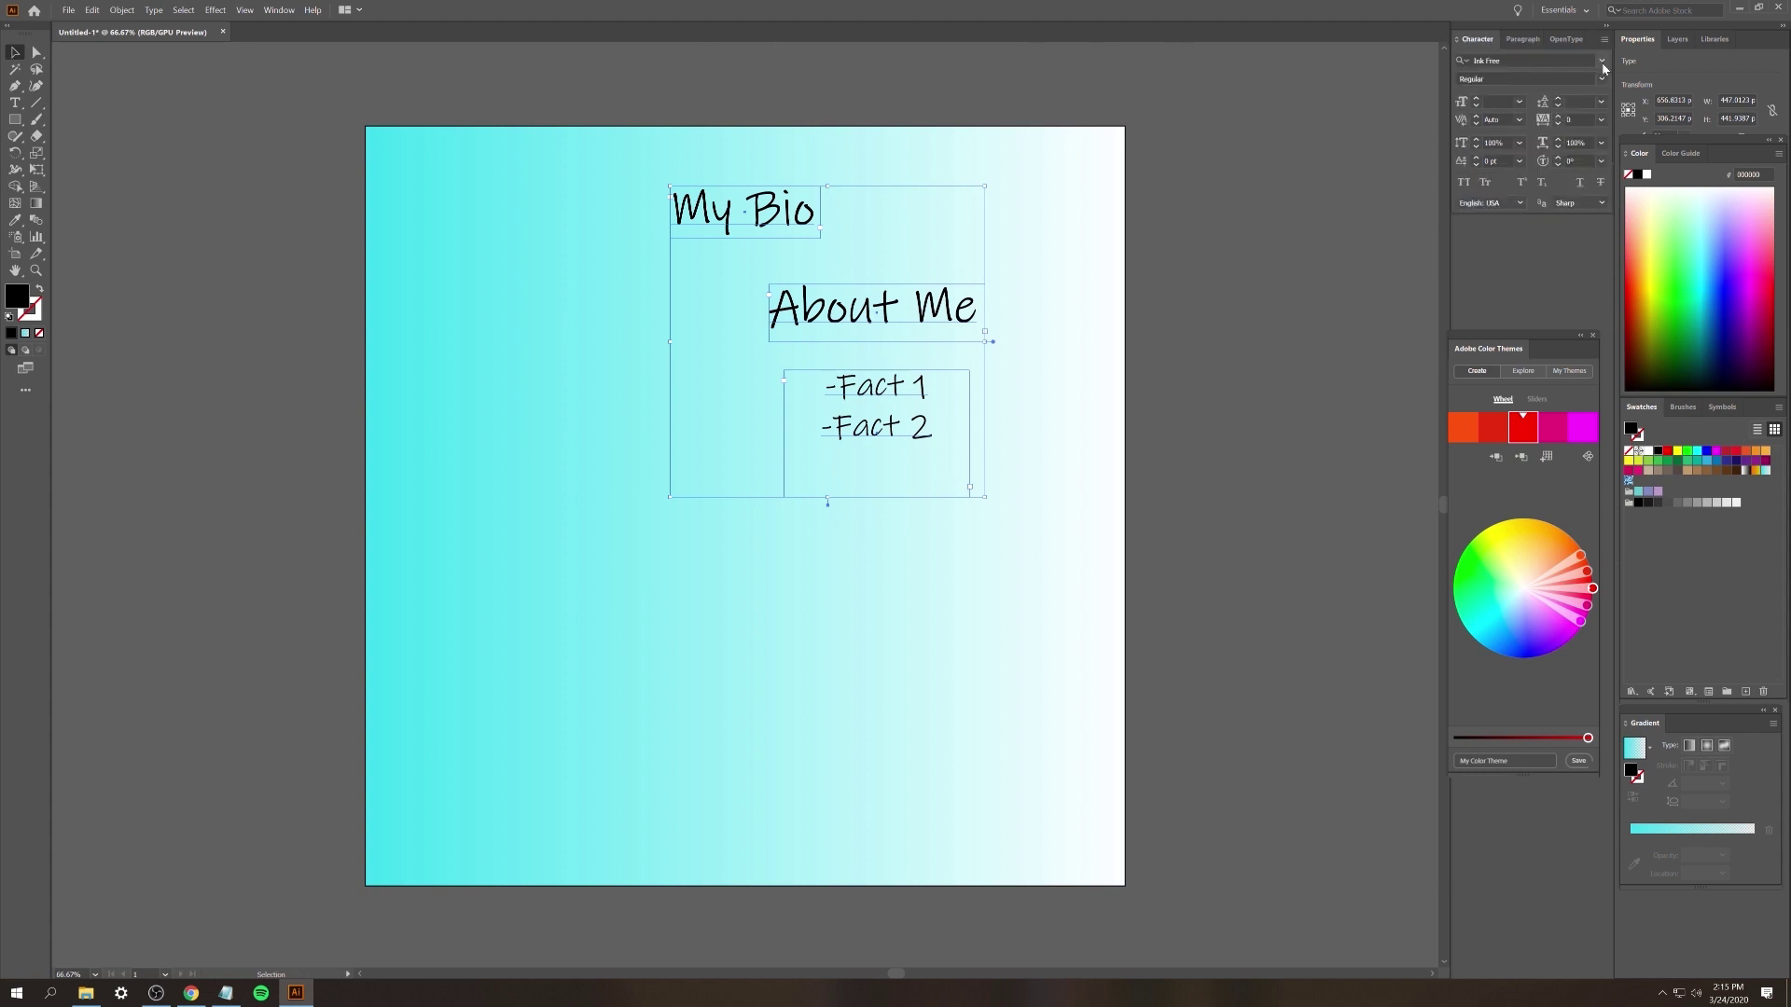
left_click(1603, 62)
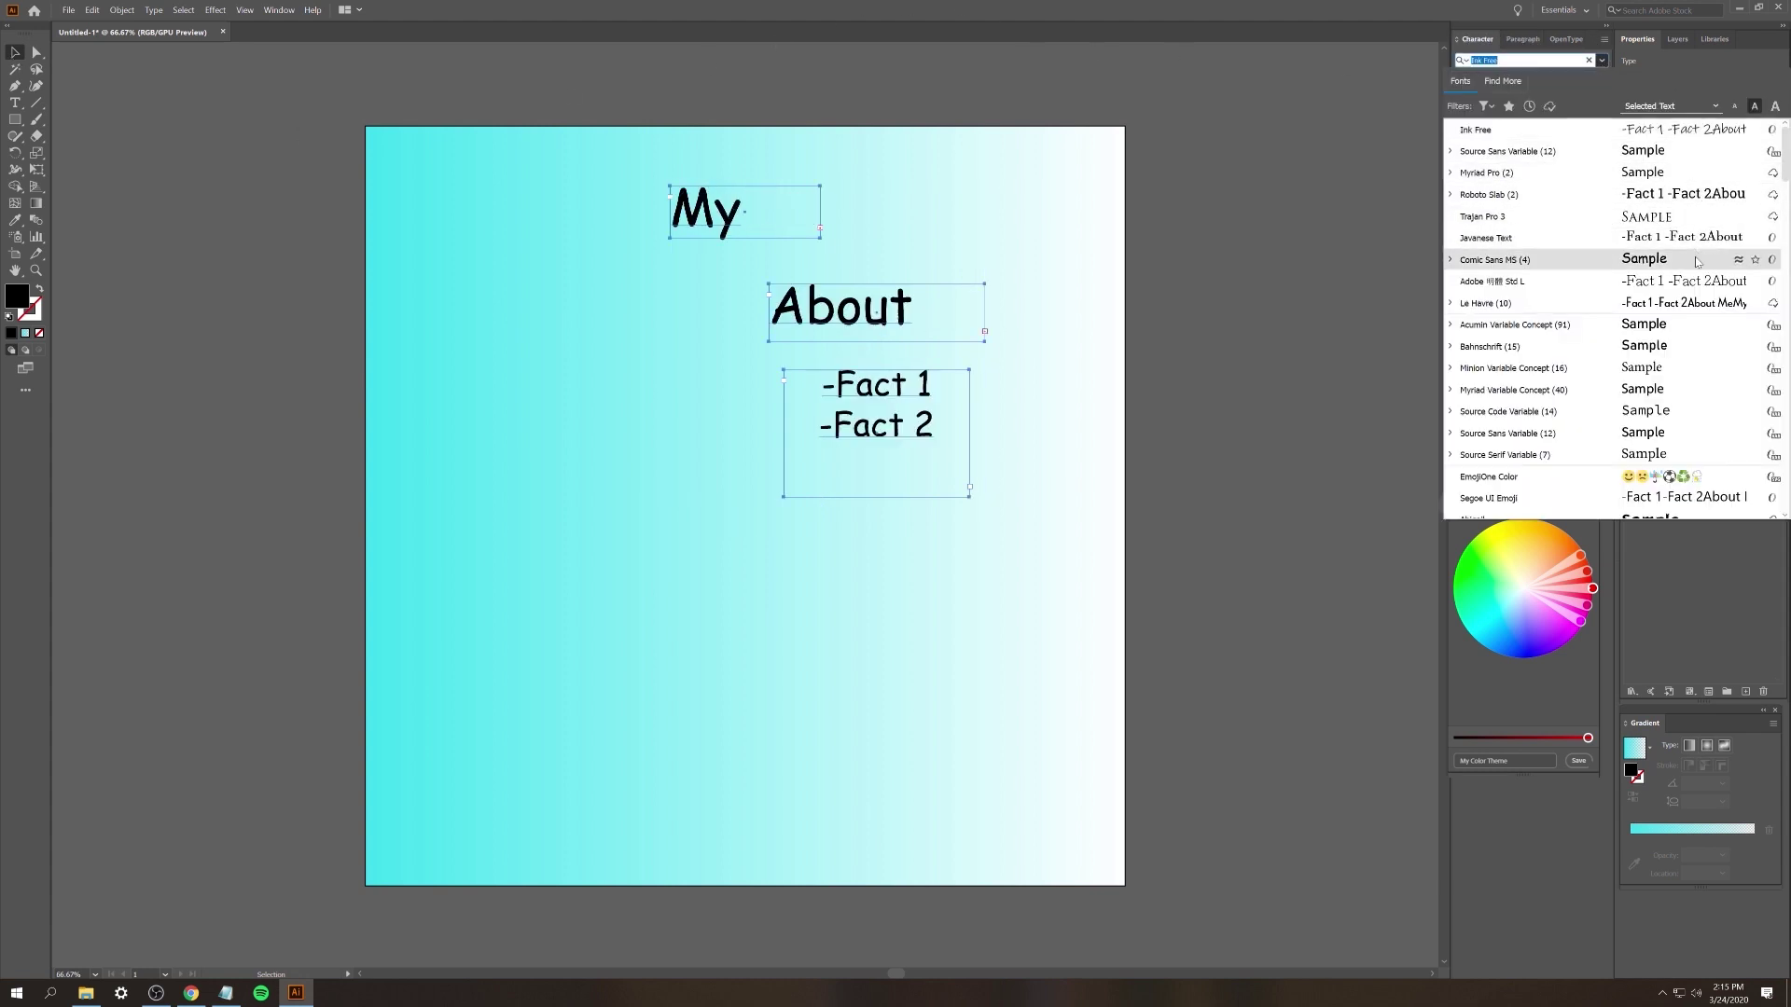
left_click(1697, 312)
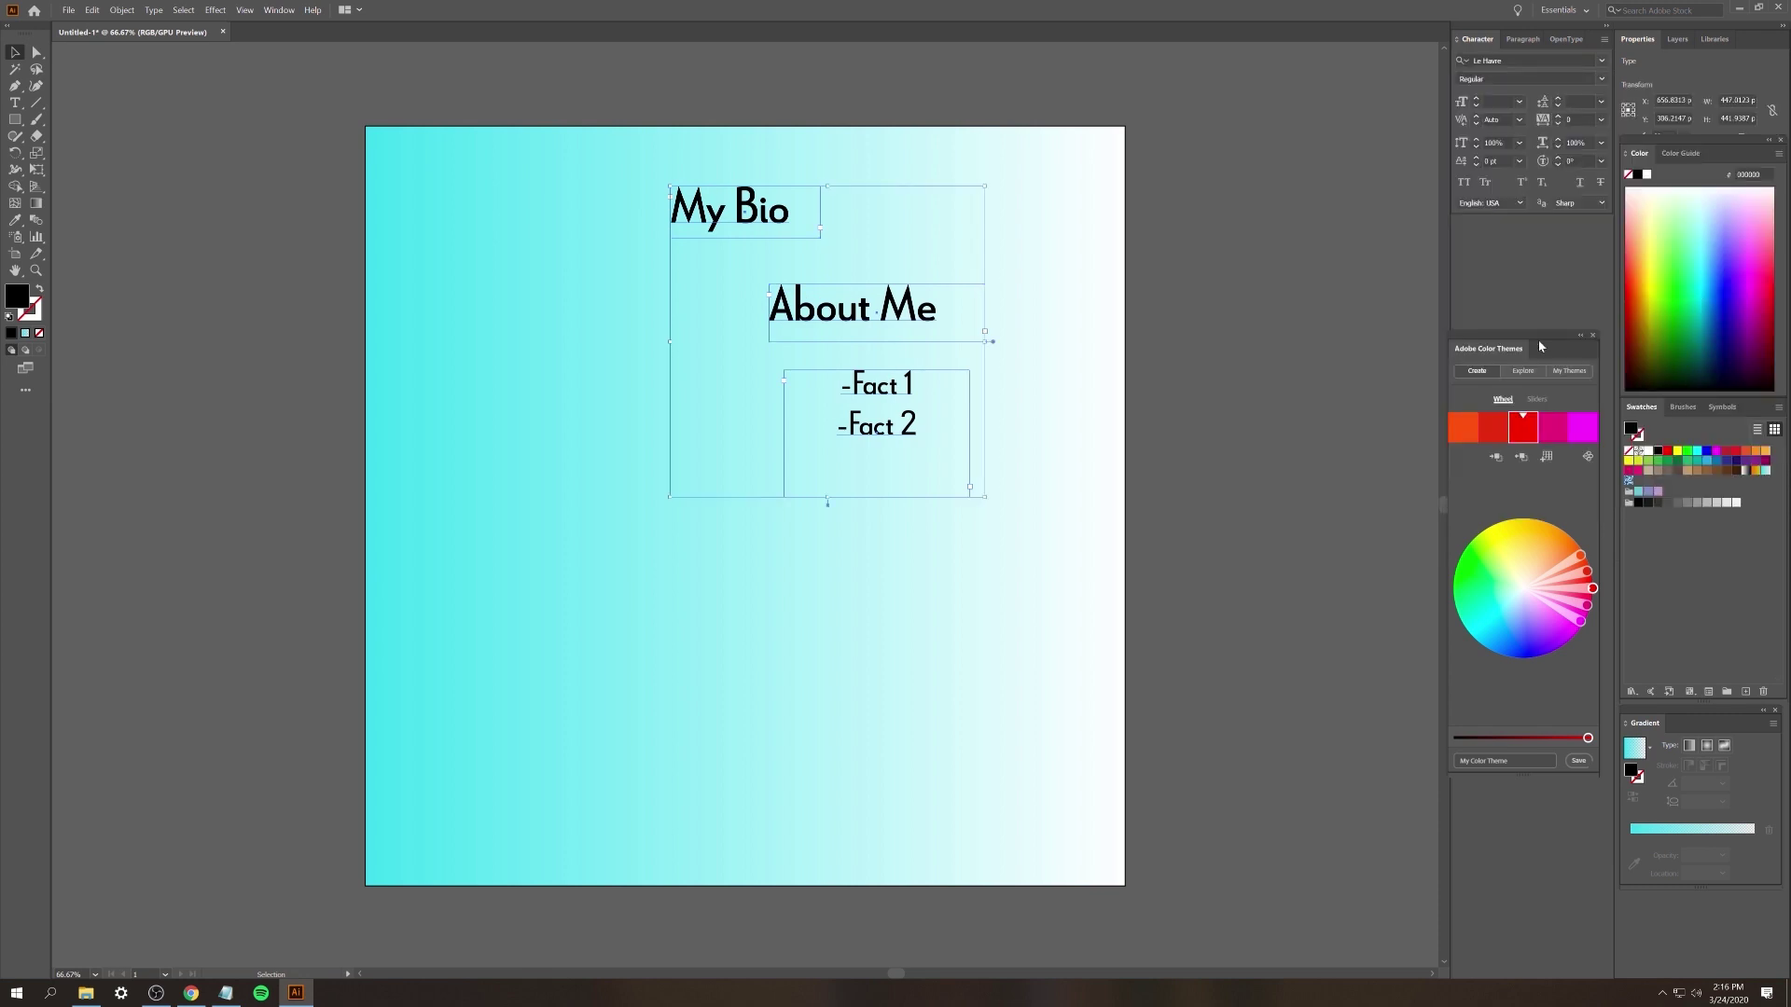
- Change the font of all three selected text frames to Eds Market Narrow
left_click(1602, 60)
scroll(1647, 392, "down", 3)
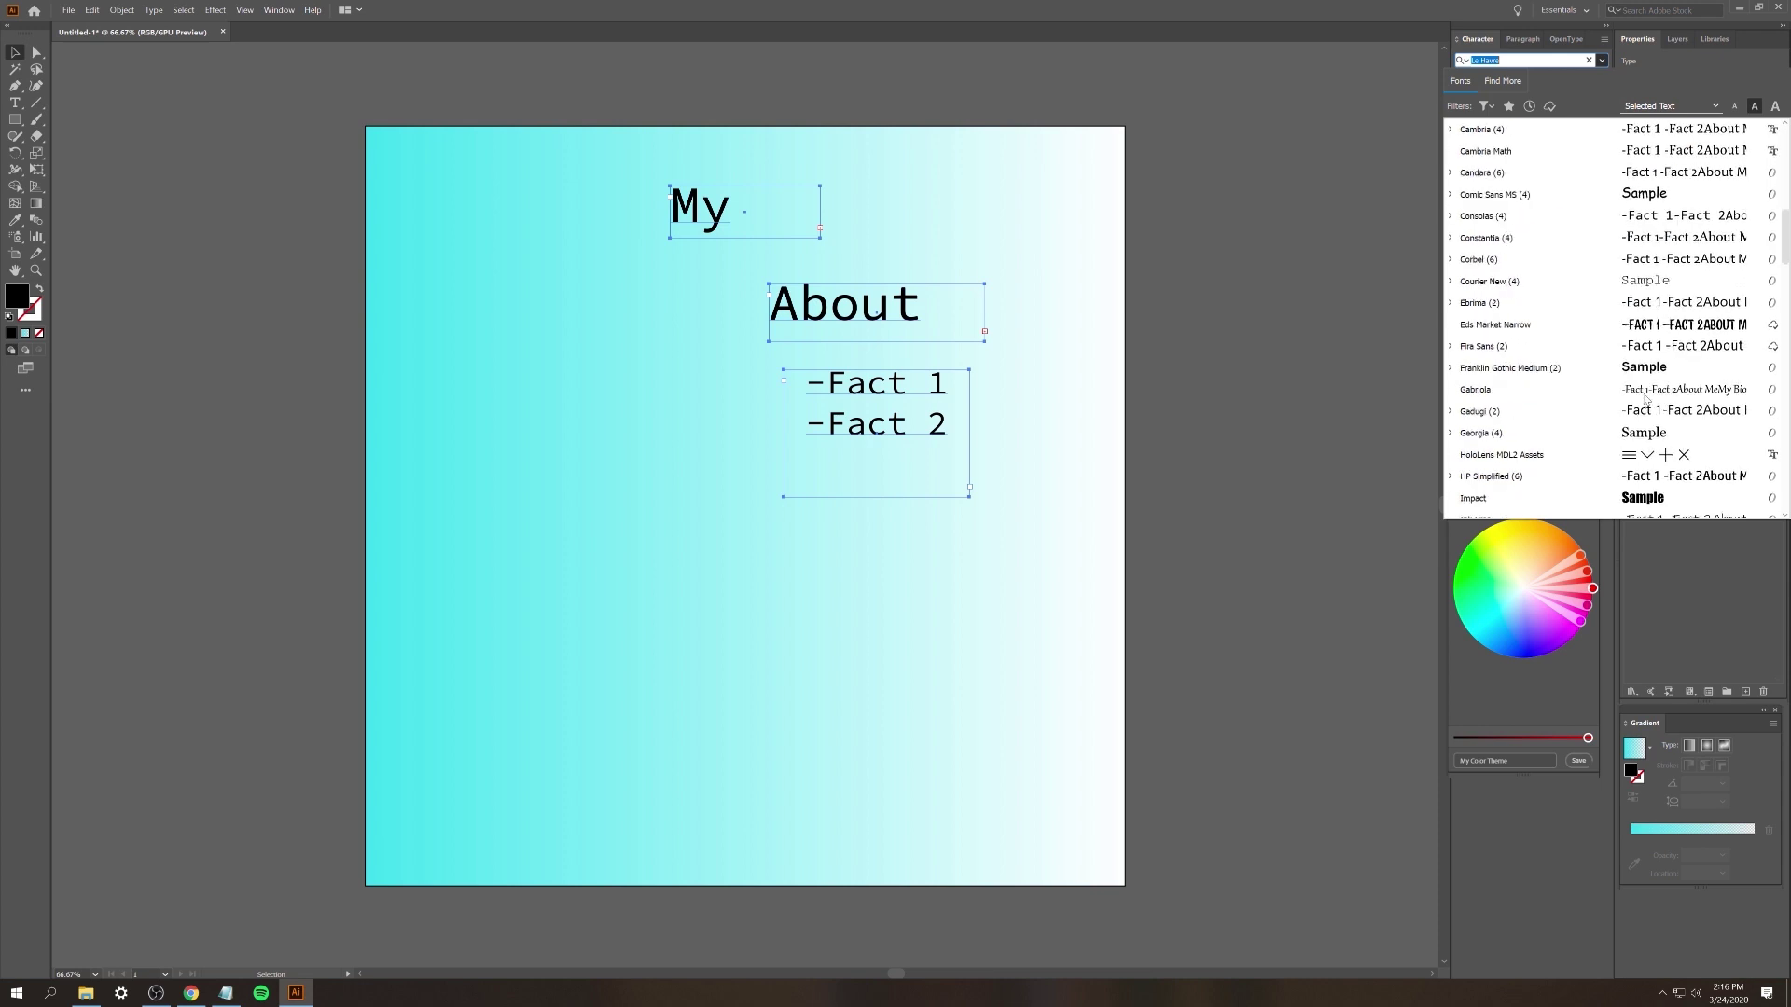
left_click(1679, 325)
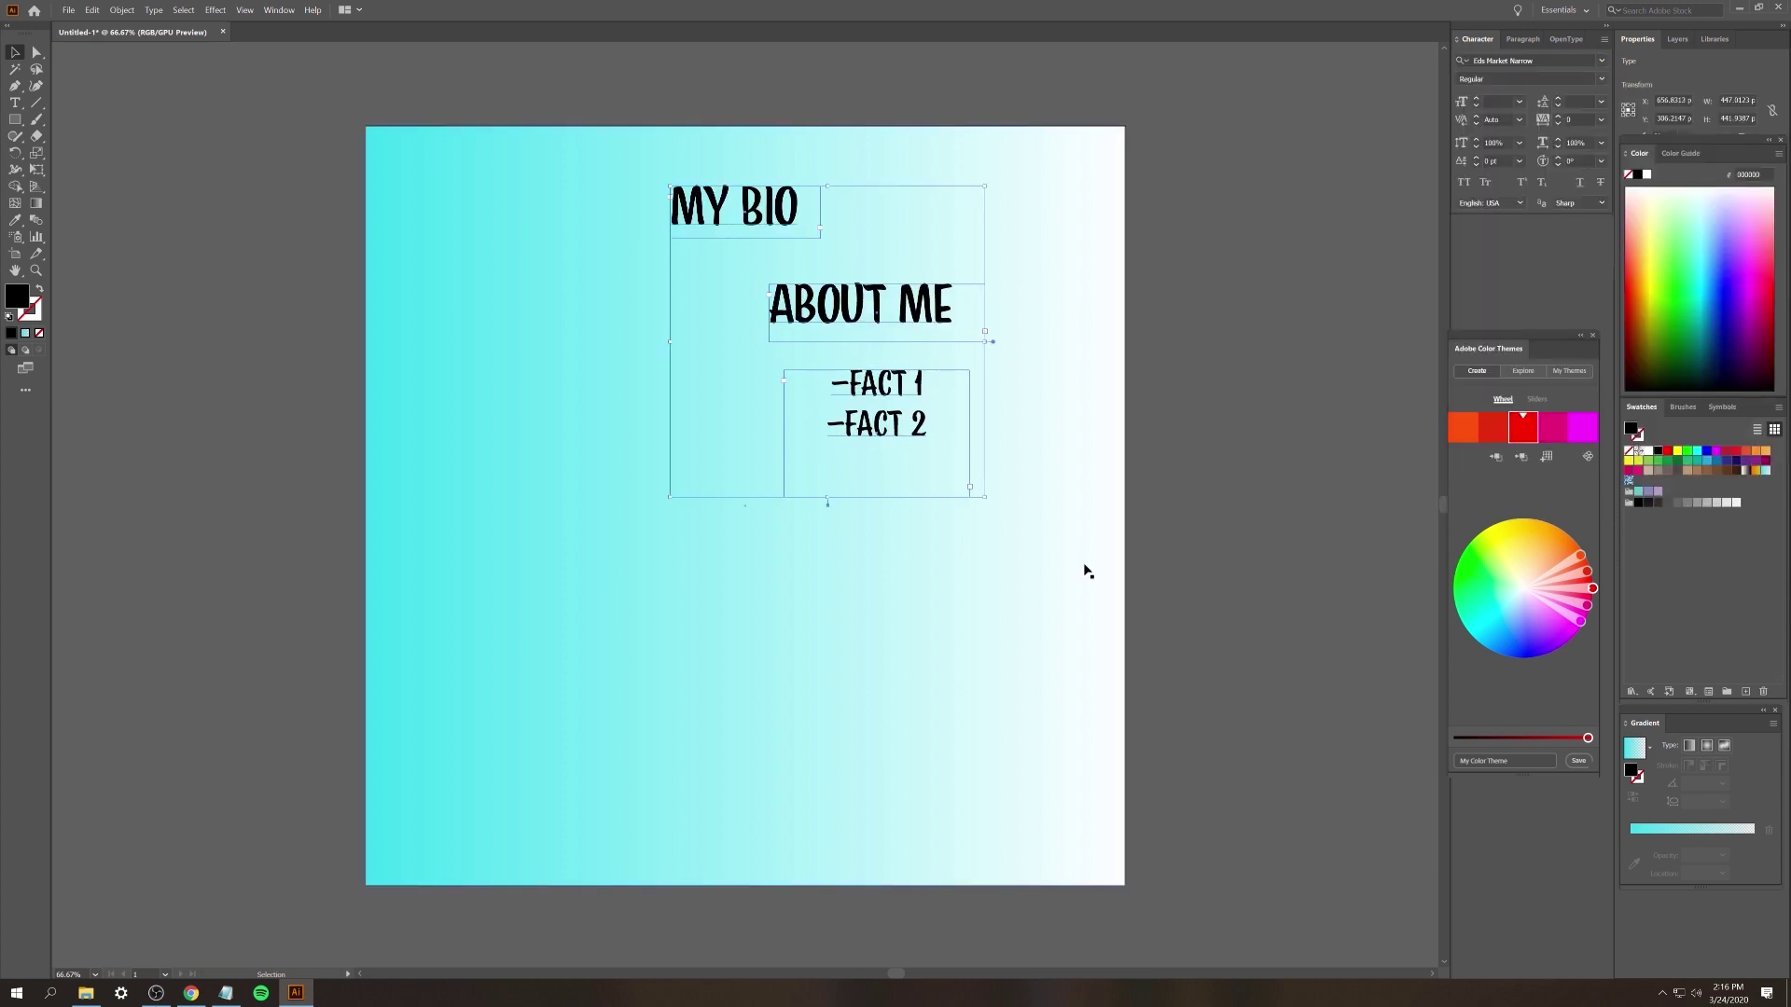
left_click(548, 211)
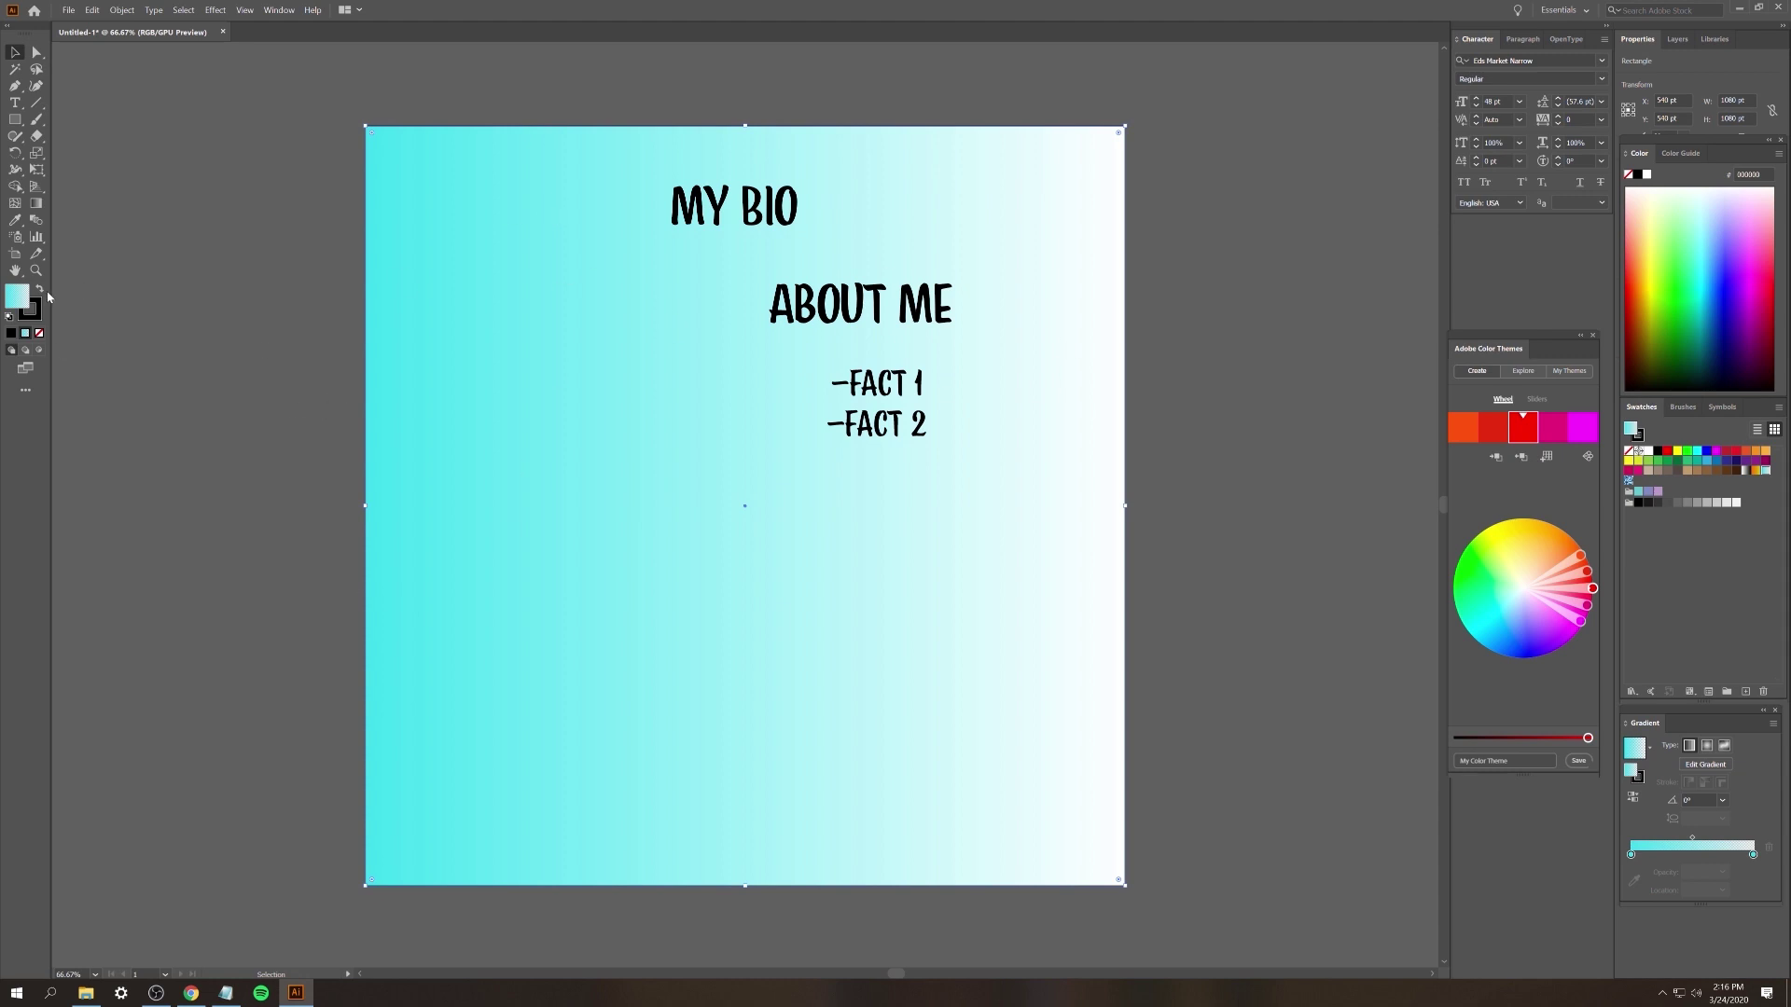
- Place the photo _DSC6726.jpg from the Assets folder at about 332 × 266 pt in the artboard's upper-left corner
left_click(65, 10)
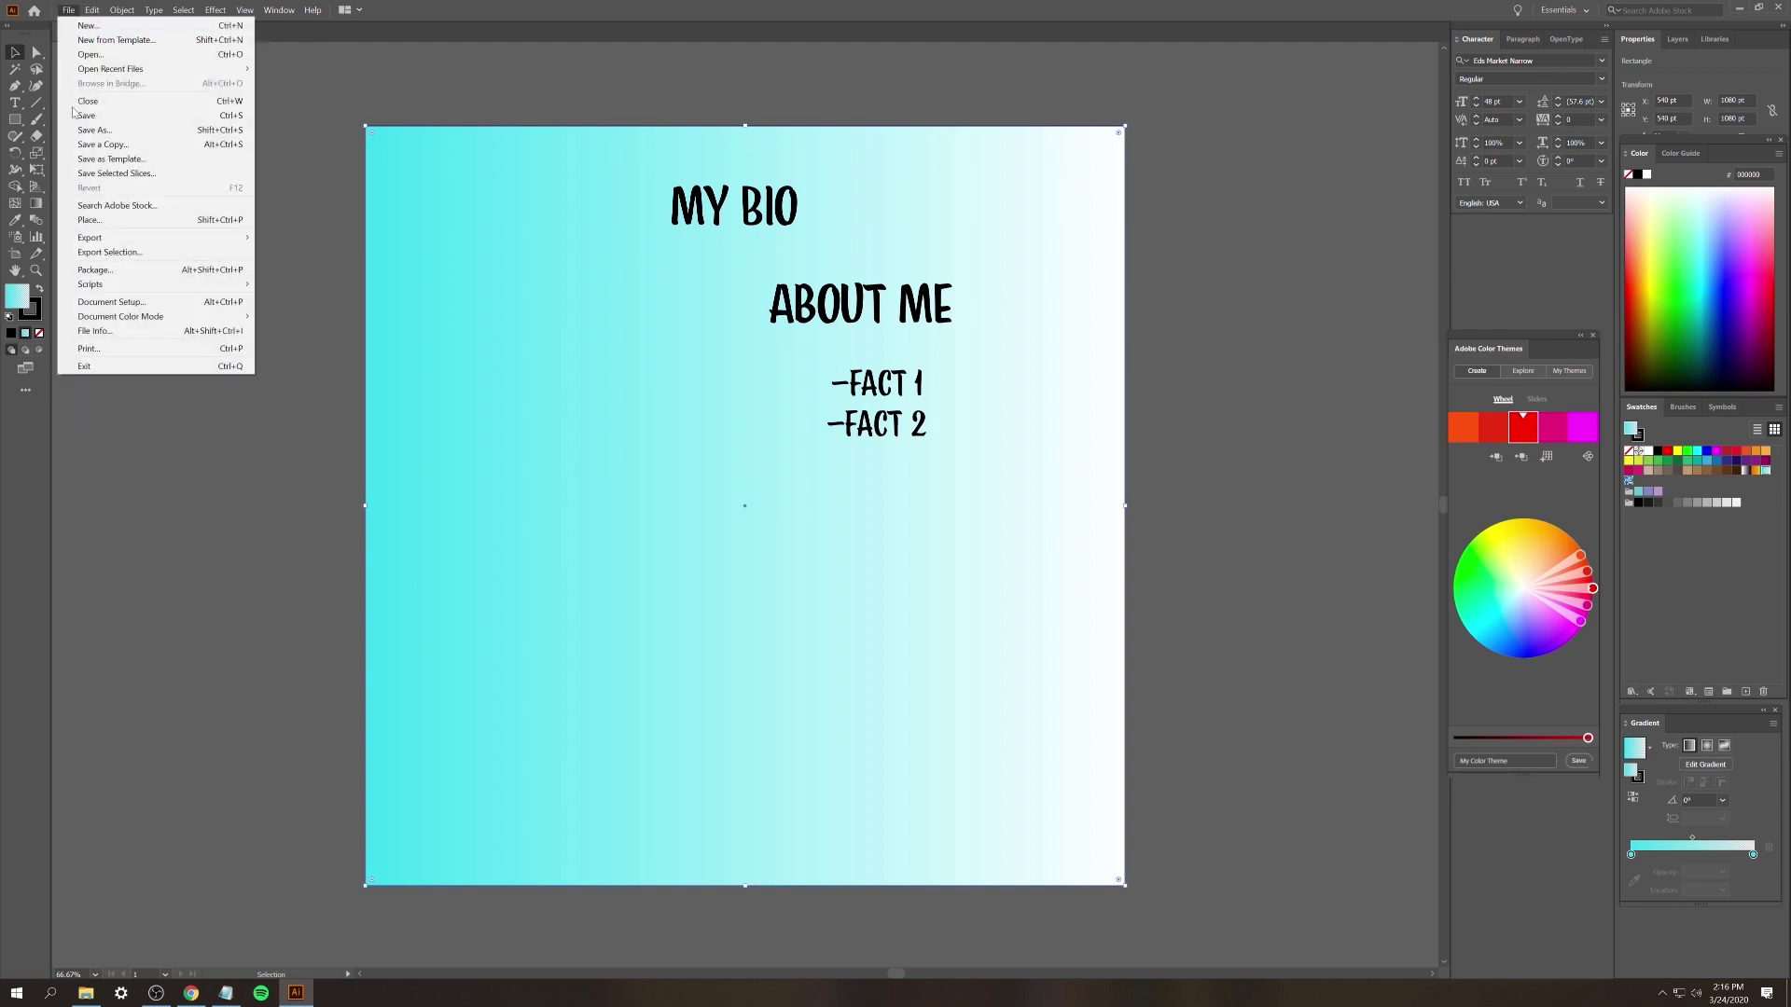
left_click(83, 220)
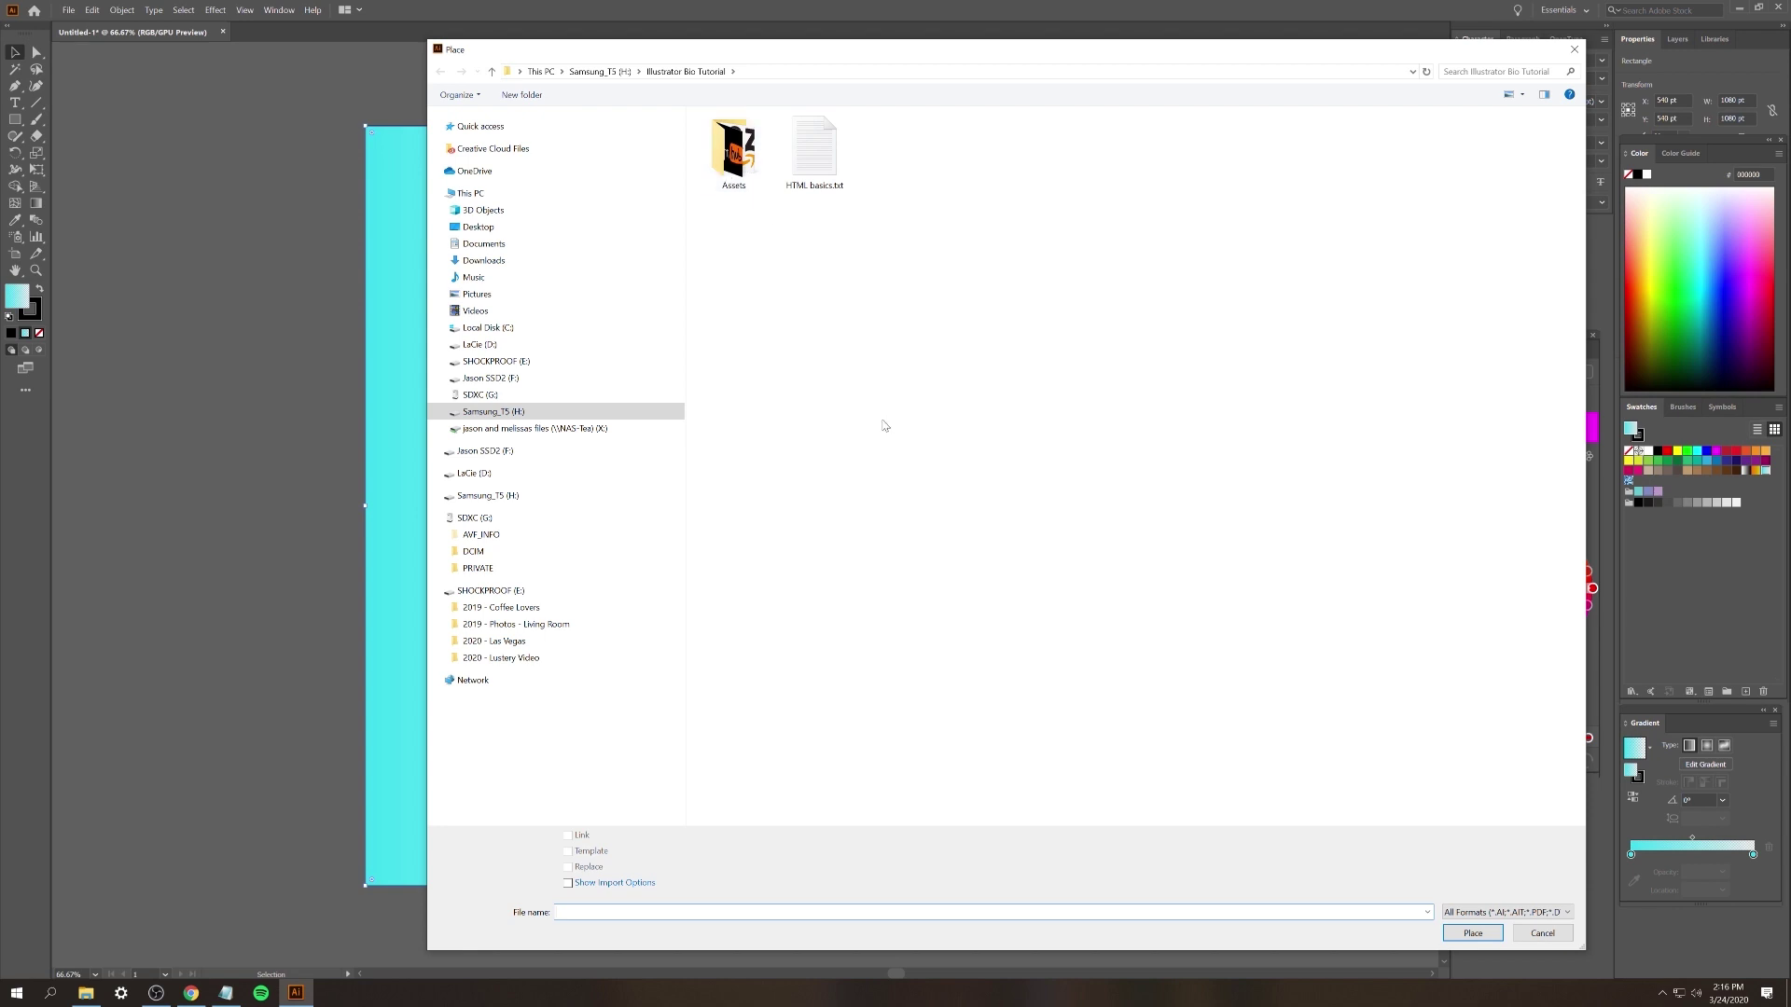
double_click(759, 172)
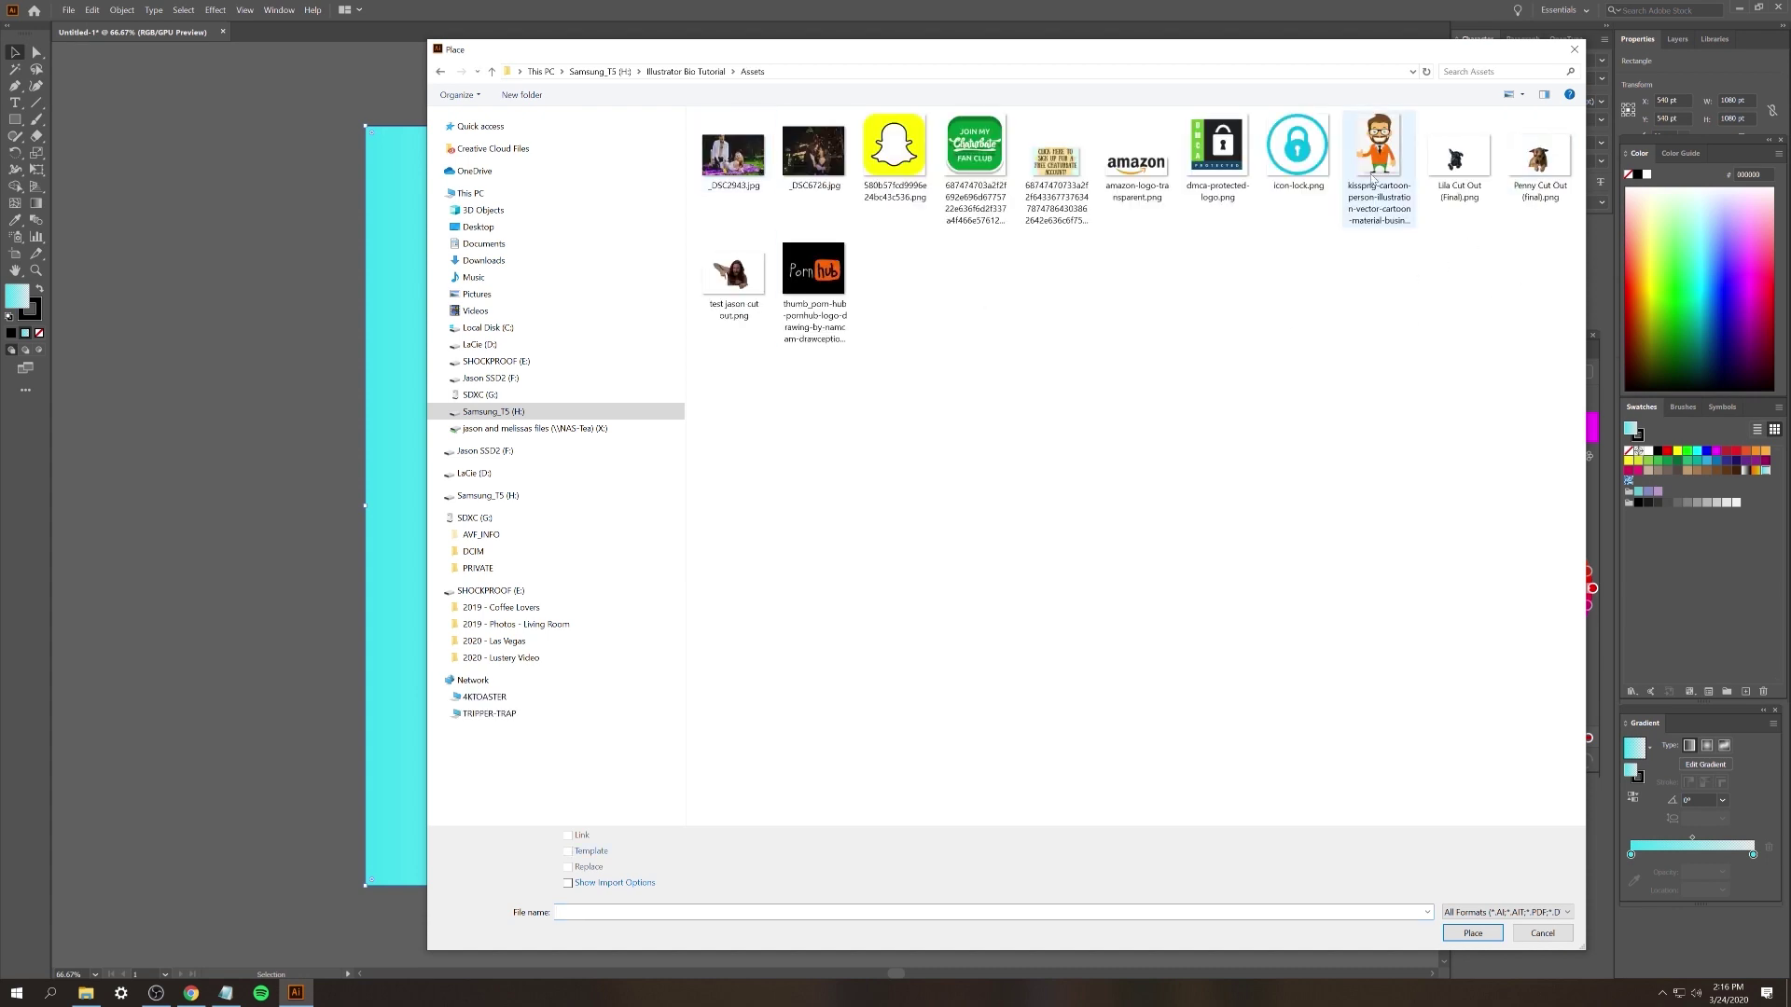
double_click(812, 152)
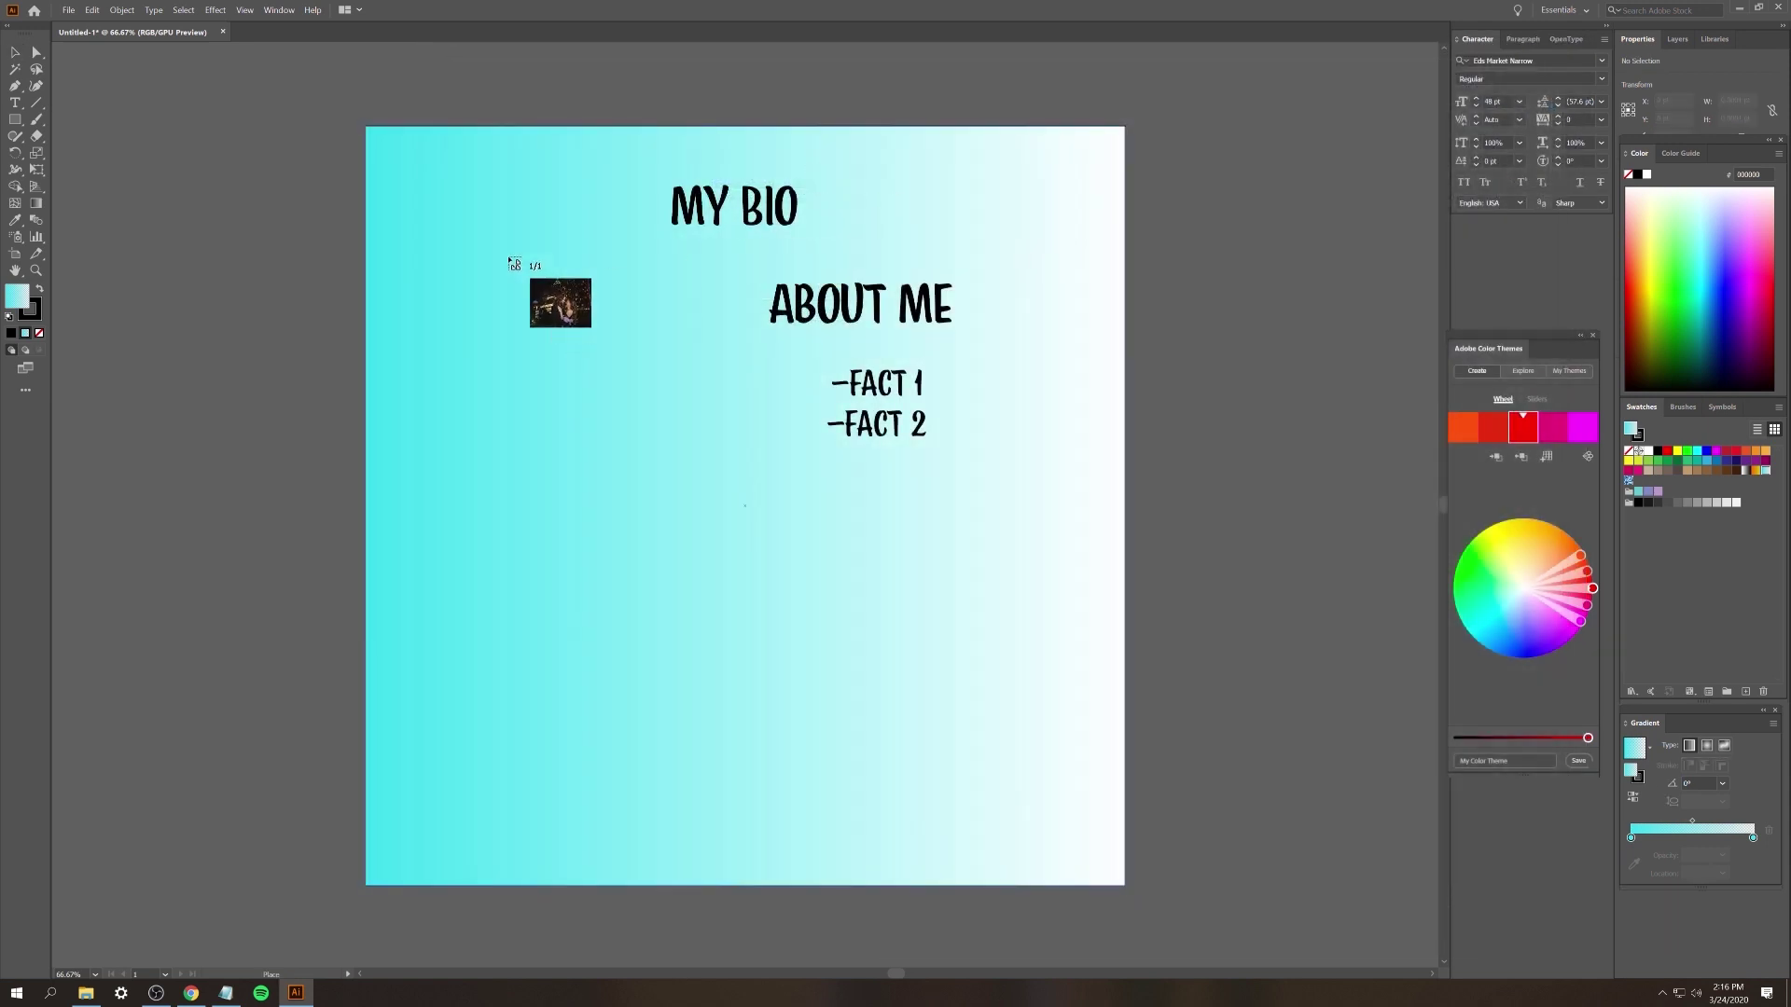
left_click_drag(414, 149, 647, 360)
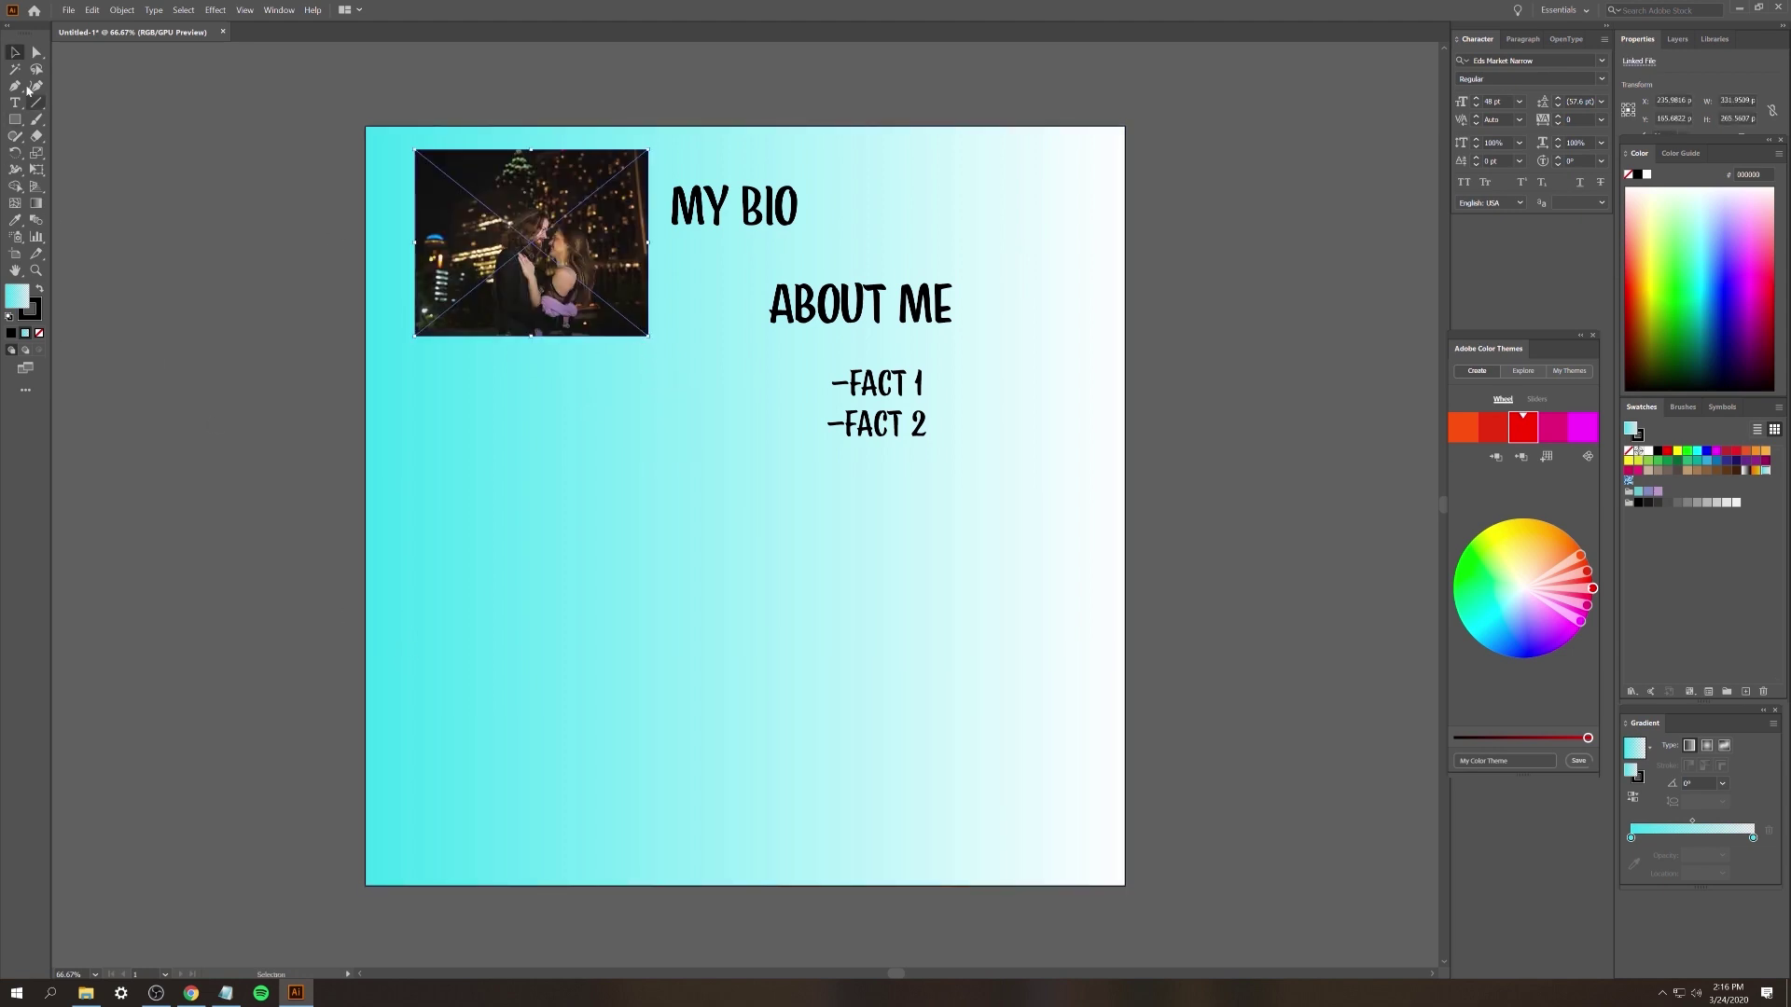
- Place dmca-protected-logo.png as a linked image at its original size in the artboard's lower-left corner
left_click(74, 11)
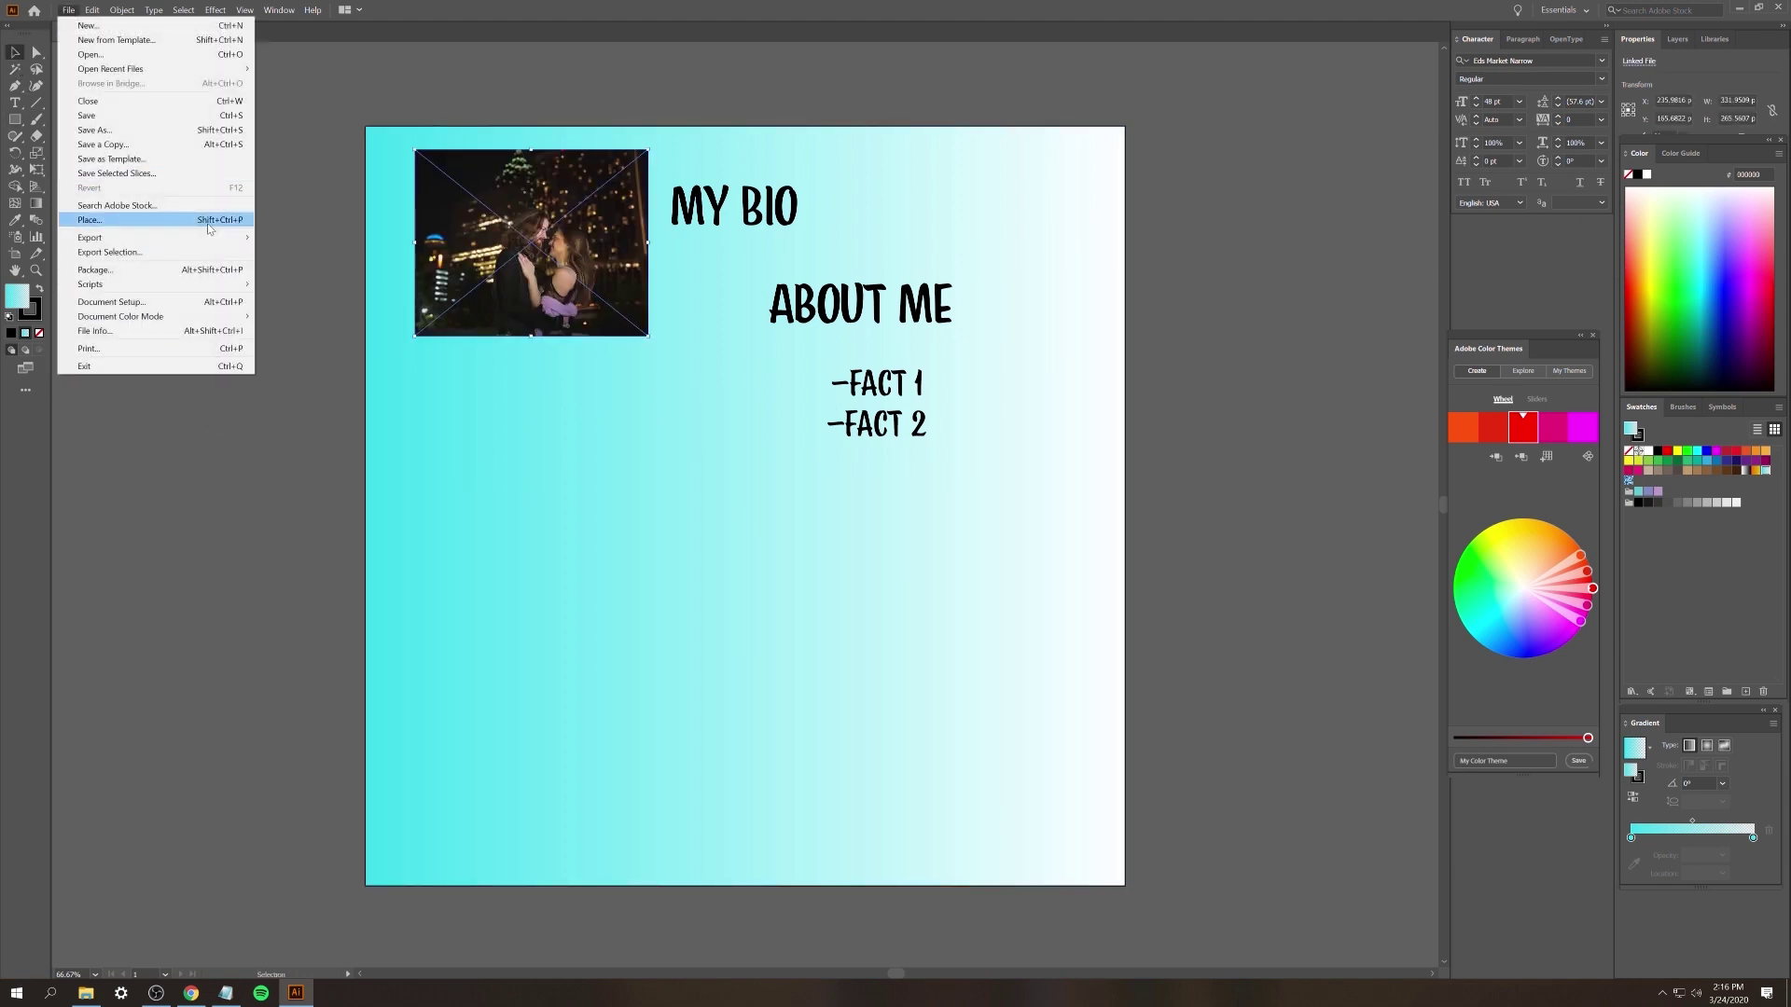
left_click(90, 219)
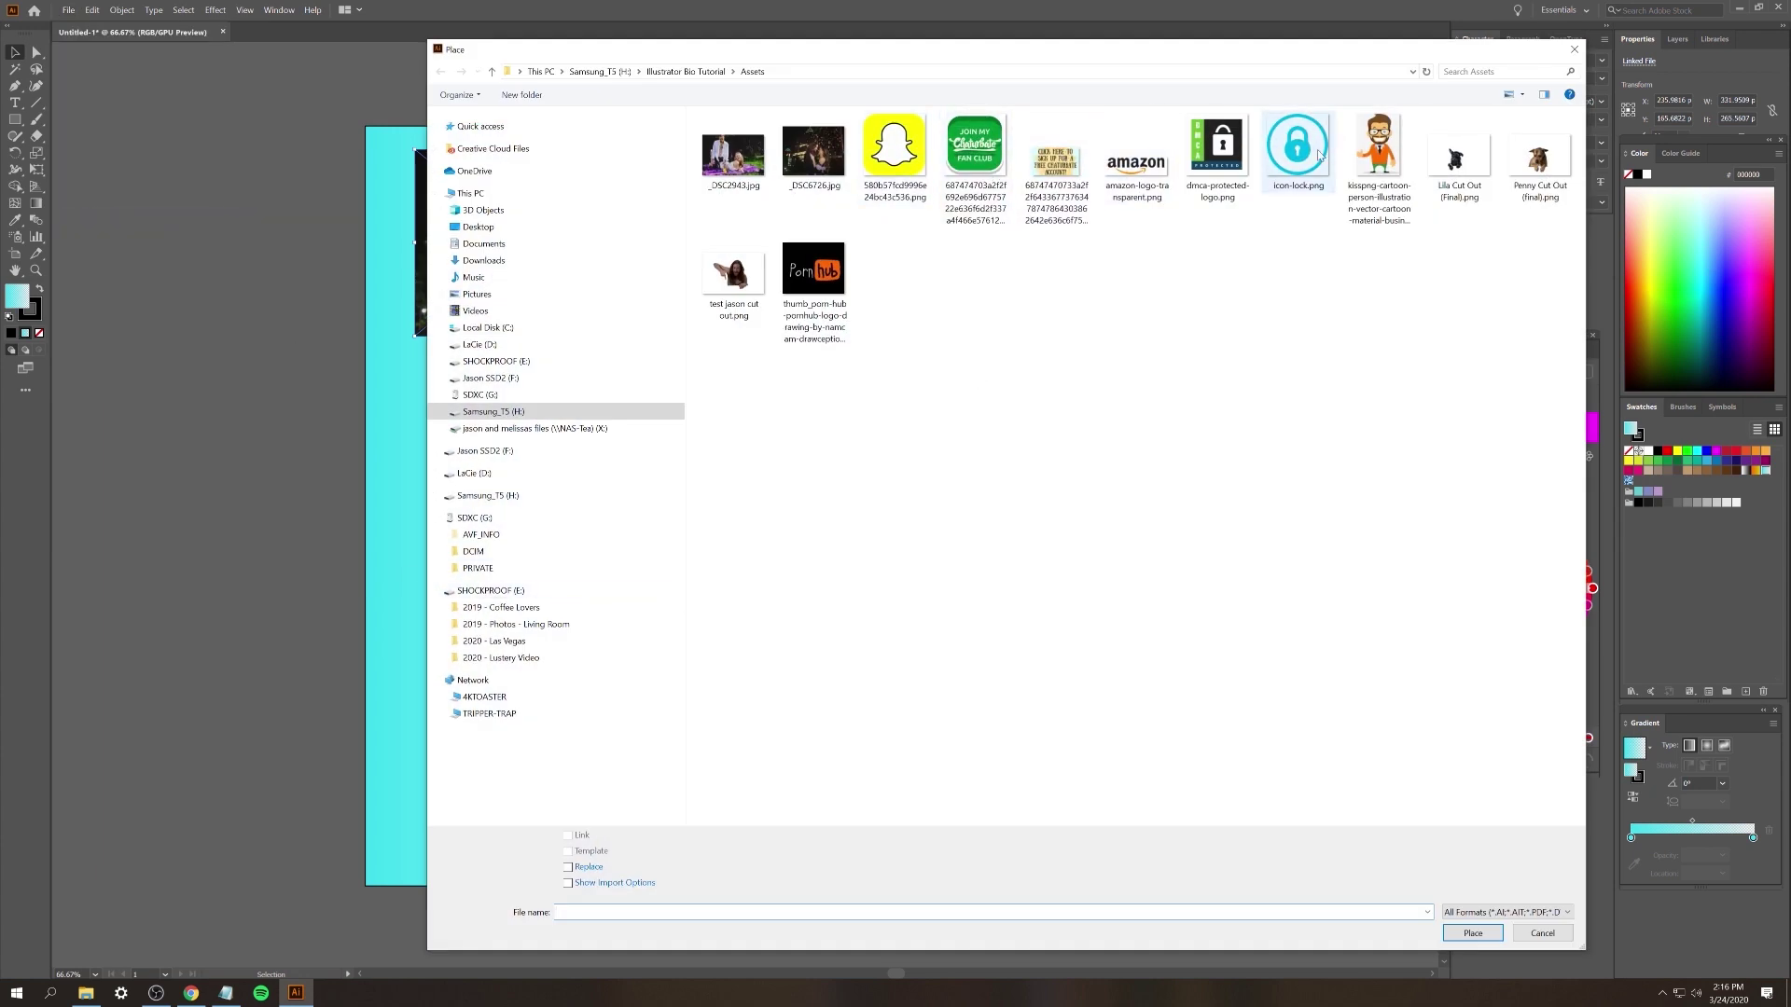
left_click(1227, 148)
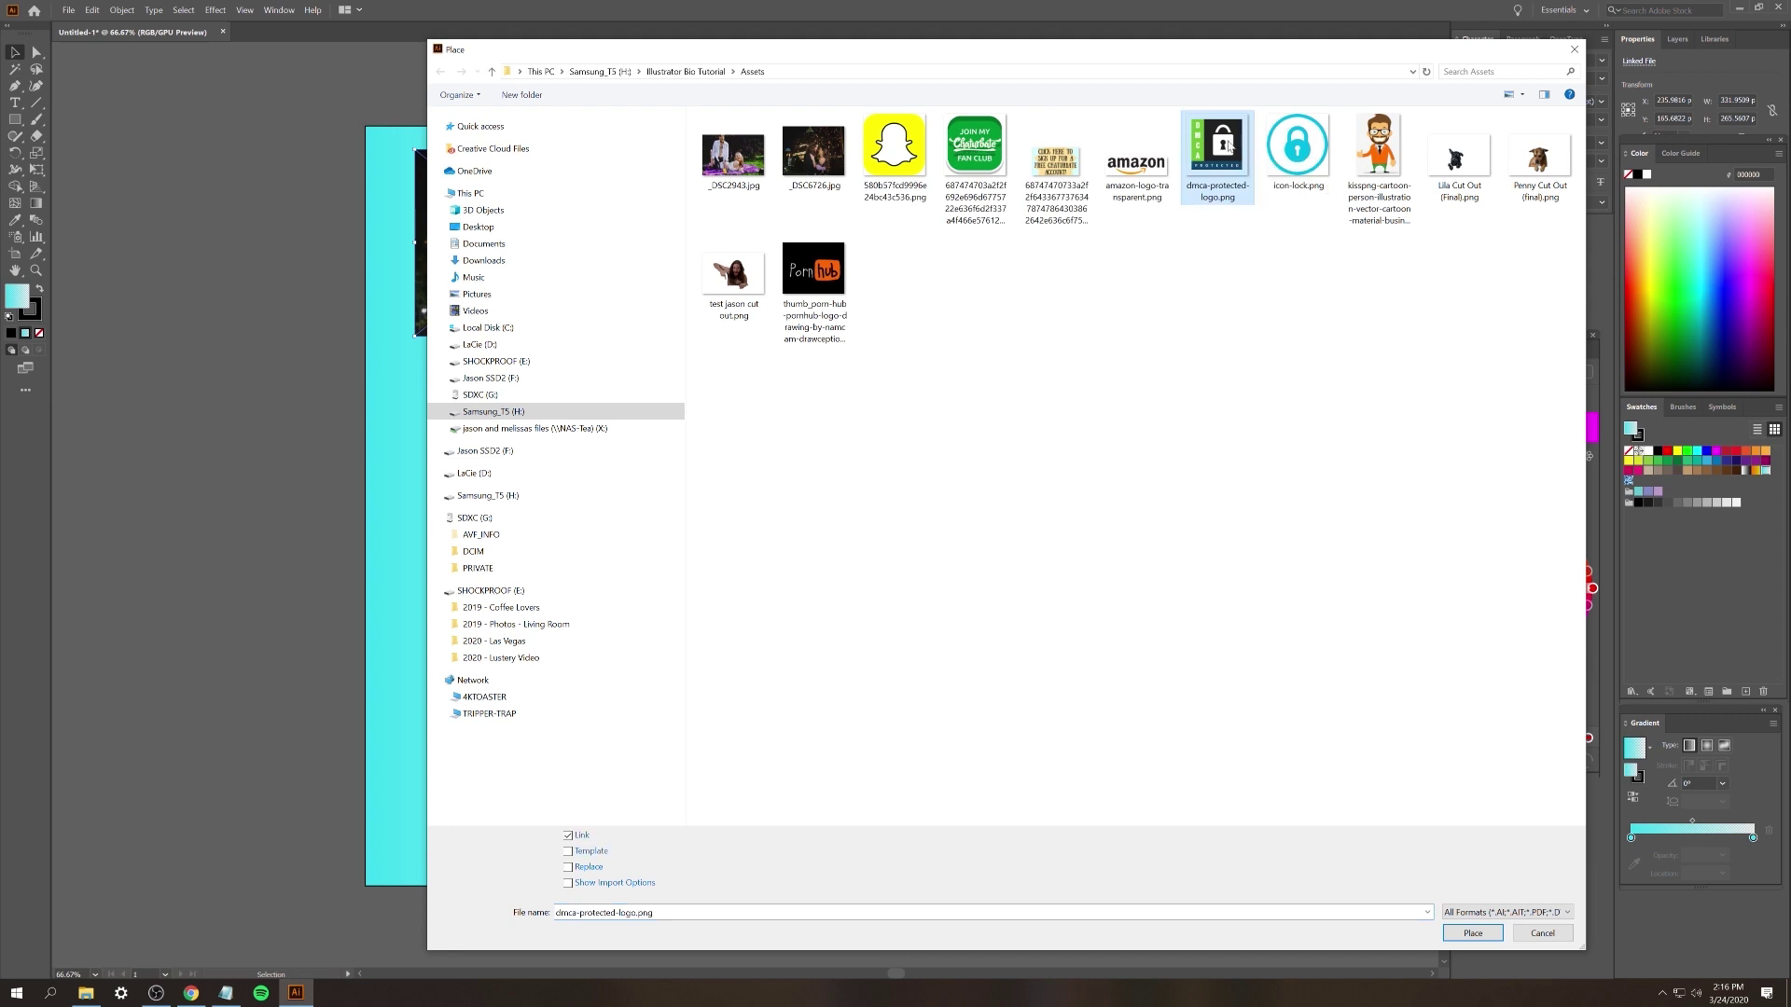
left_click(1473, 933)
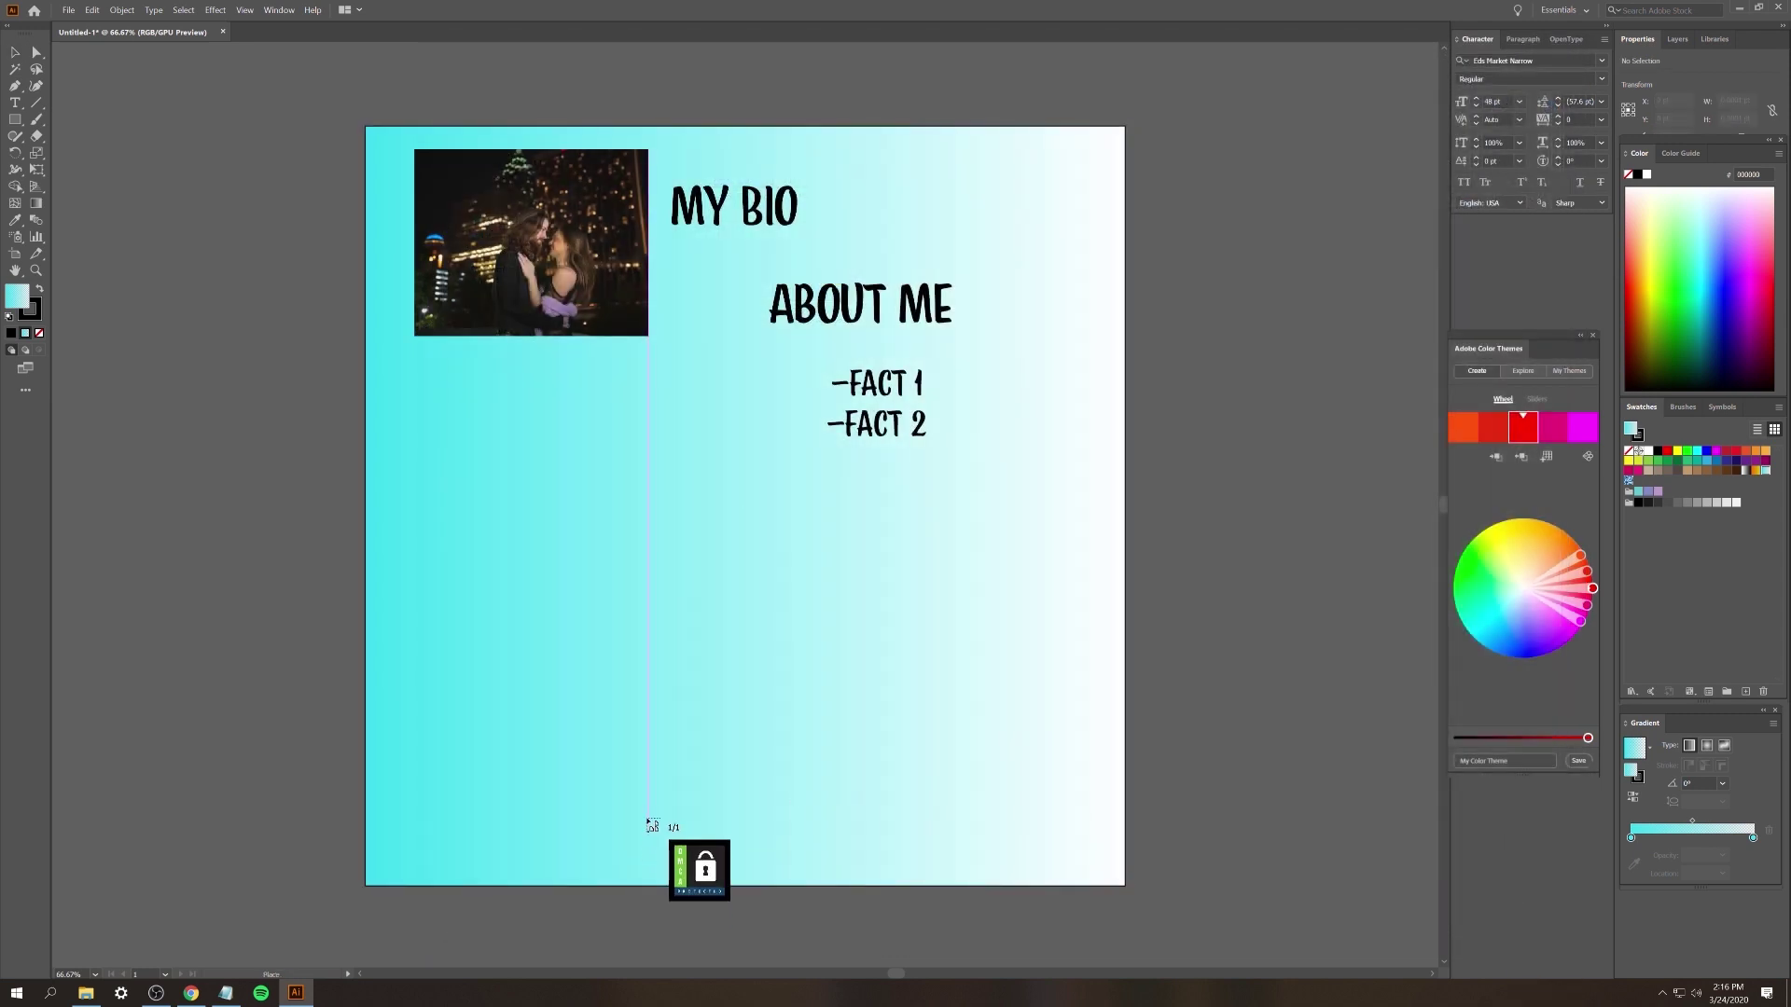
left_click(405, 766)
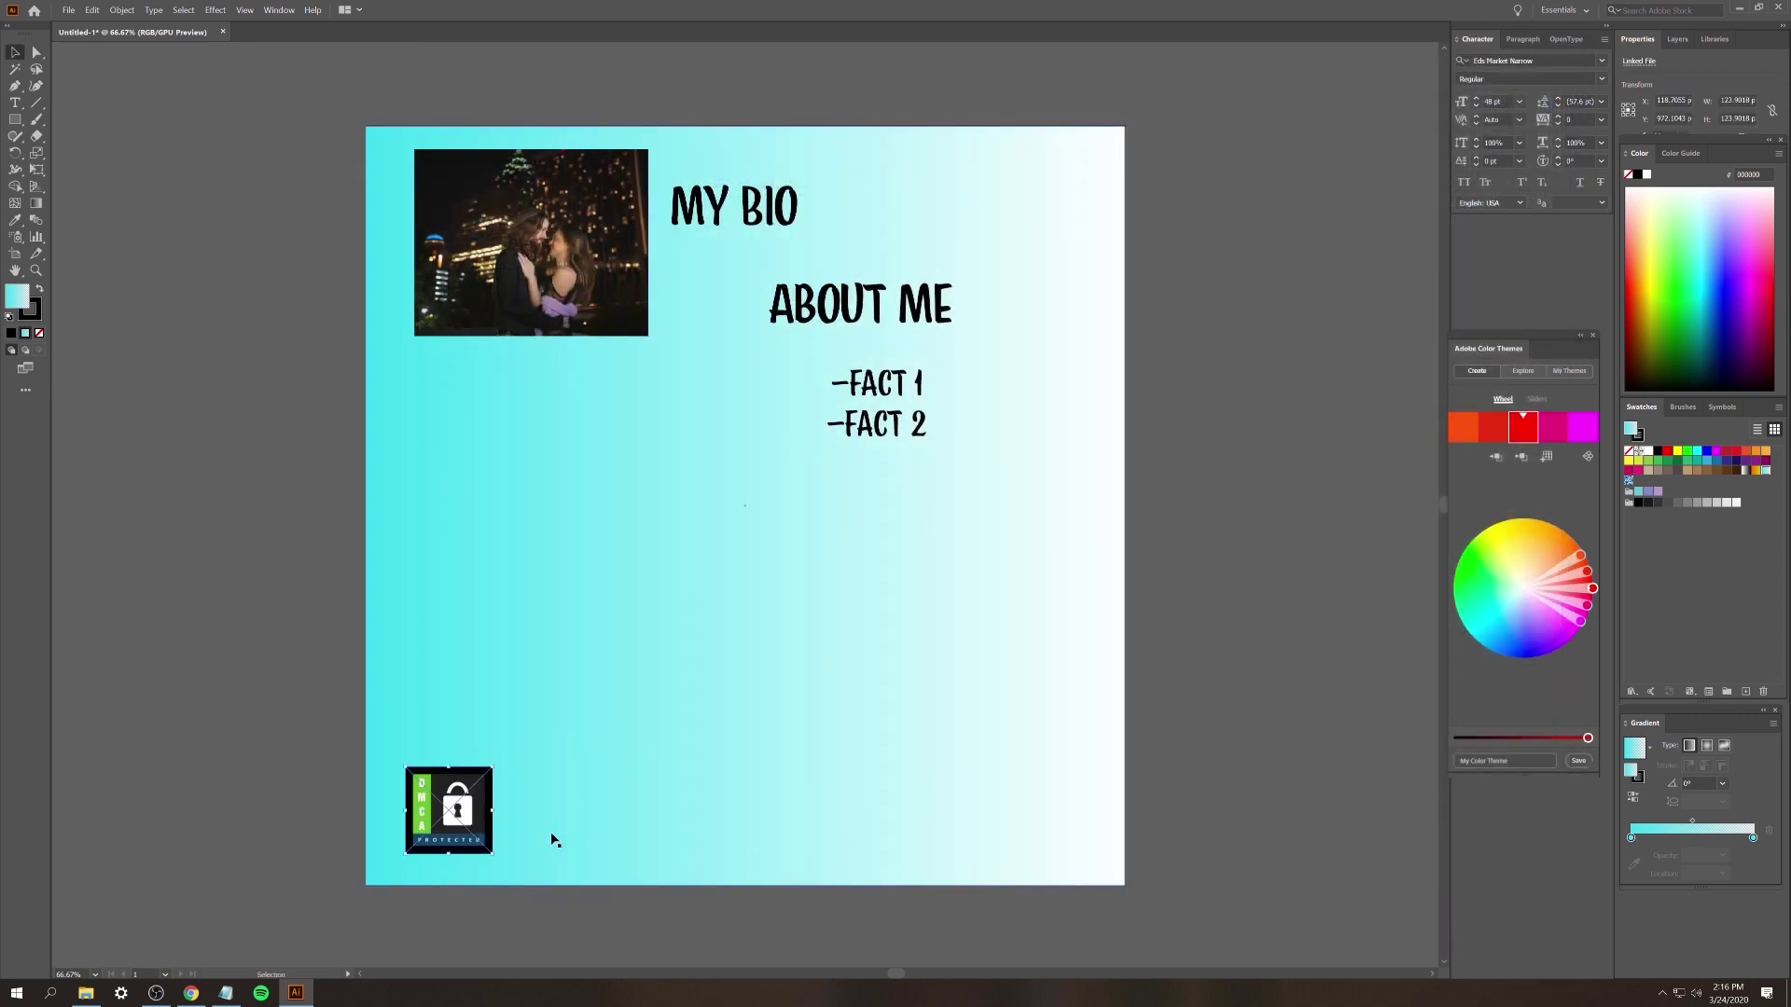
- Place the Snapchat logo image from the Assets folder at its original size, just below the artboard's centre
left_click(68, 9)
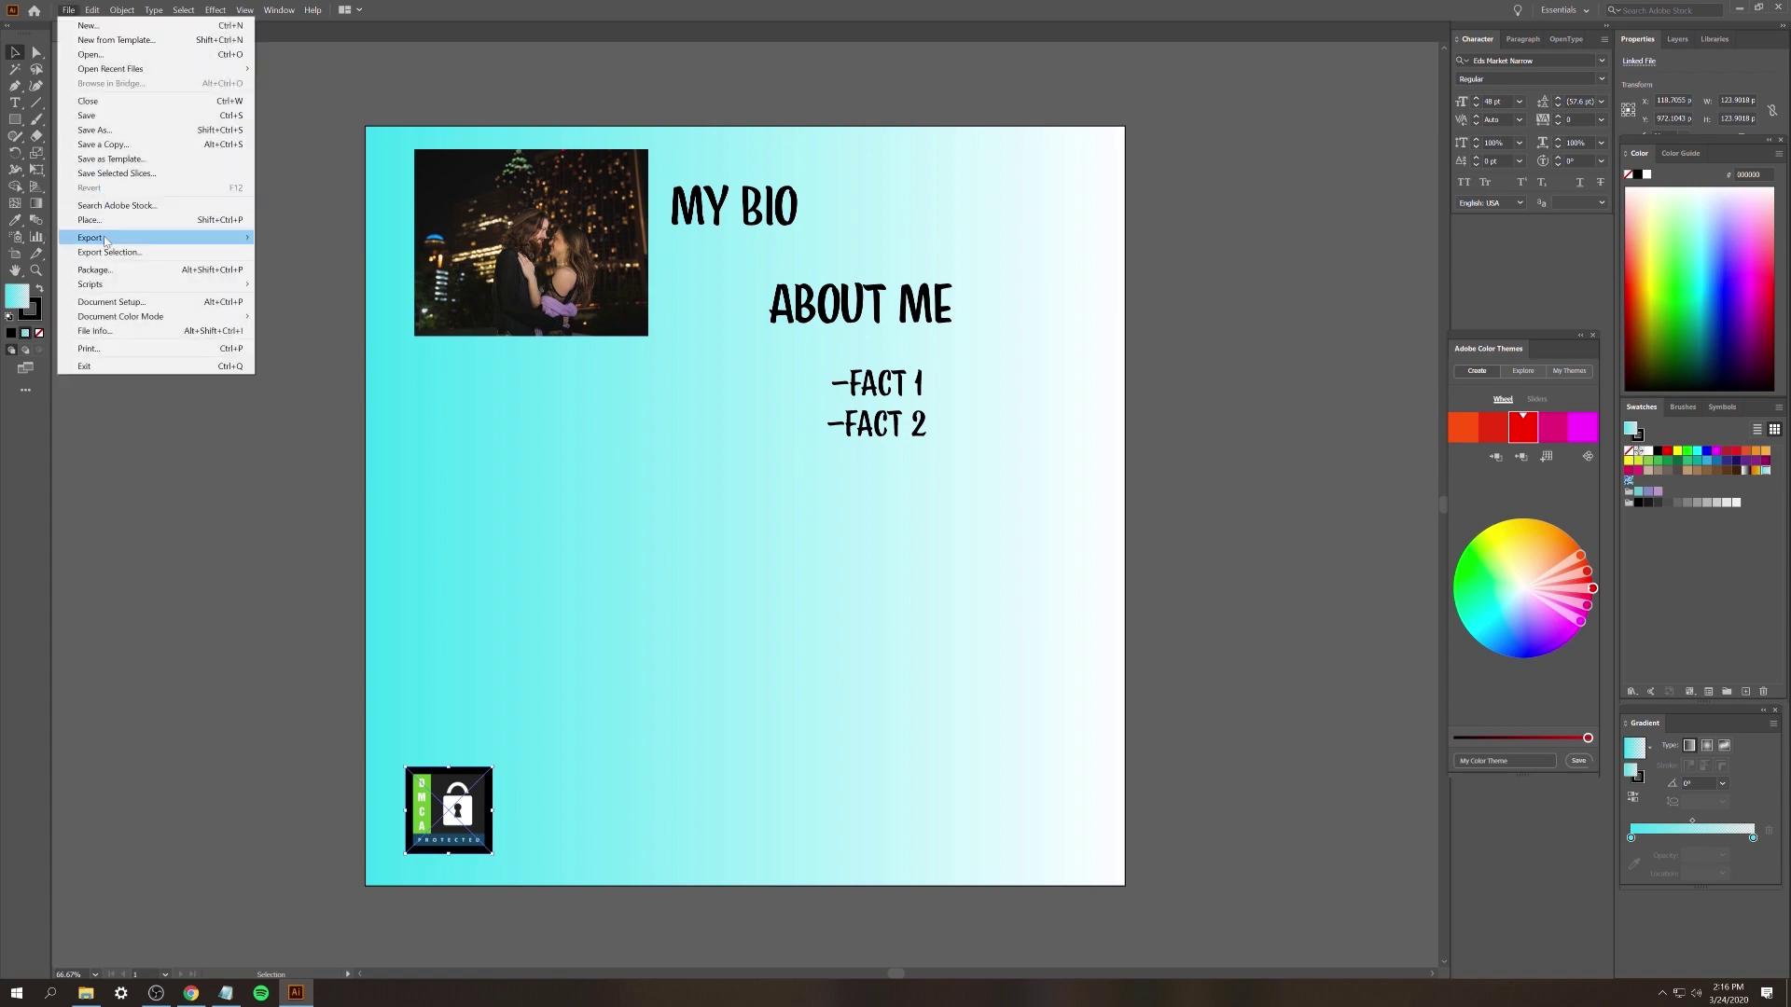
left_click(131, 218)
double_click(894, 149)
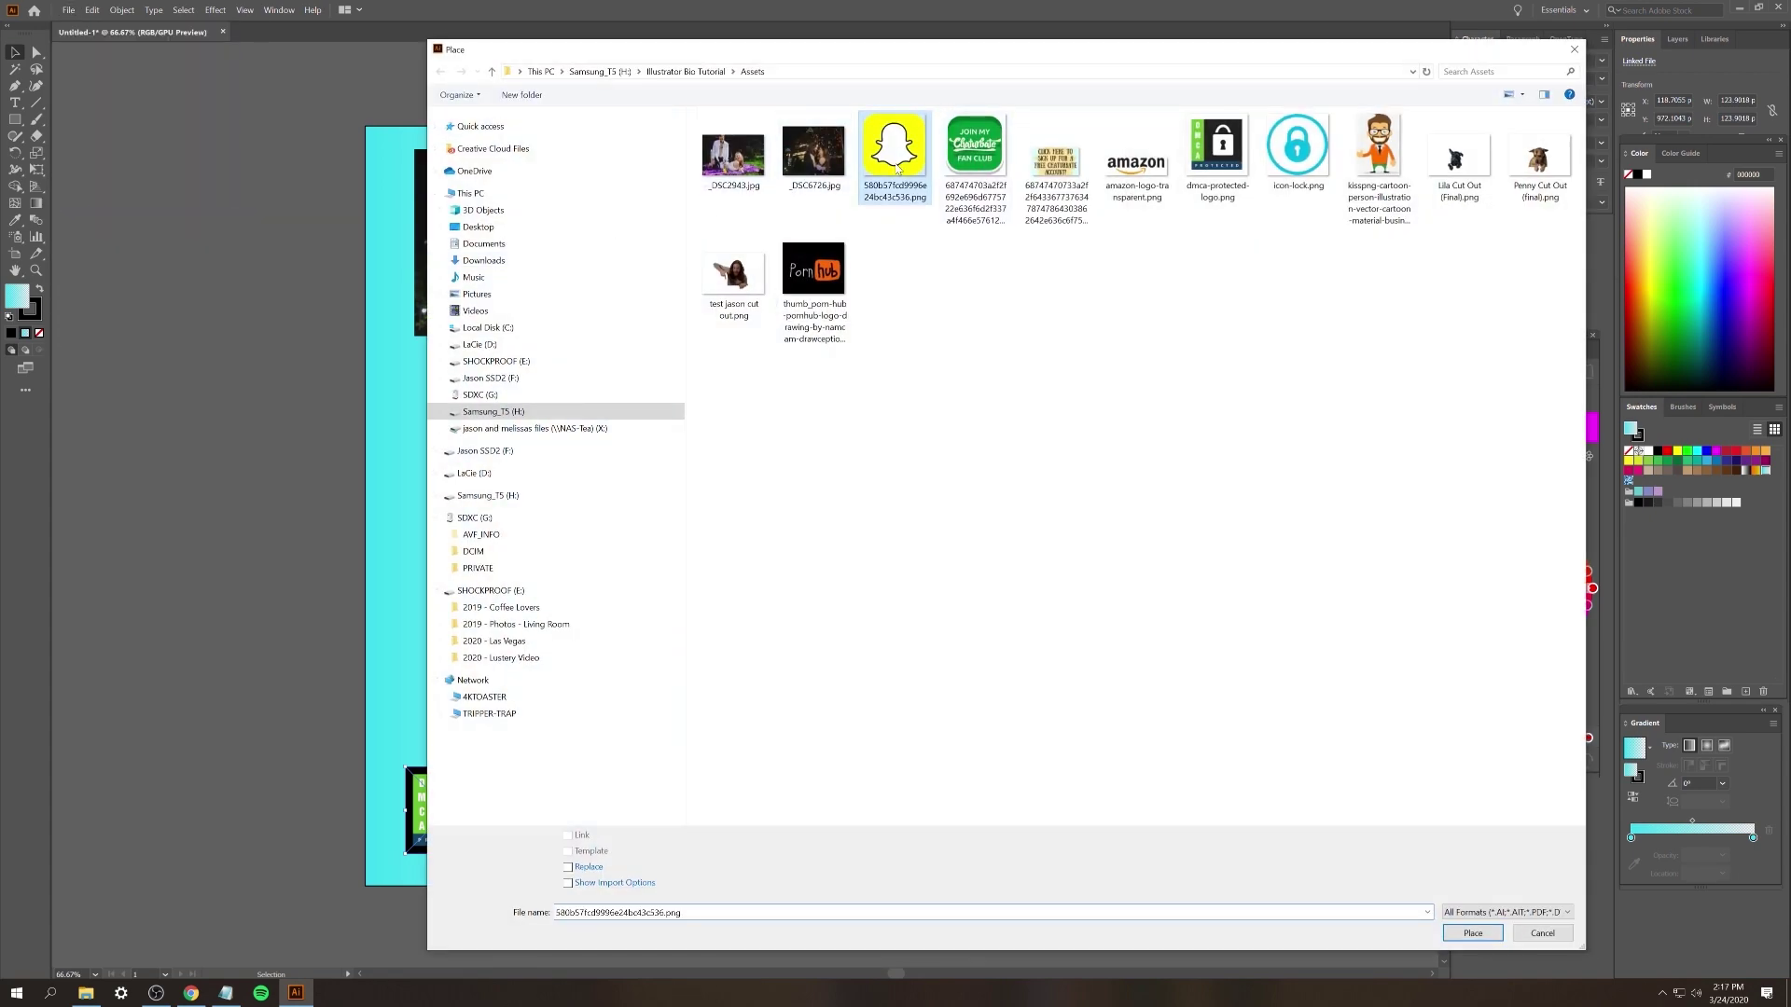
left_click(733, 565)
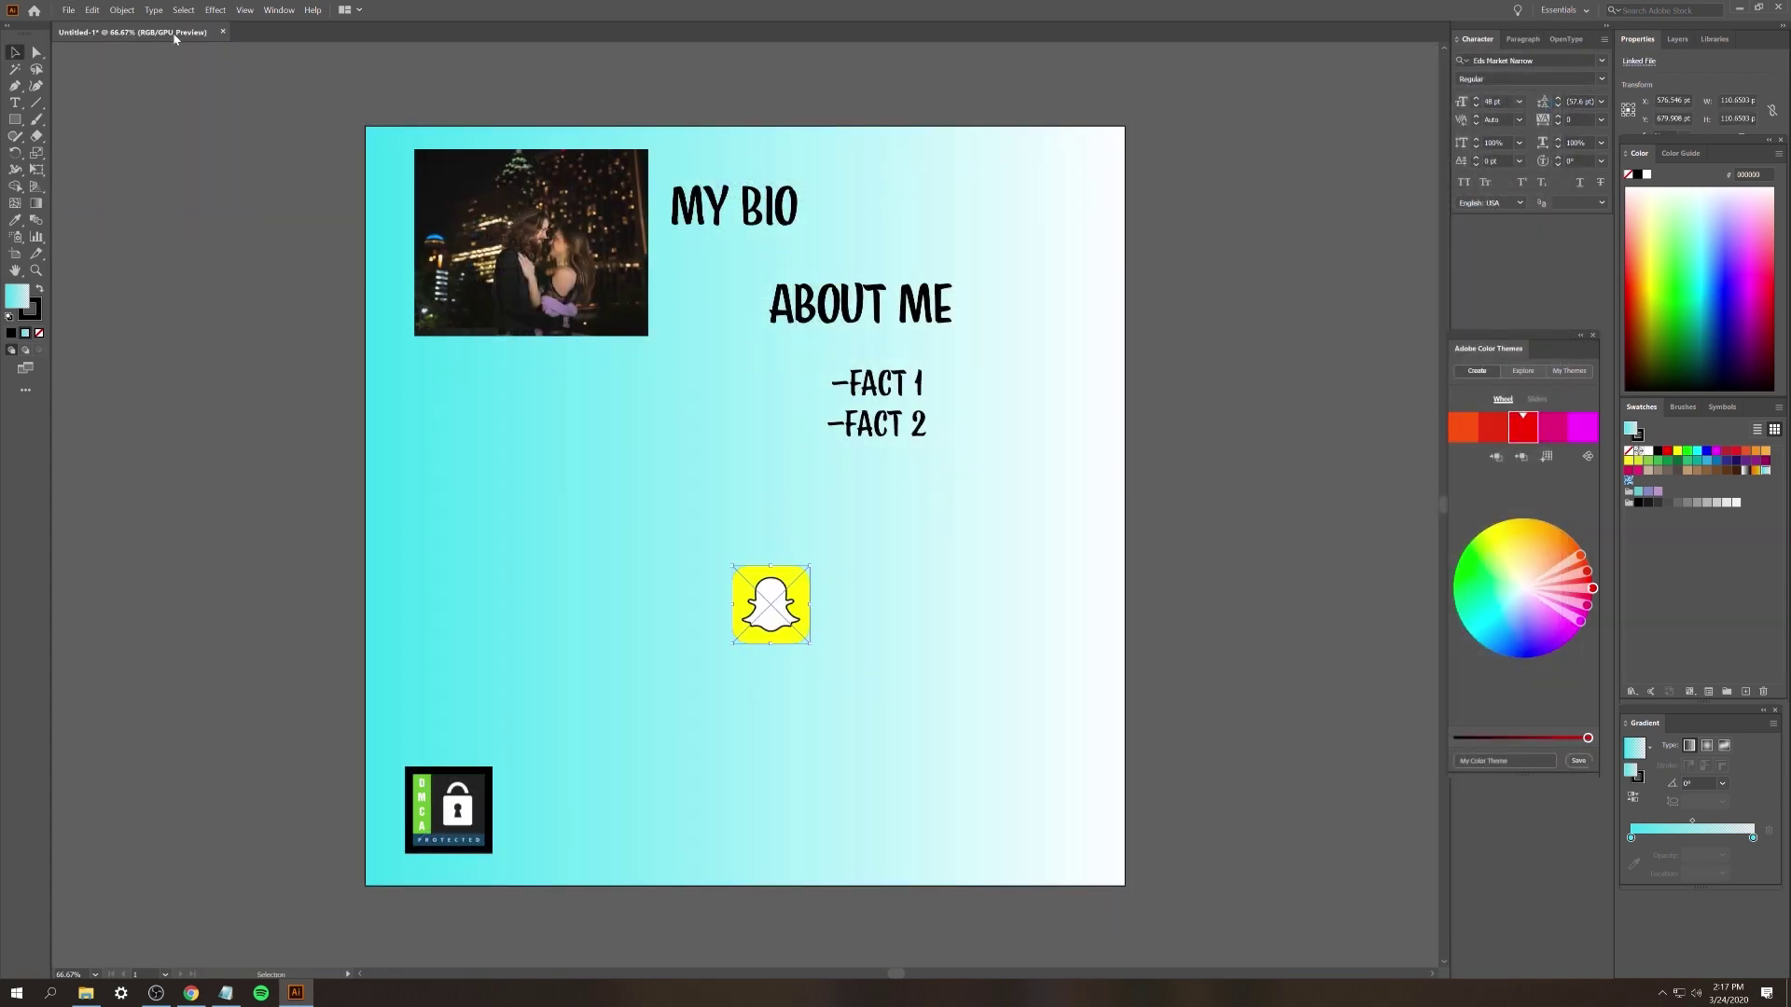
- Place the Pornhub logo image from the Assets folder at its original size, below the photo on the artboard's left side
left_click(68, 9)
left_click(102, 220)
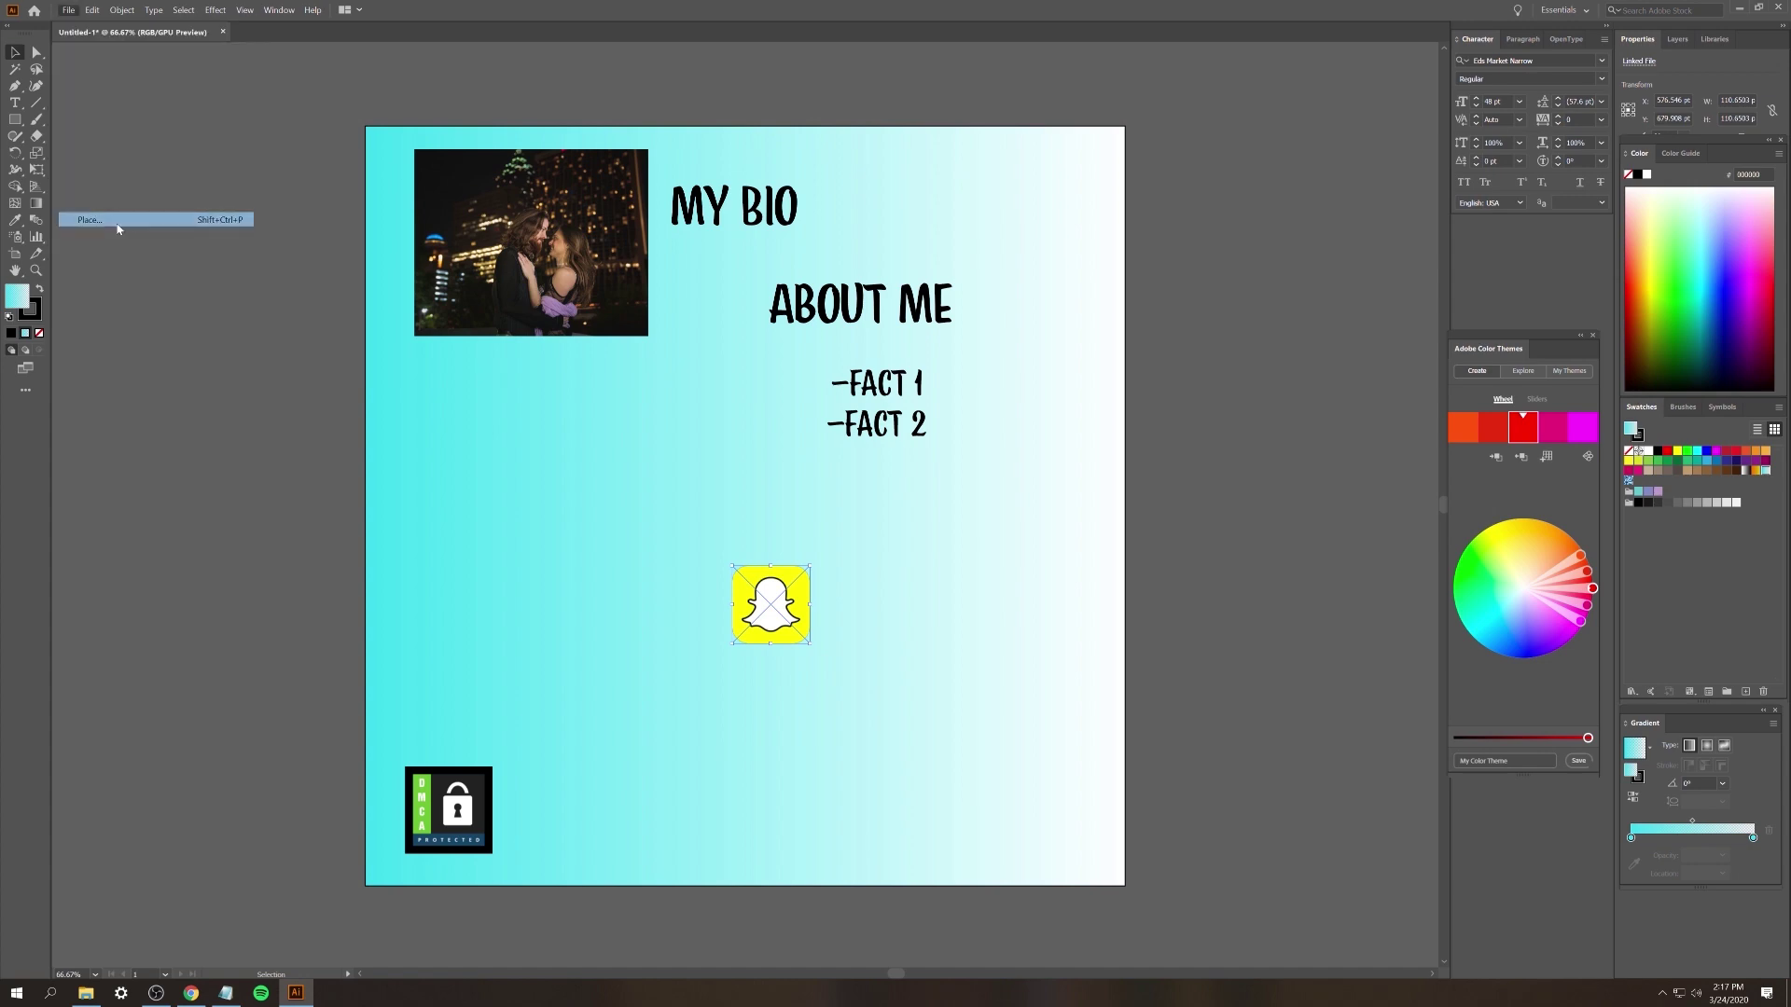
double_click(820, 276)
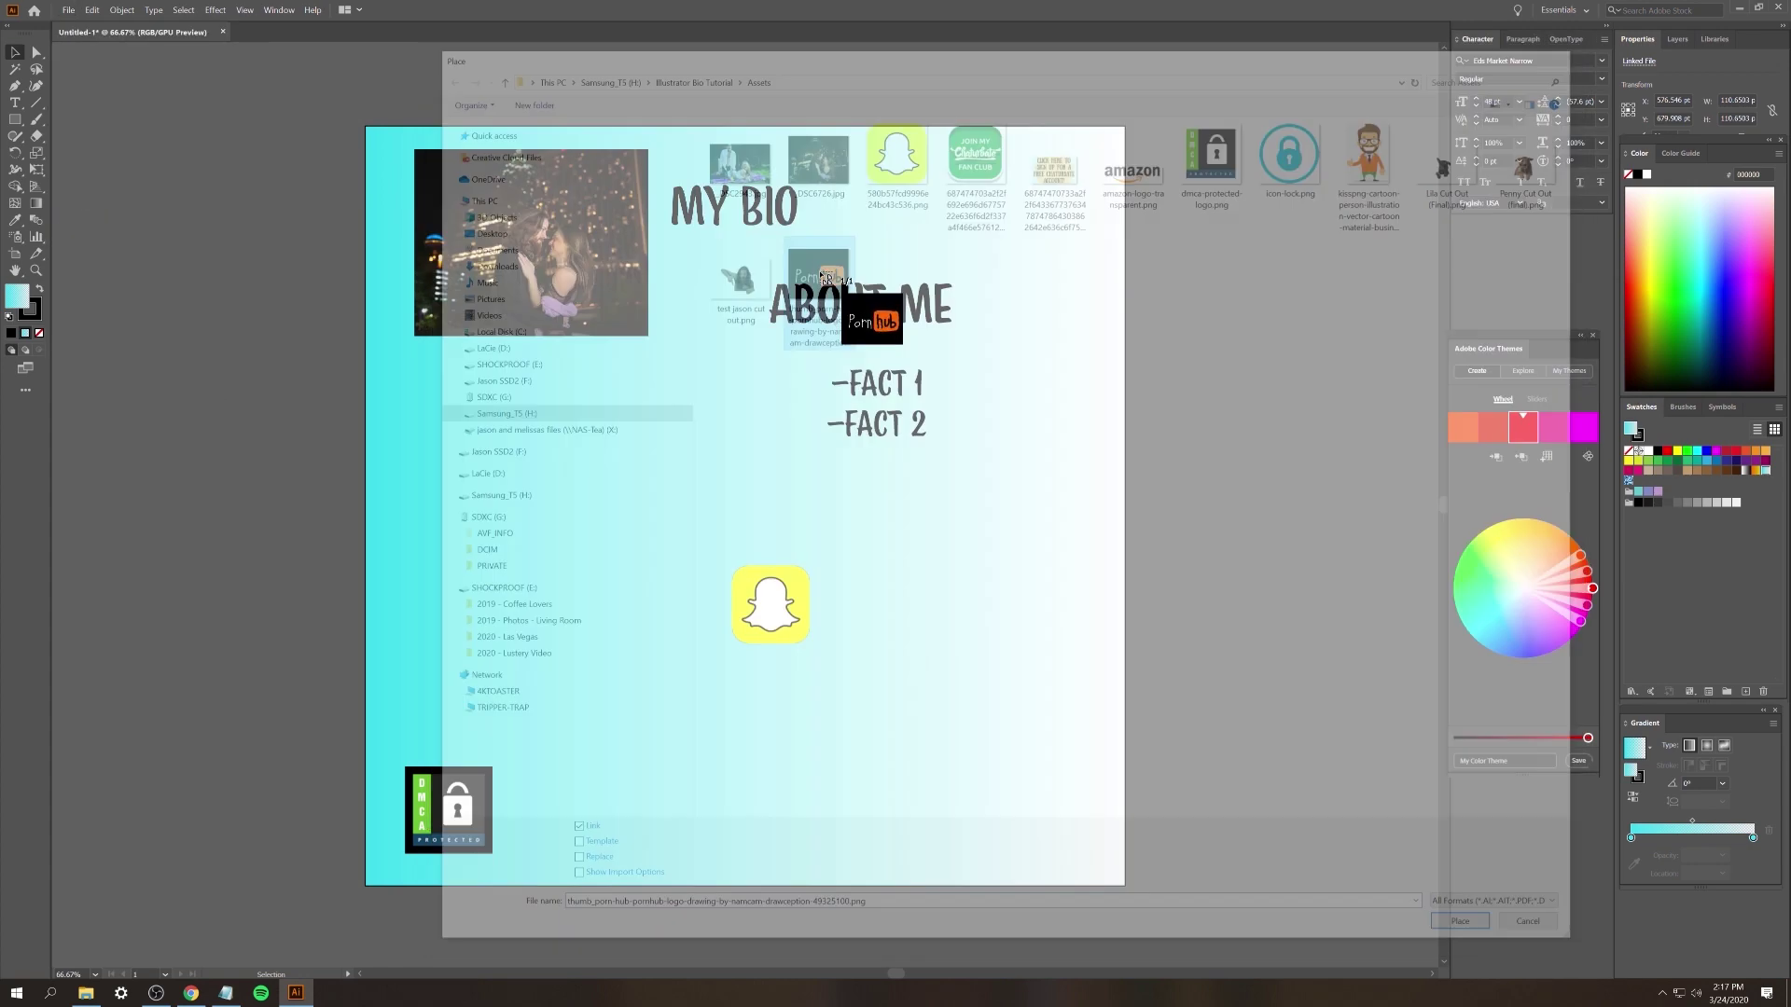
left_click(439, 390)
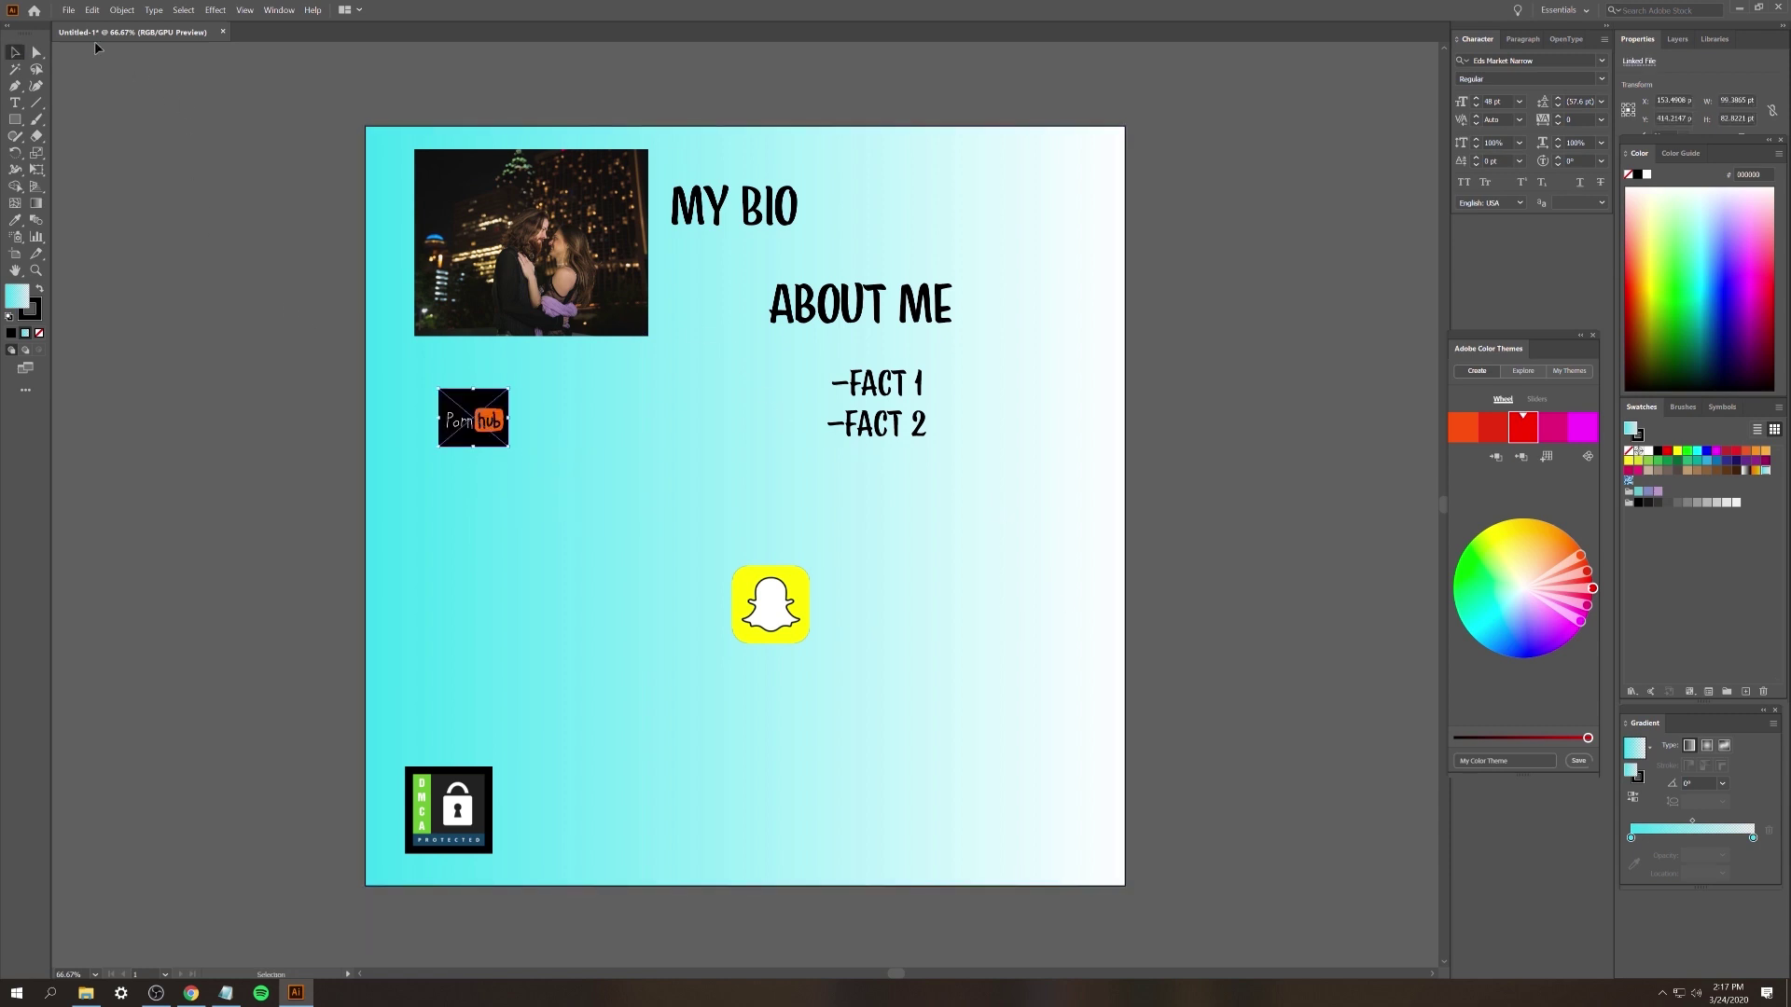
- Place amazon-logo-transparent.png at its original size below the Snapchat logo and deselect it
left_click(68, 11)
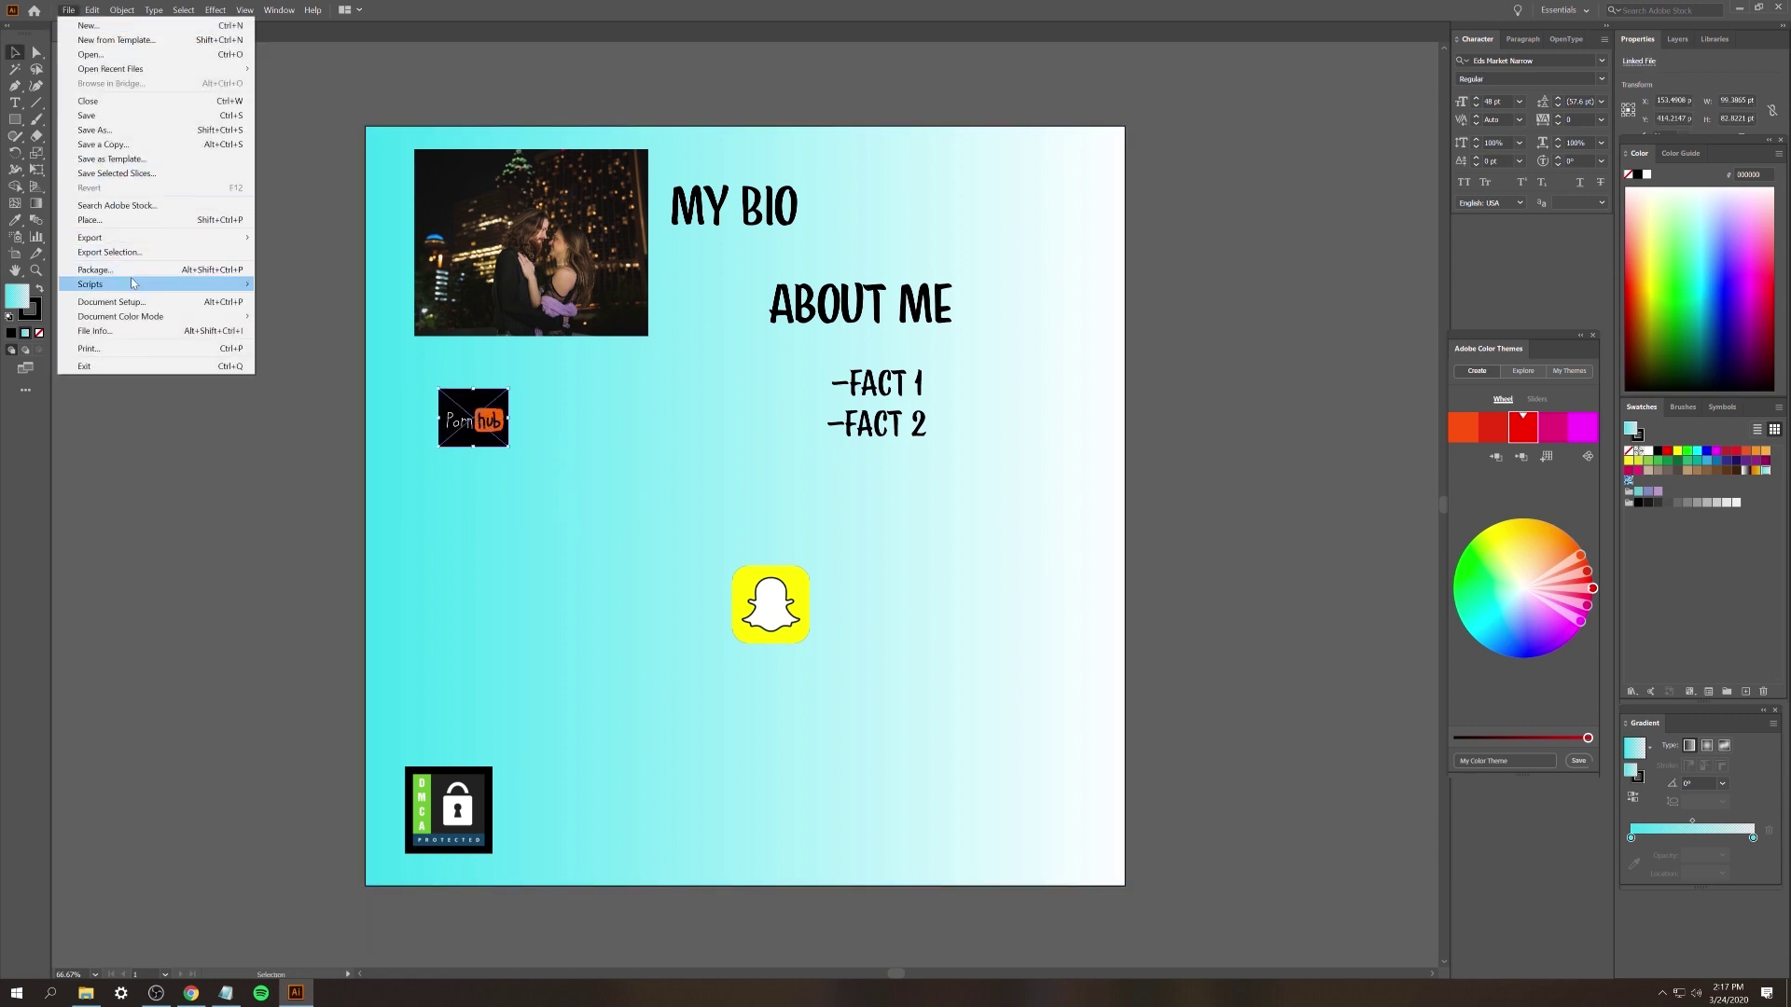
left_click(133, 221)
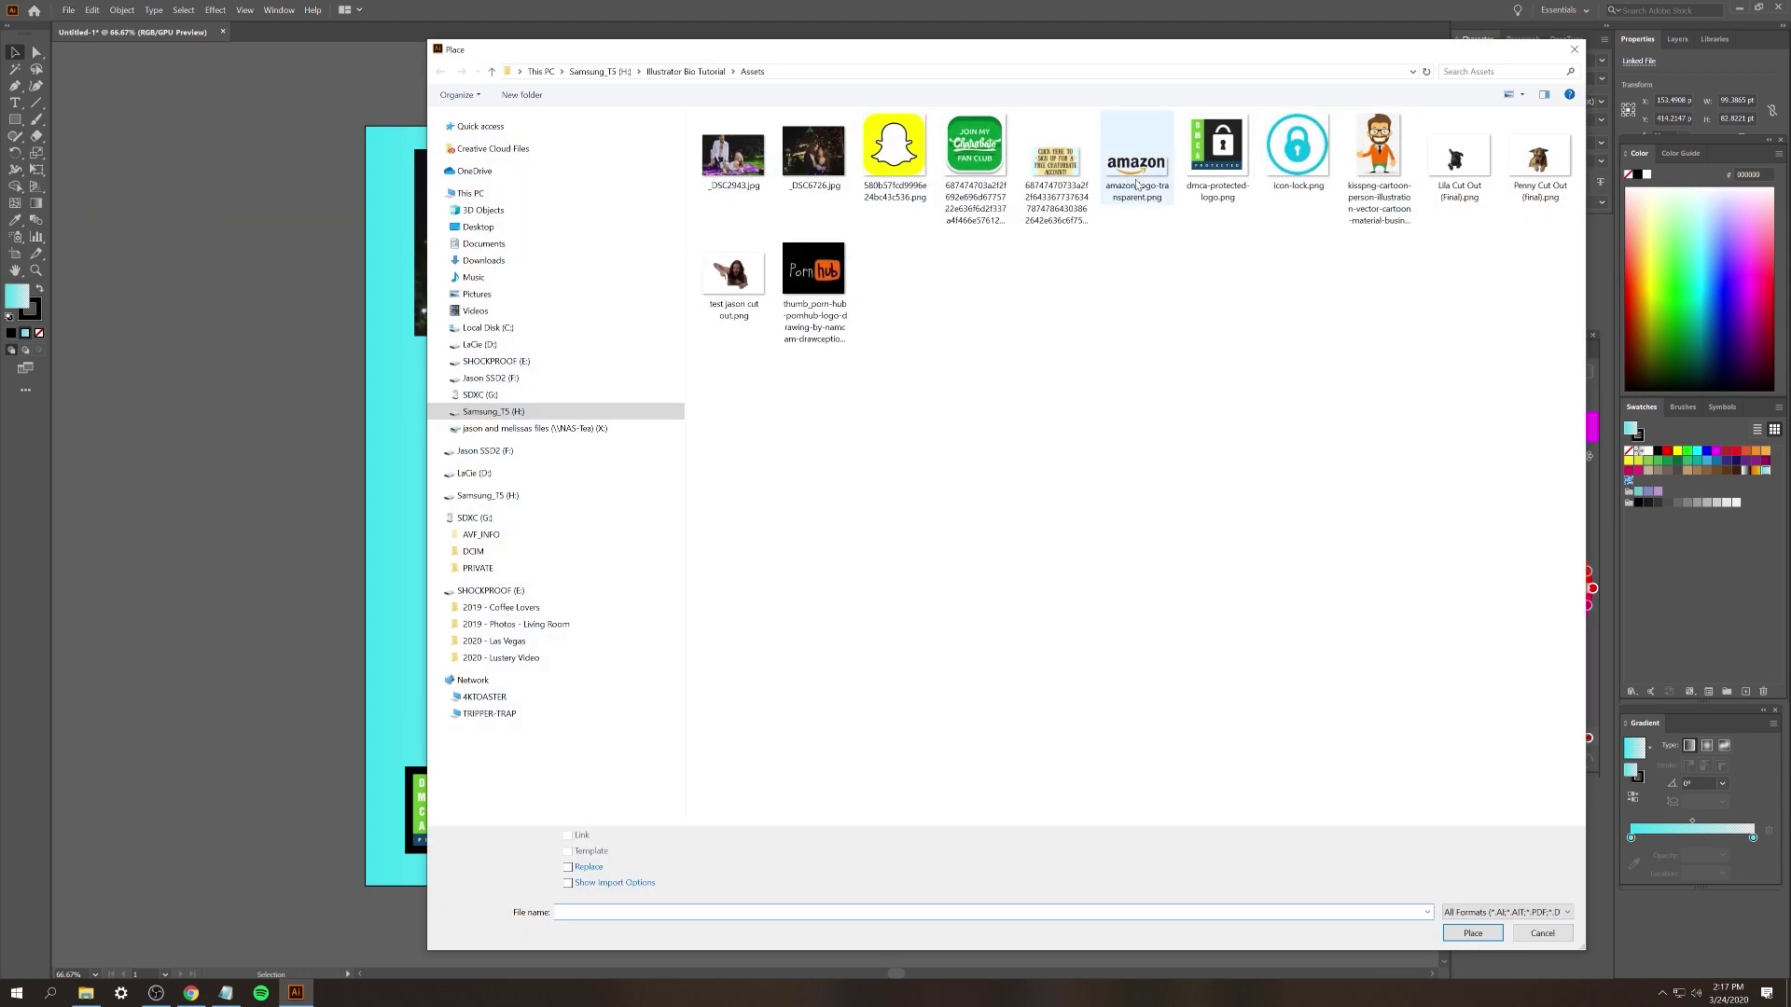
left_click(1136, 184)
double_click(1136, 184)
left_click(716, 748)
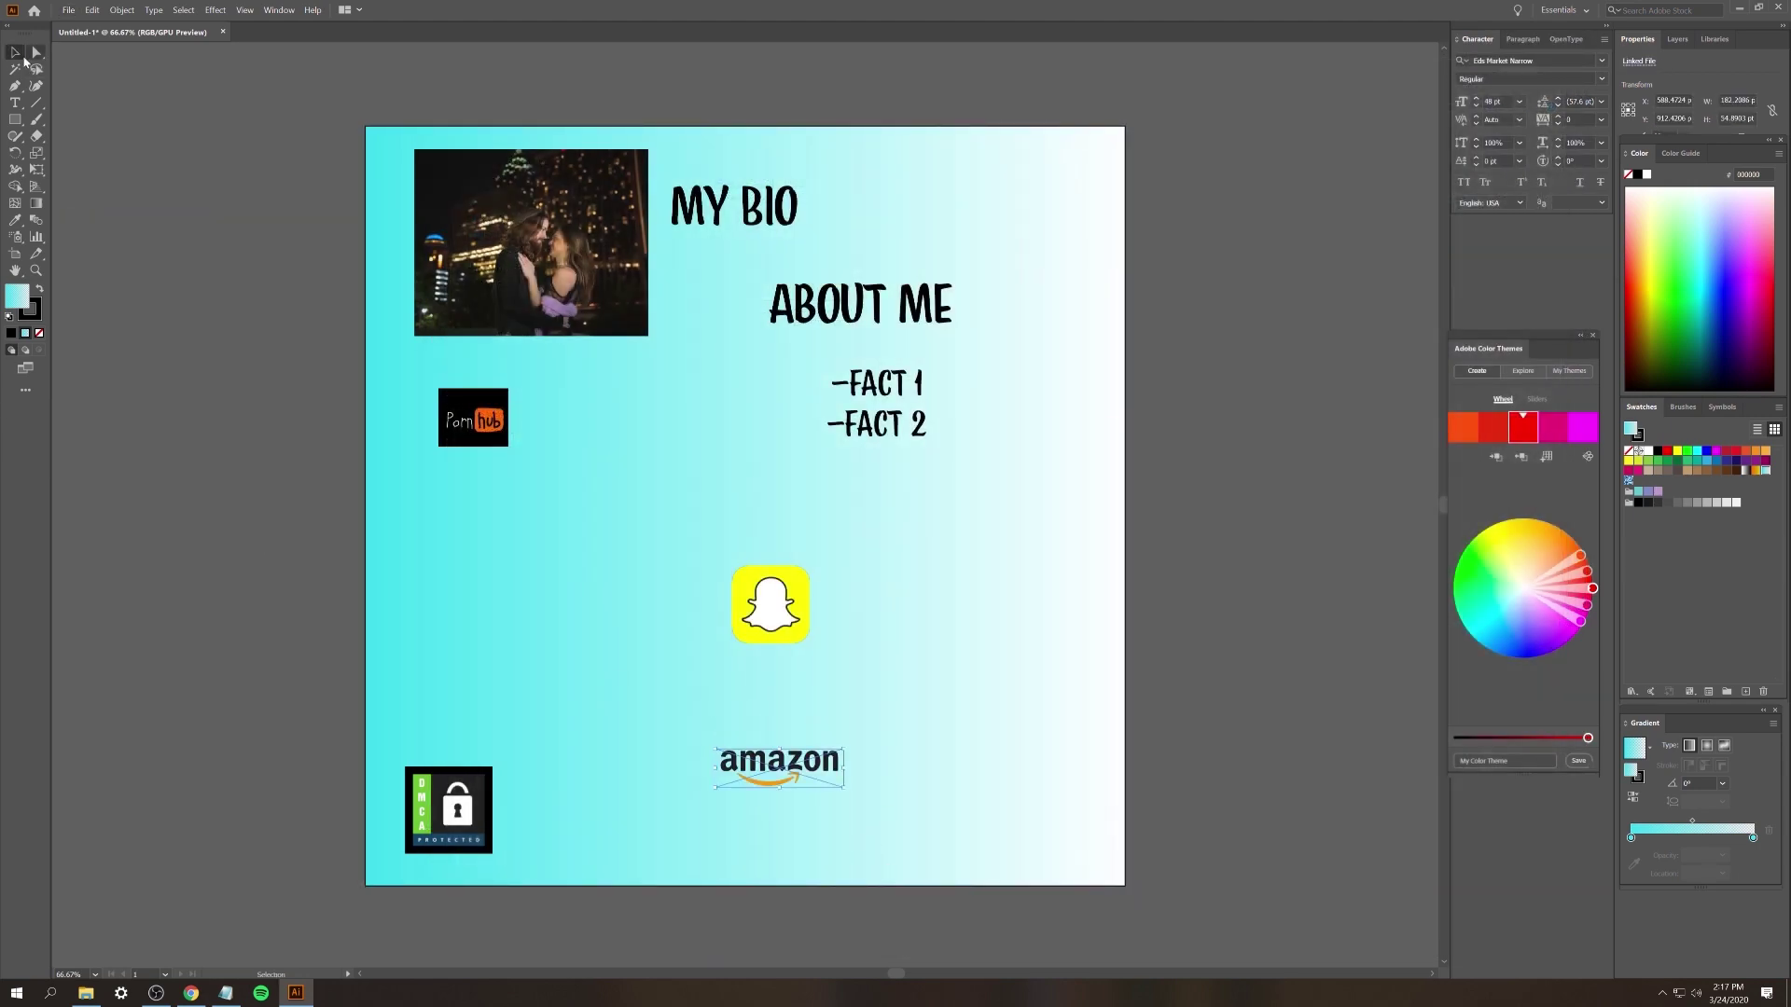
left_click(307, 517)
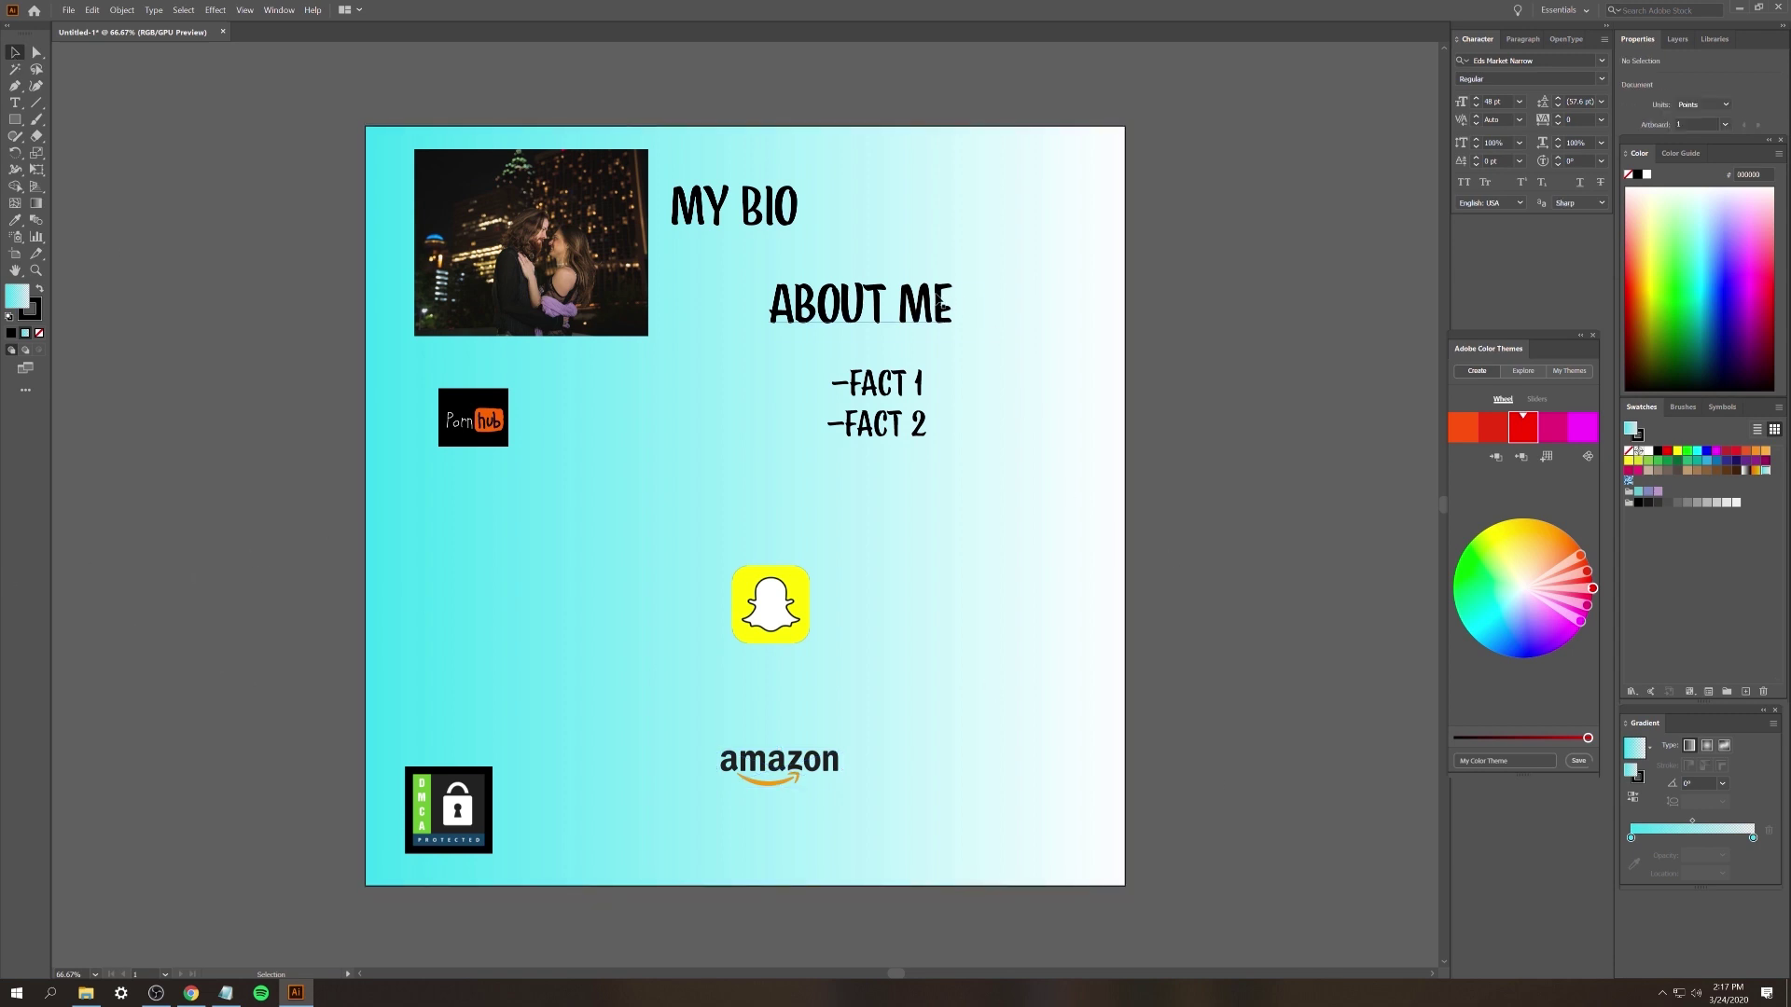
- Shift the MY BIO title, ABOUT ME heading and facts slightly right, and move the Snapchat logo beneath the Pornhub logo
left_click_drag(942, 308, 985, 318)
left_click_drag(883, 394, 945, 391)
left_click(1207, 320)
left_click_drag(750, 228, 794, 233)
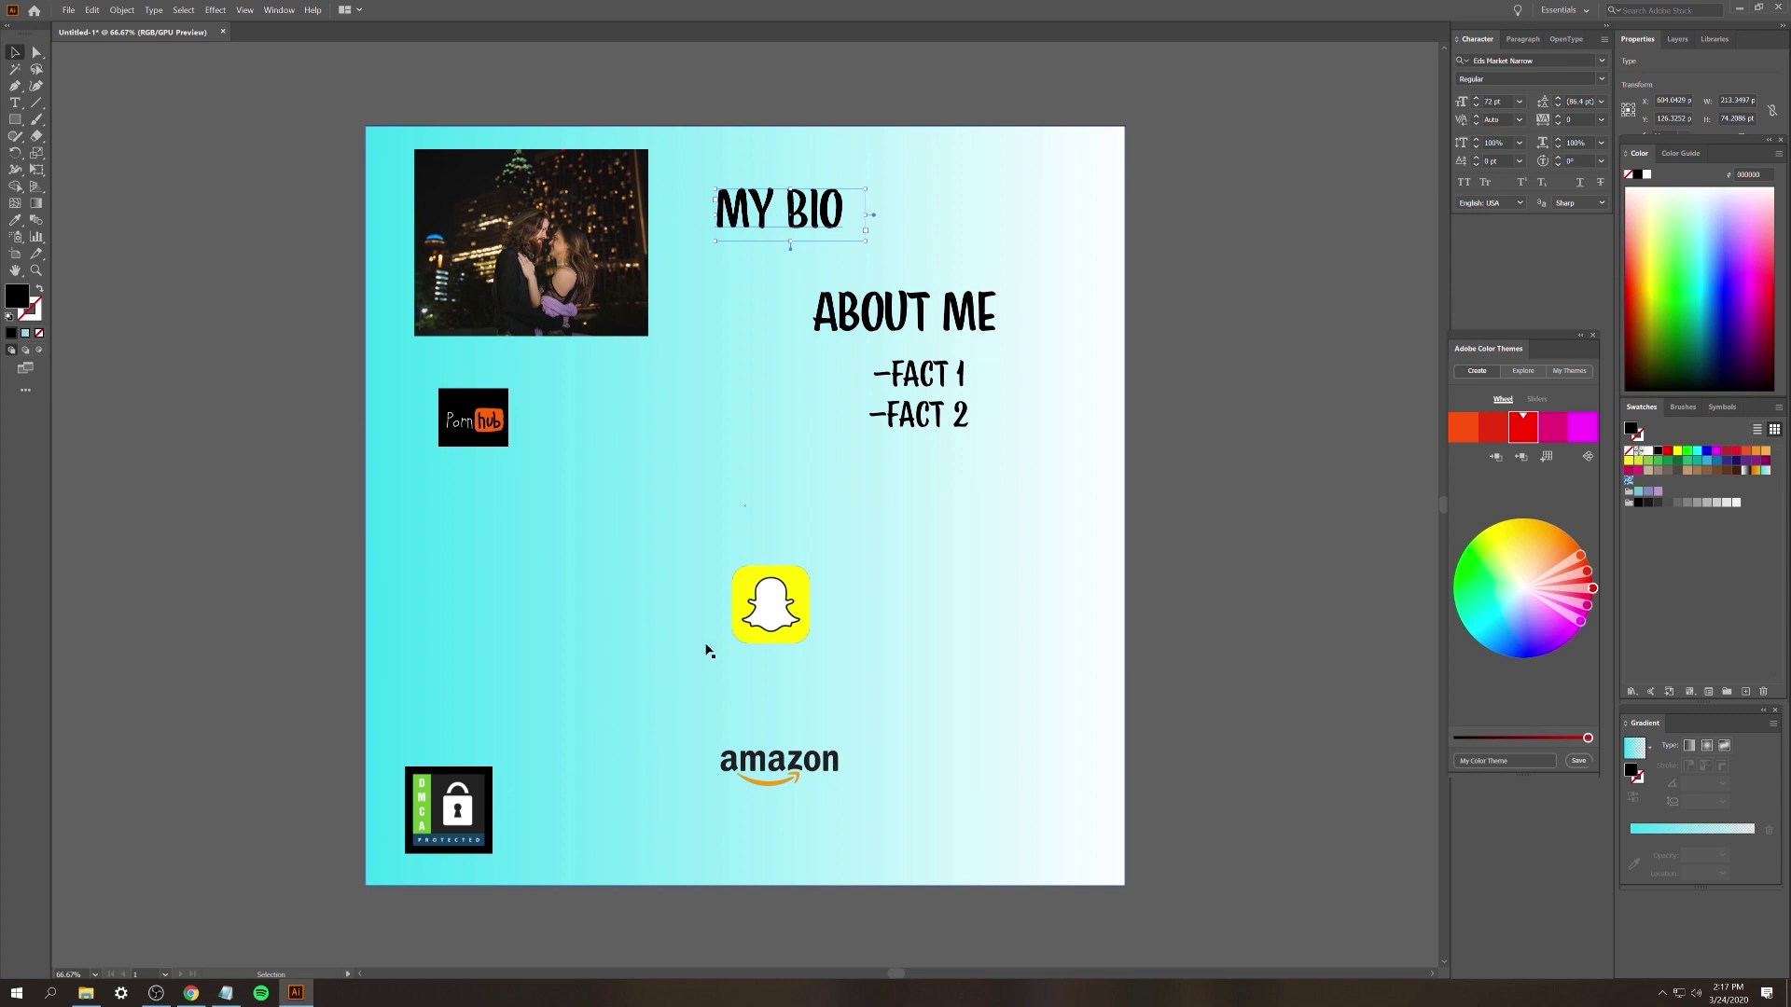
left_click_drag(750, 599, 462, 558)
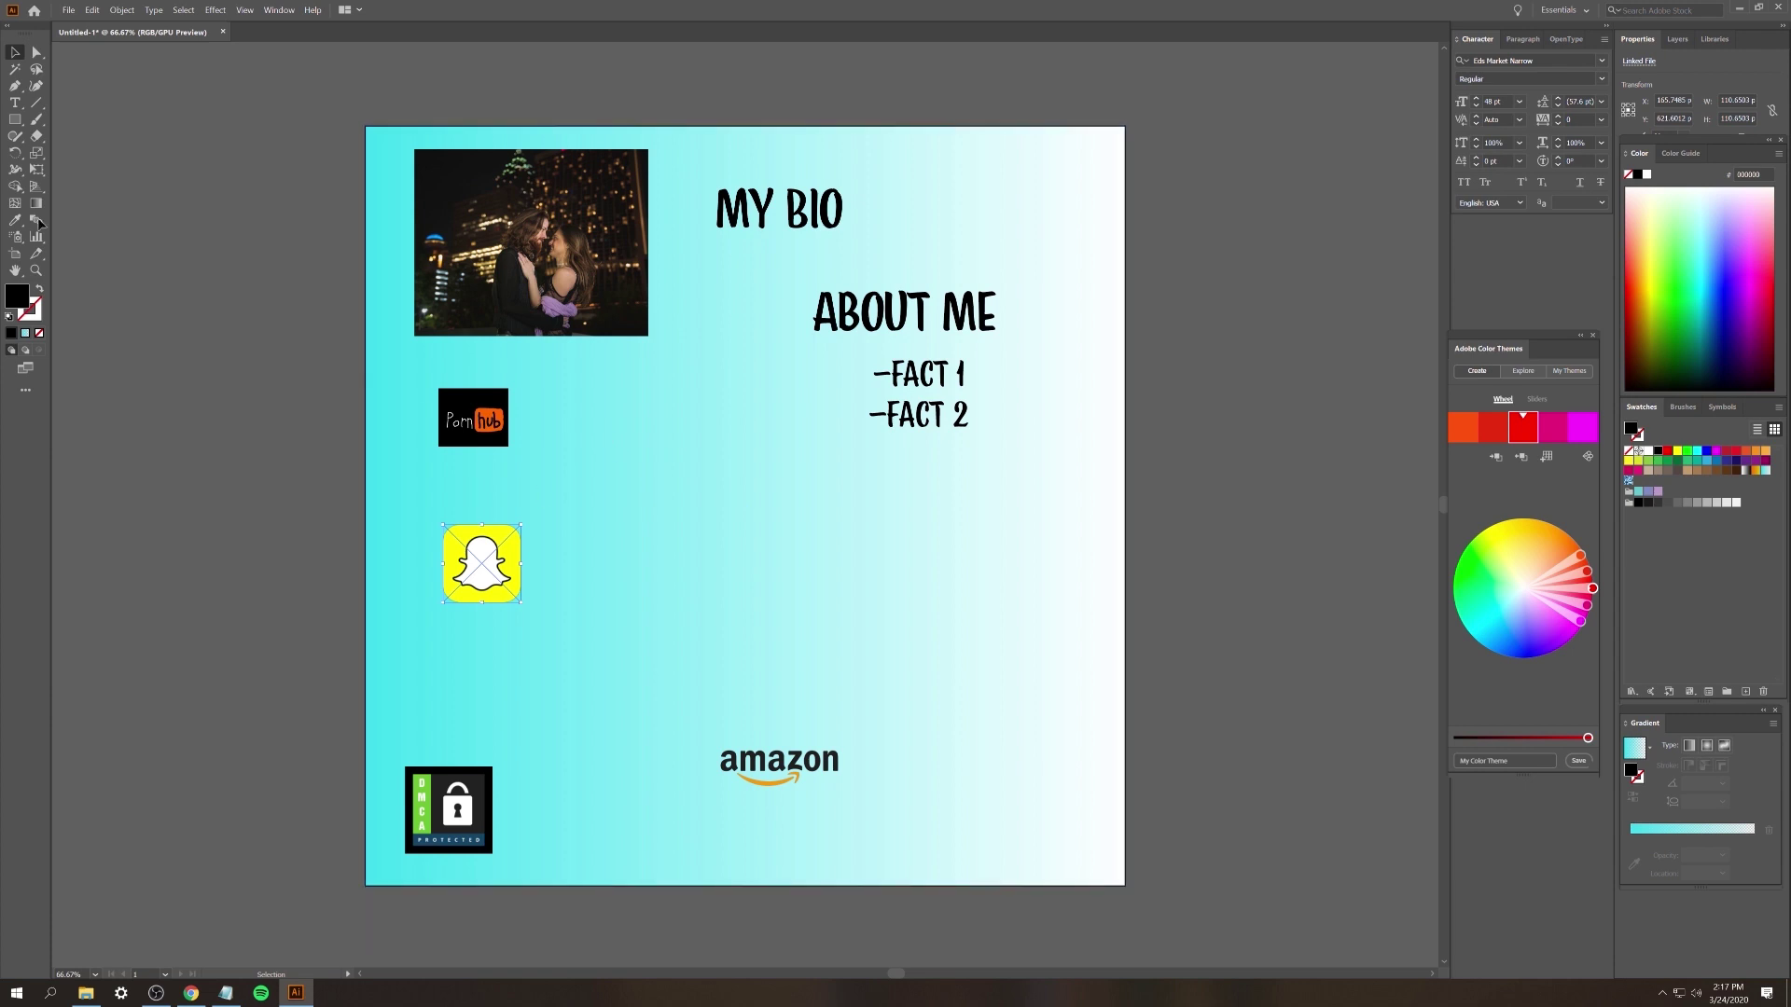
- Draw a black rectangle about 418 × 296 pt that covers the photo with a margin on all sides
left_click(15, 119)
left_click_drag(385, 146, 678, 354)
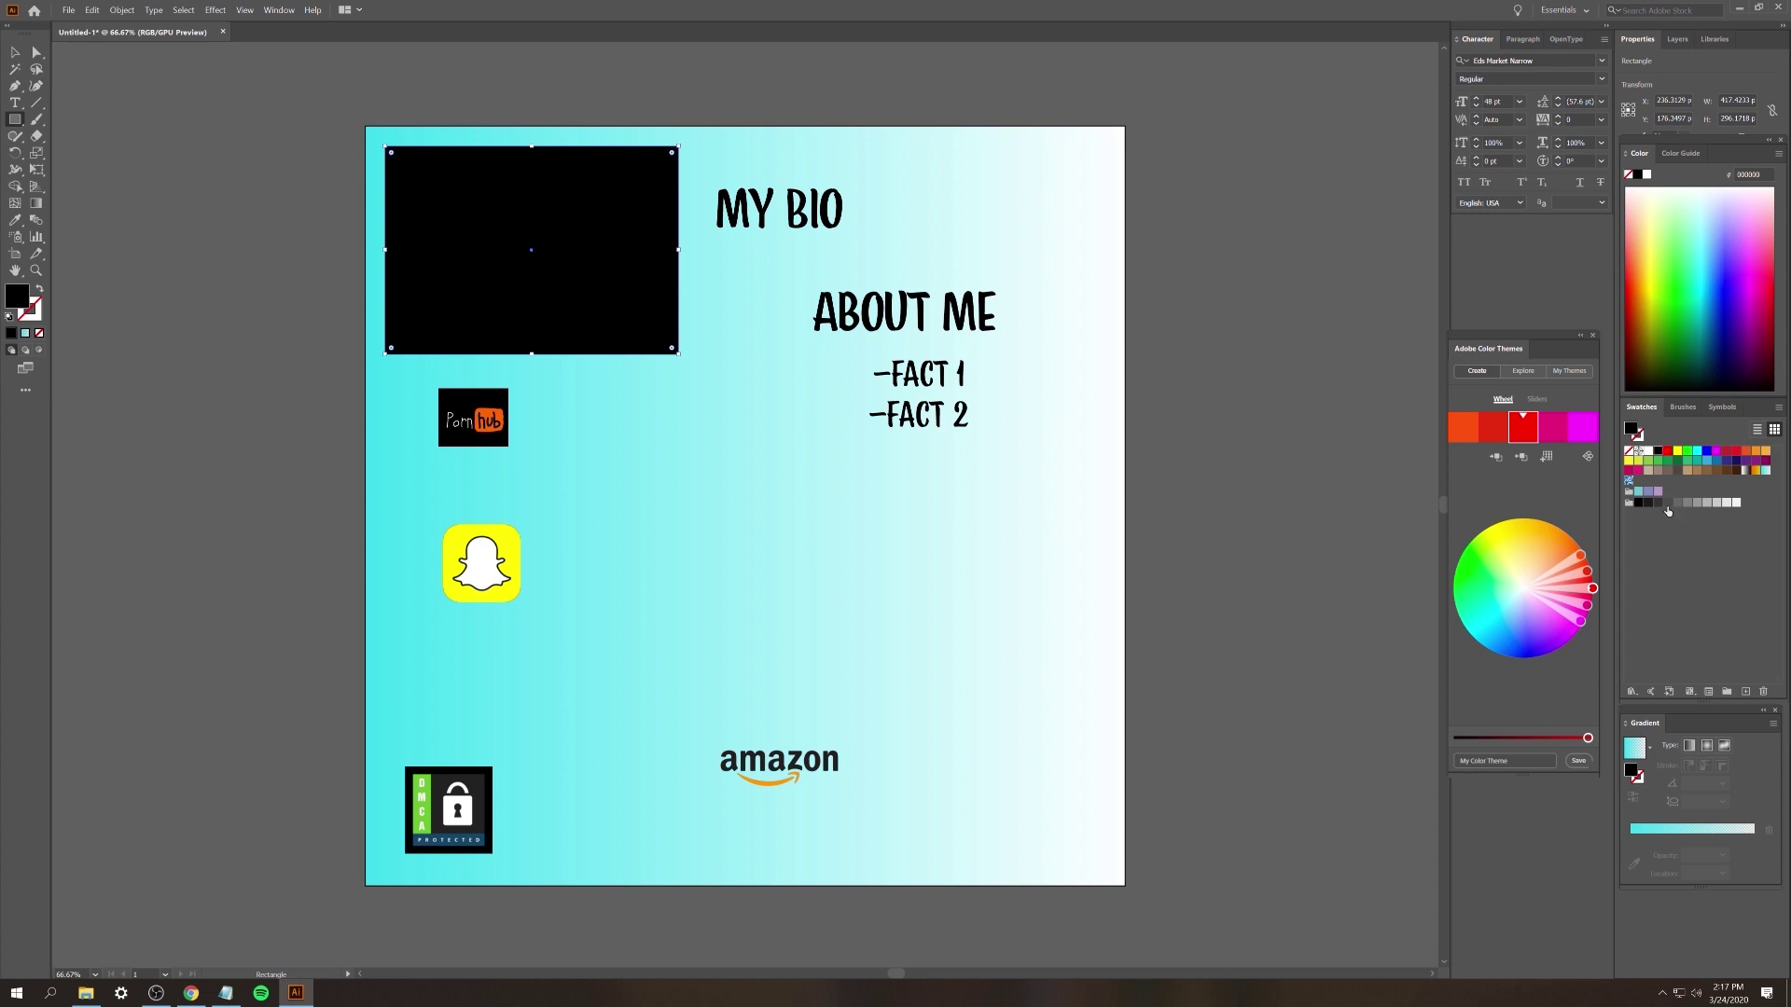
left_click(1644, 513)
- Send the black rectangle backward behind the photo and nudge the photo down to centre it within the frame
key("v")
right_click(566, 240)
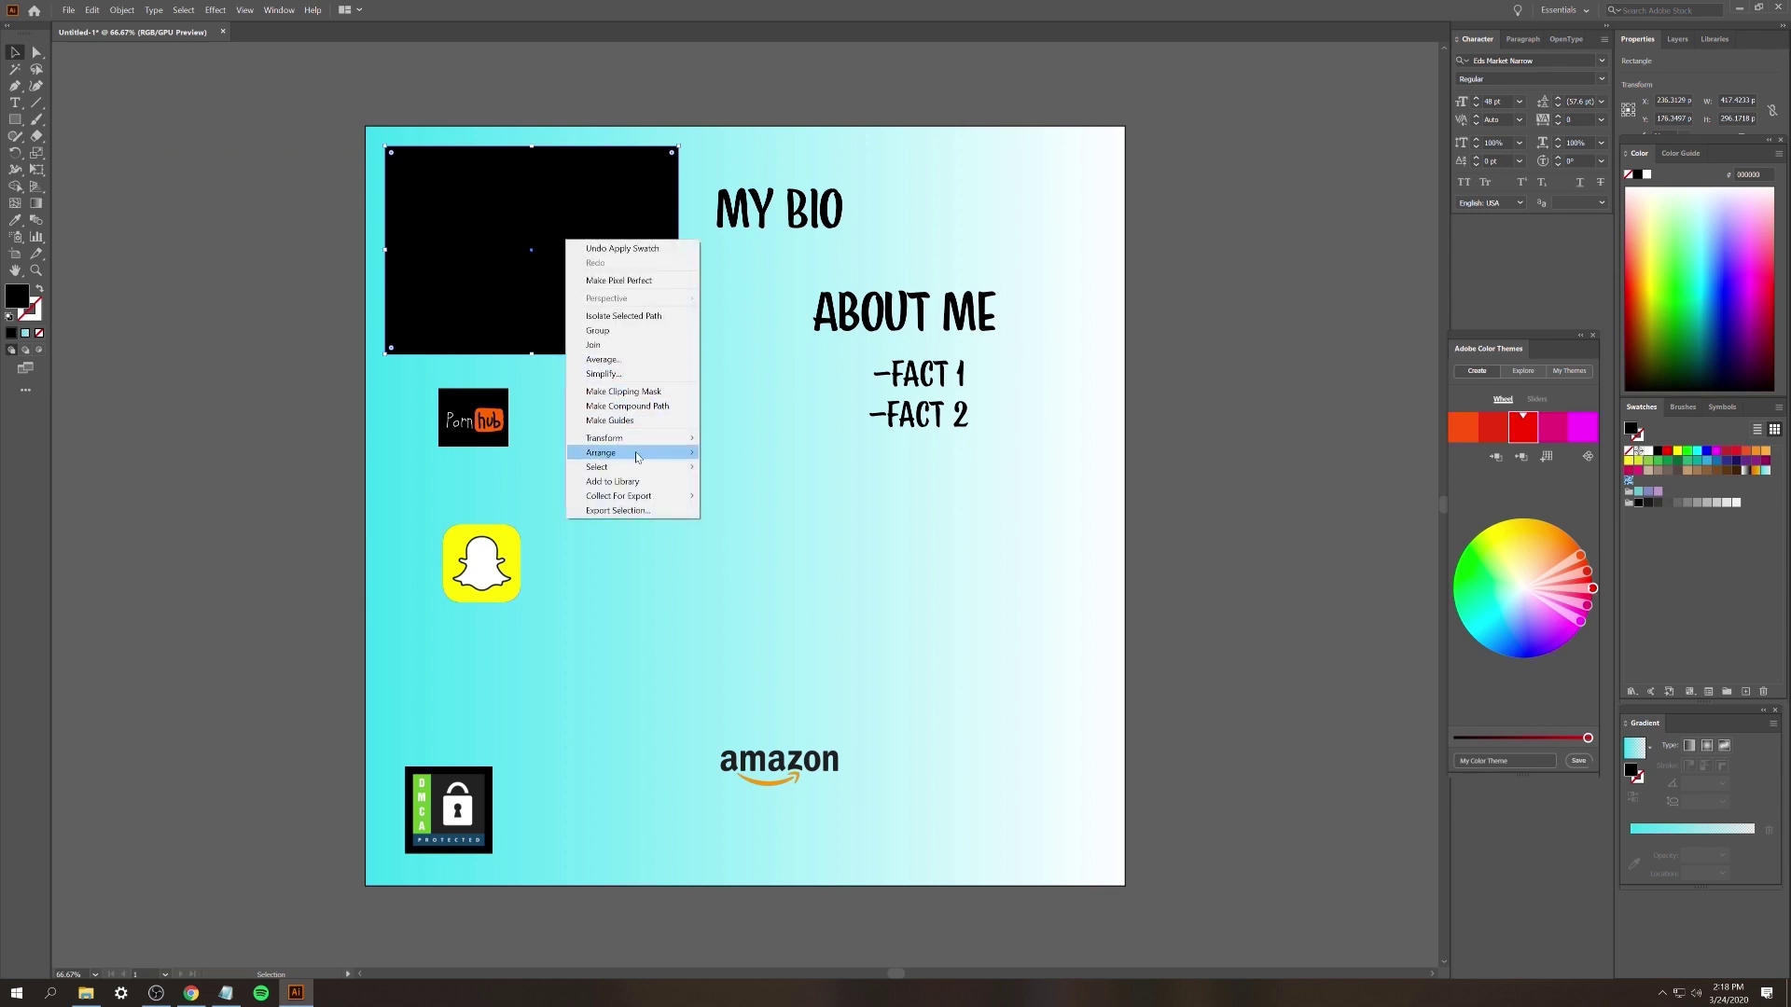
mouse_move(641, 455)
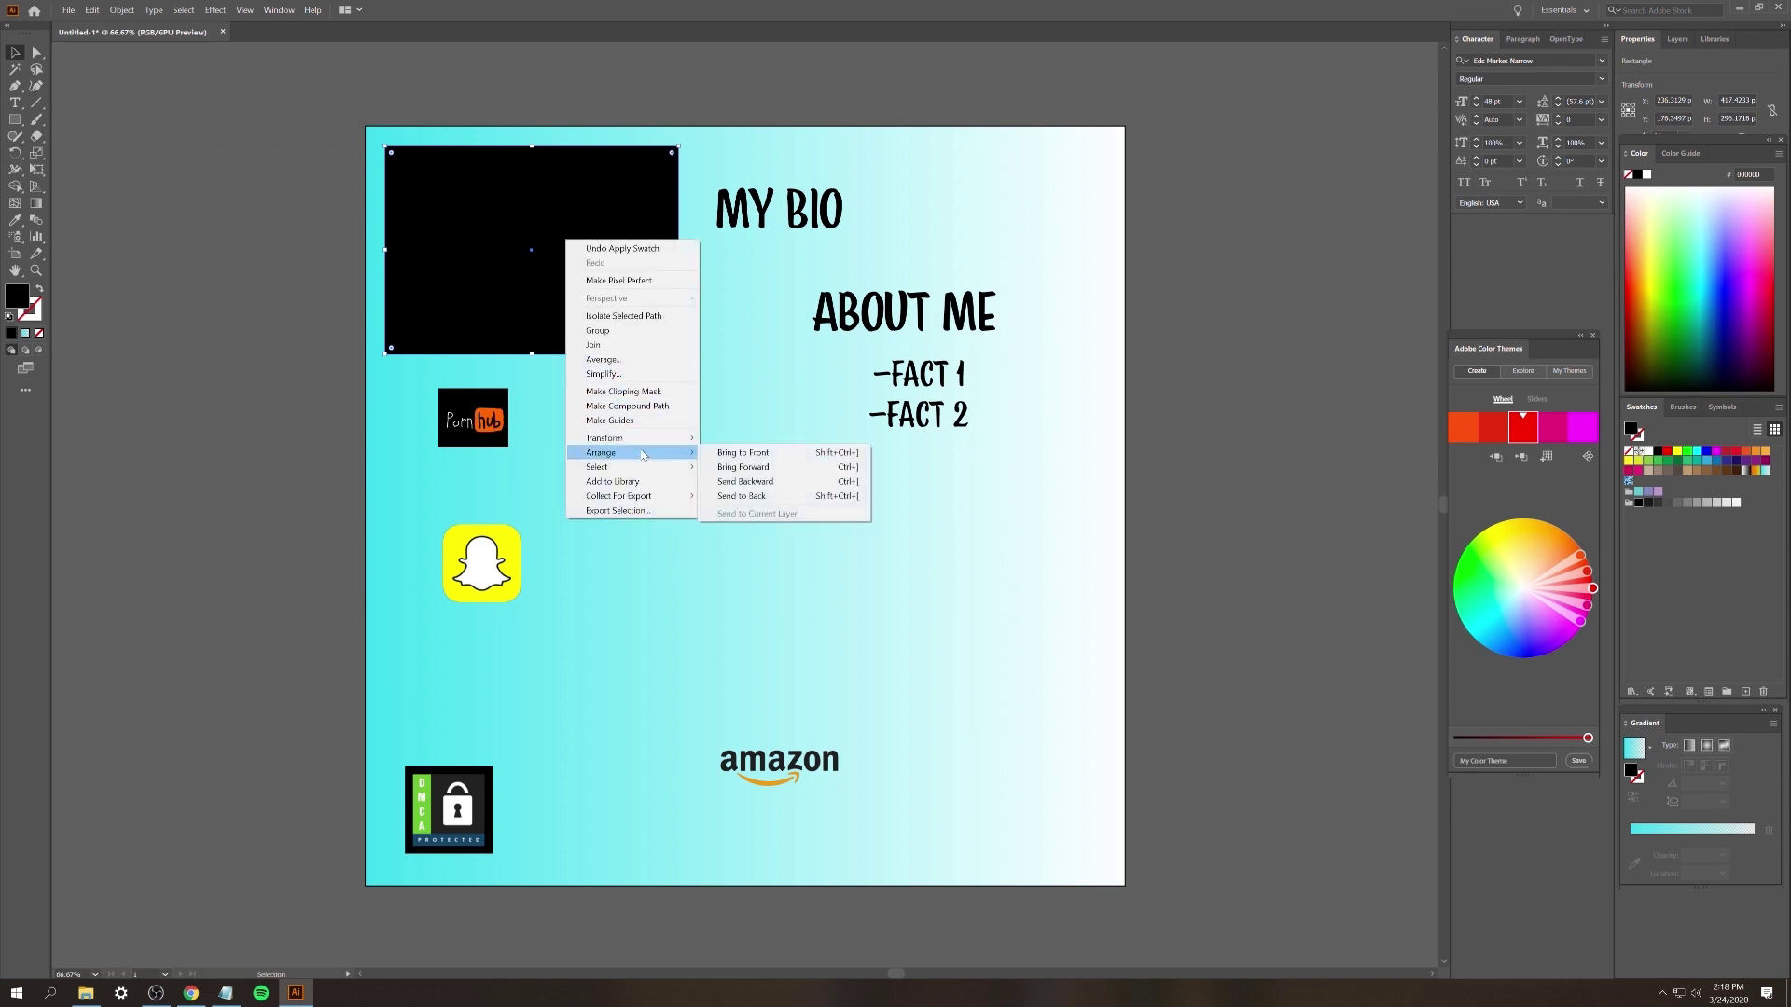
left_click(781, 481)
left_click(777, 476)
left_click(630, 317)
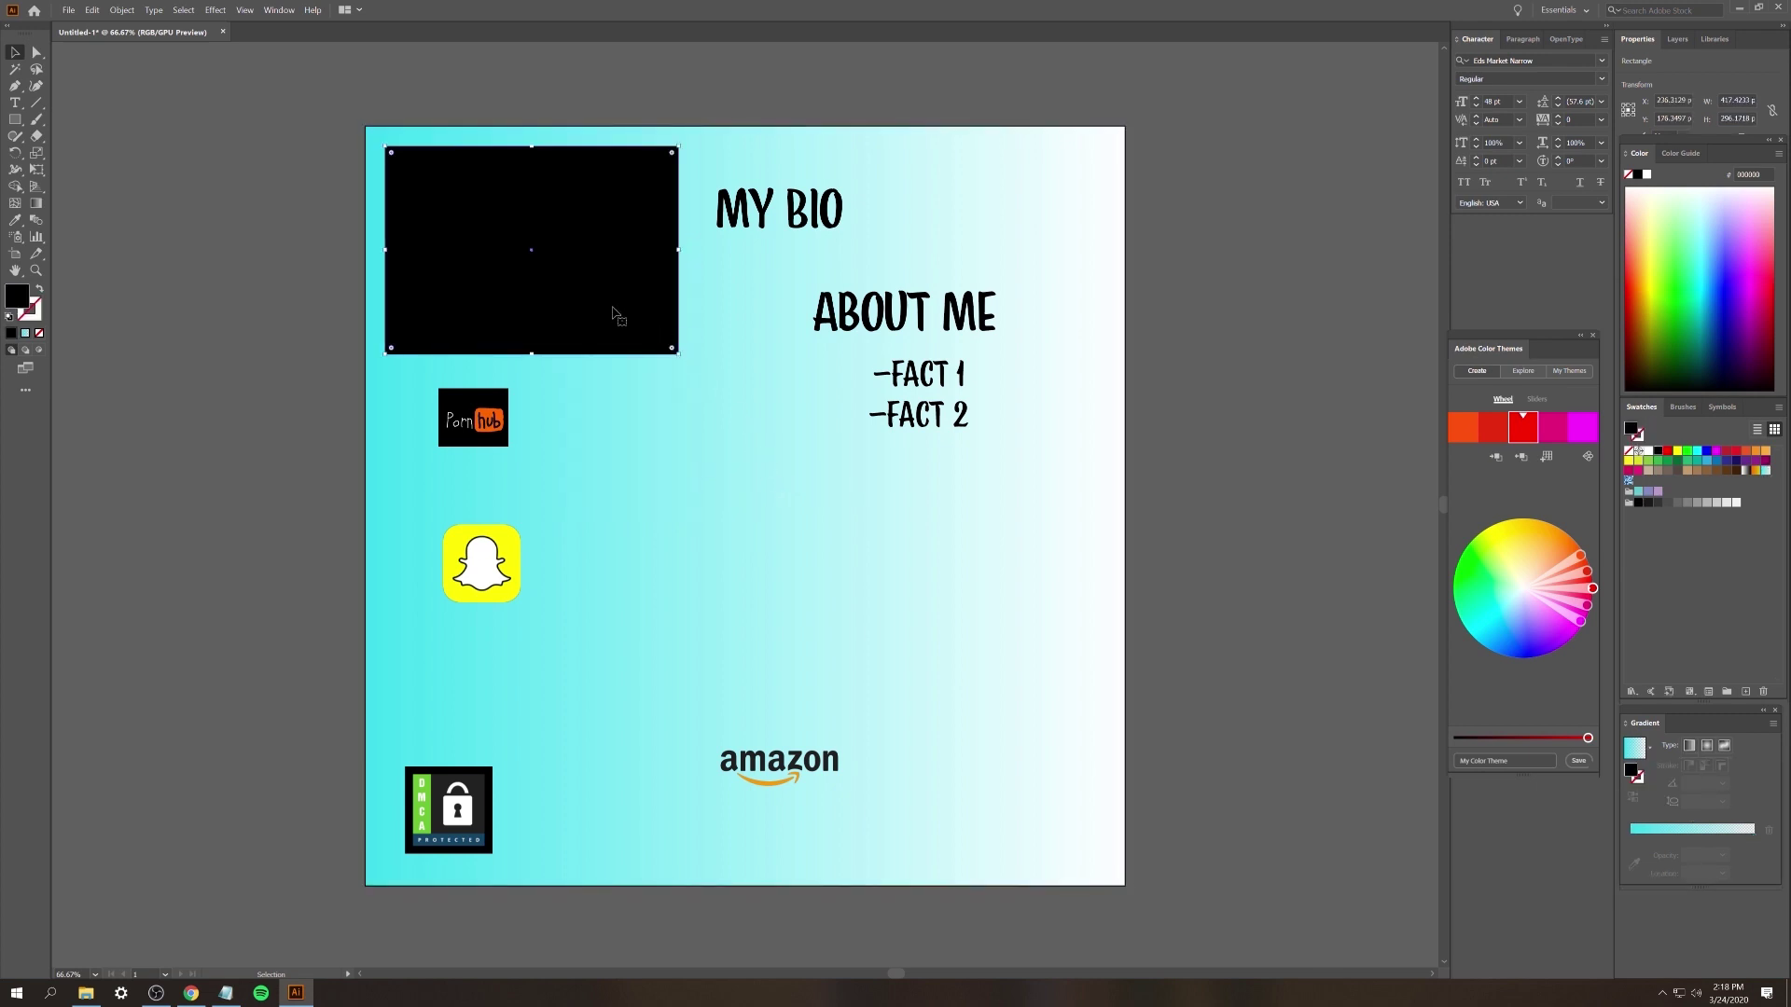
key("a")
key("ctrl+[")
key("v")
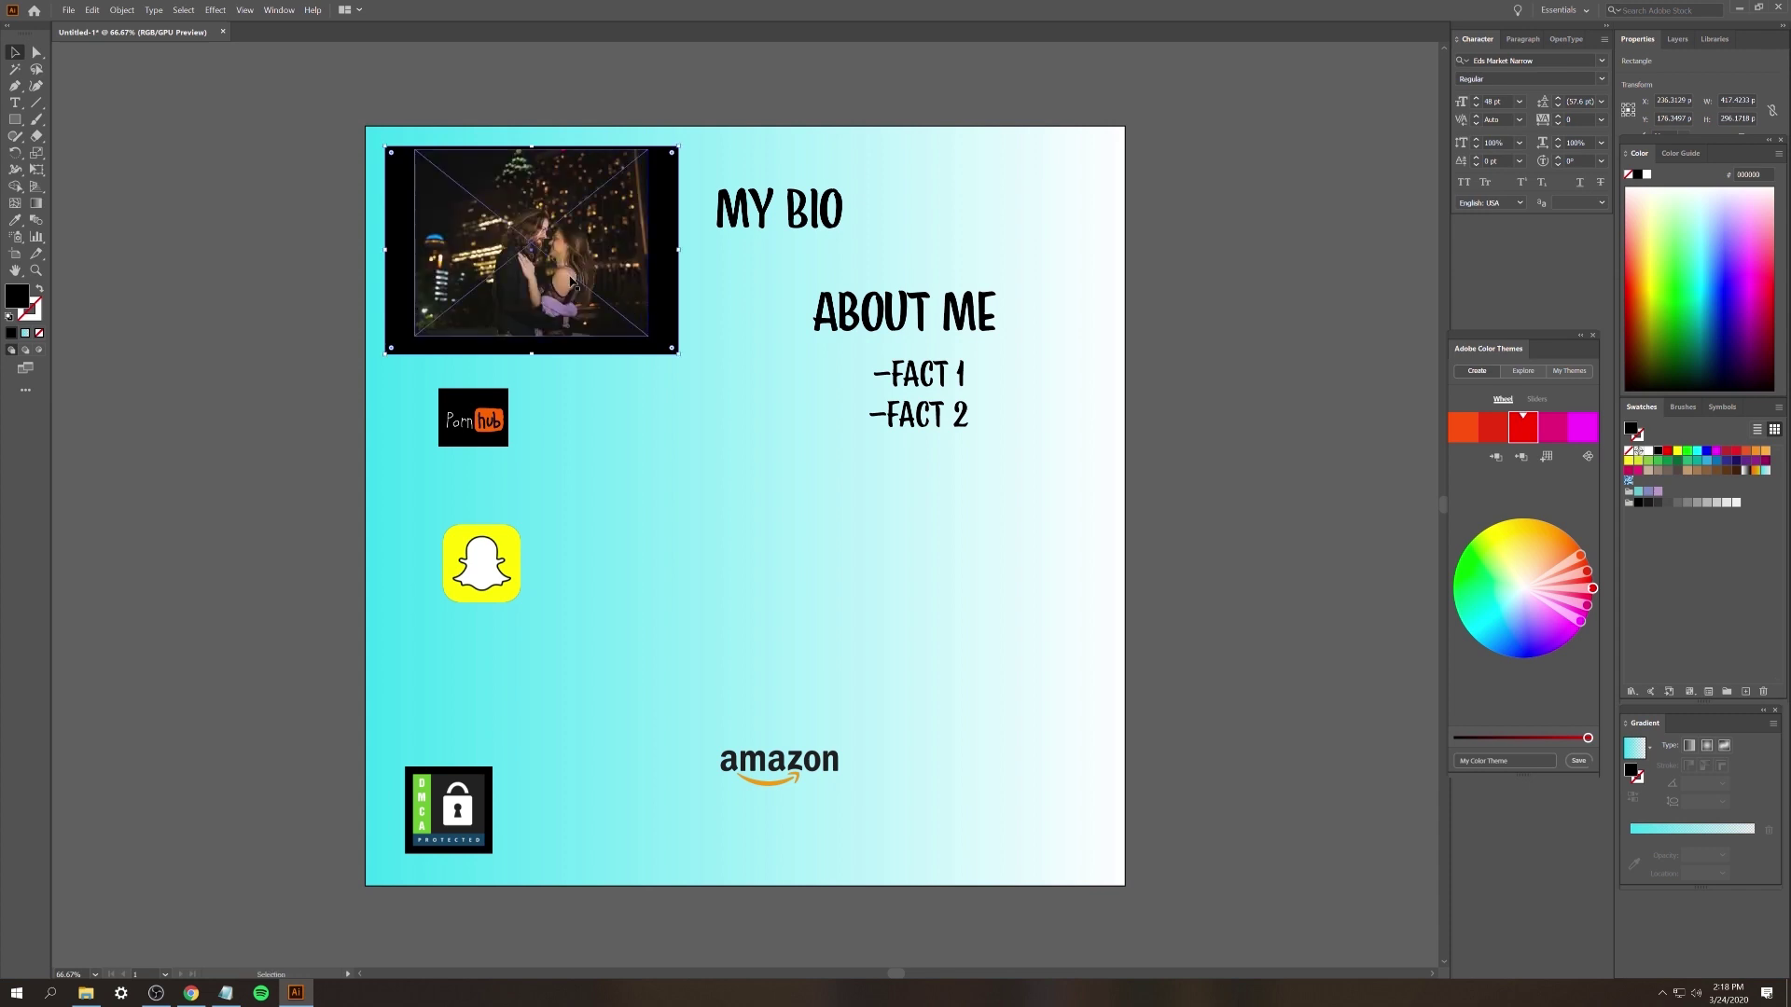
left_click_drag(569, 261, 568, 267)
left_click(674, 417)
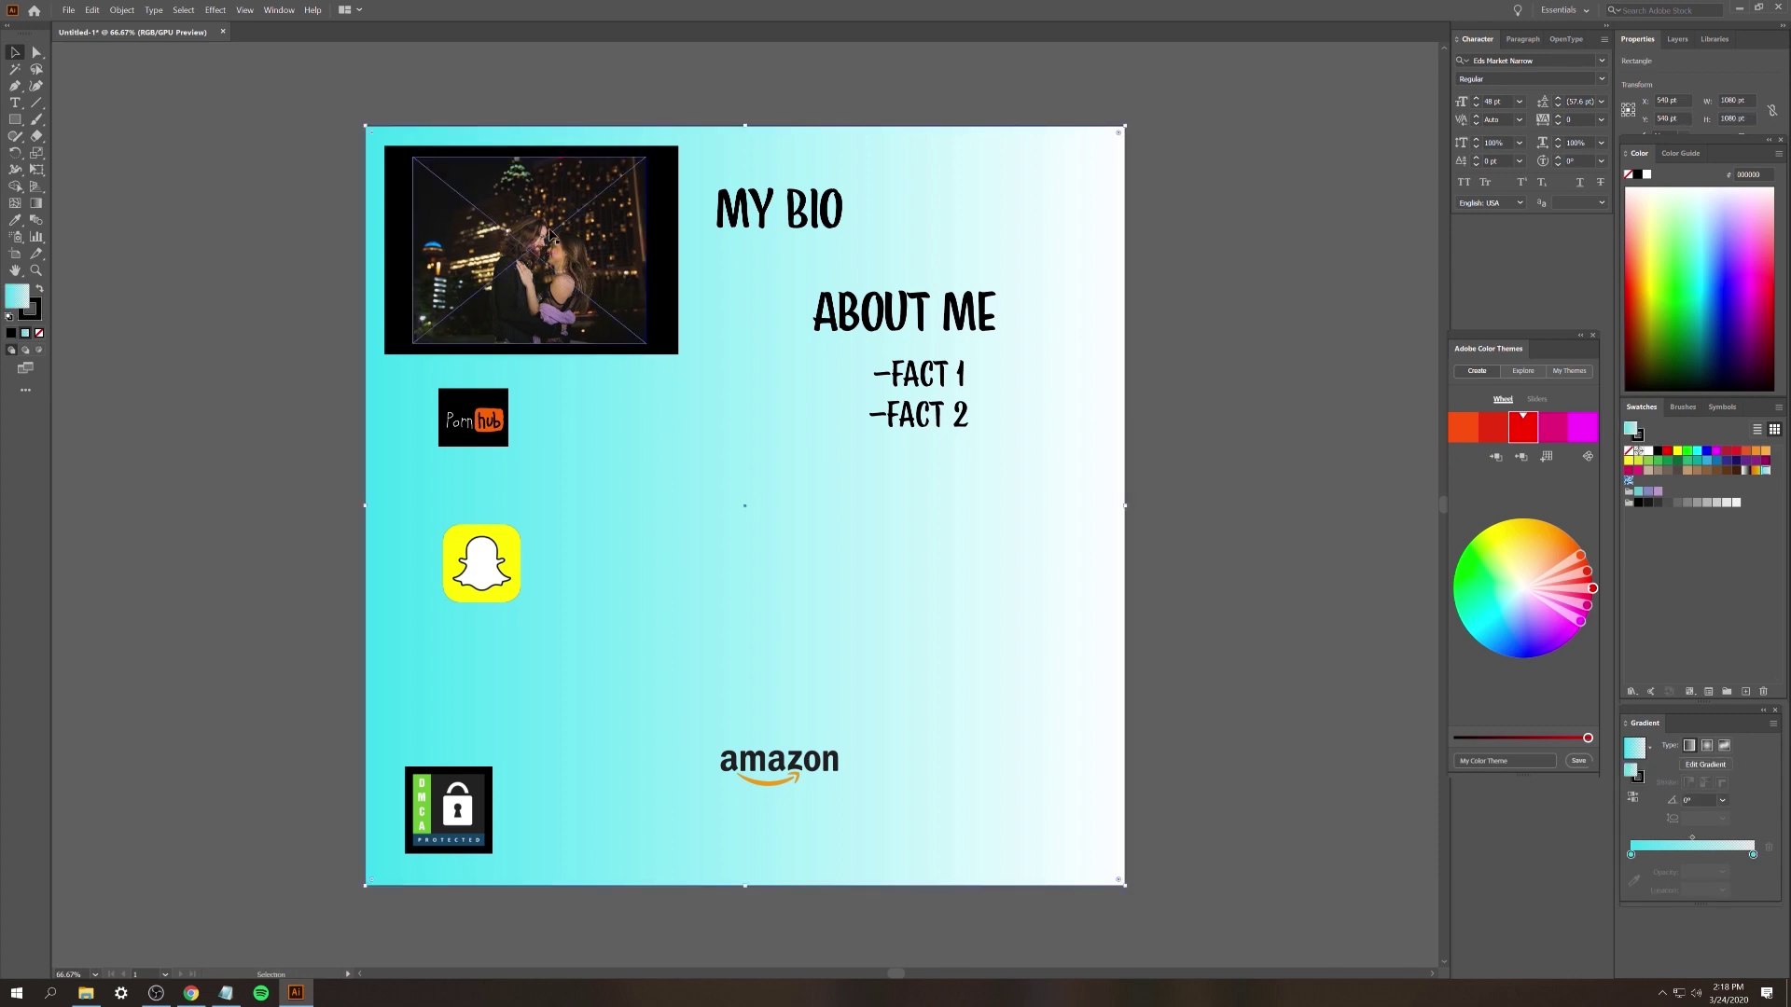
- Duplicate the ABOUT ME heading and place the copy below the facts list
left_click(509, 437)
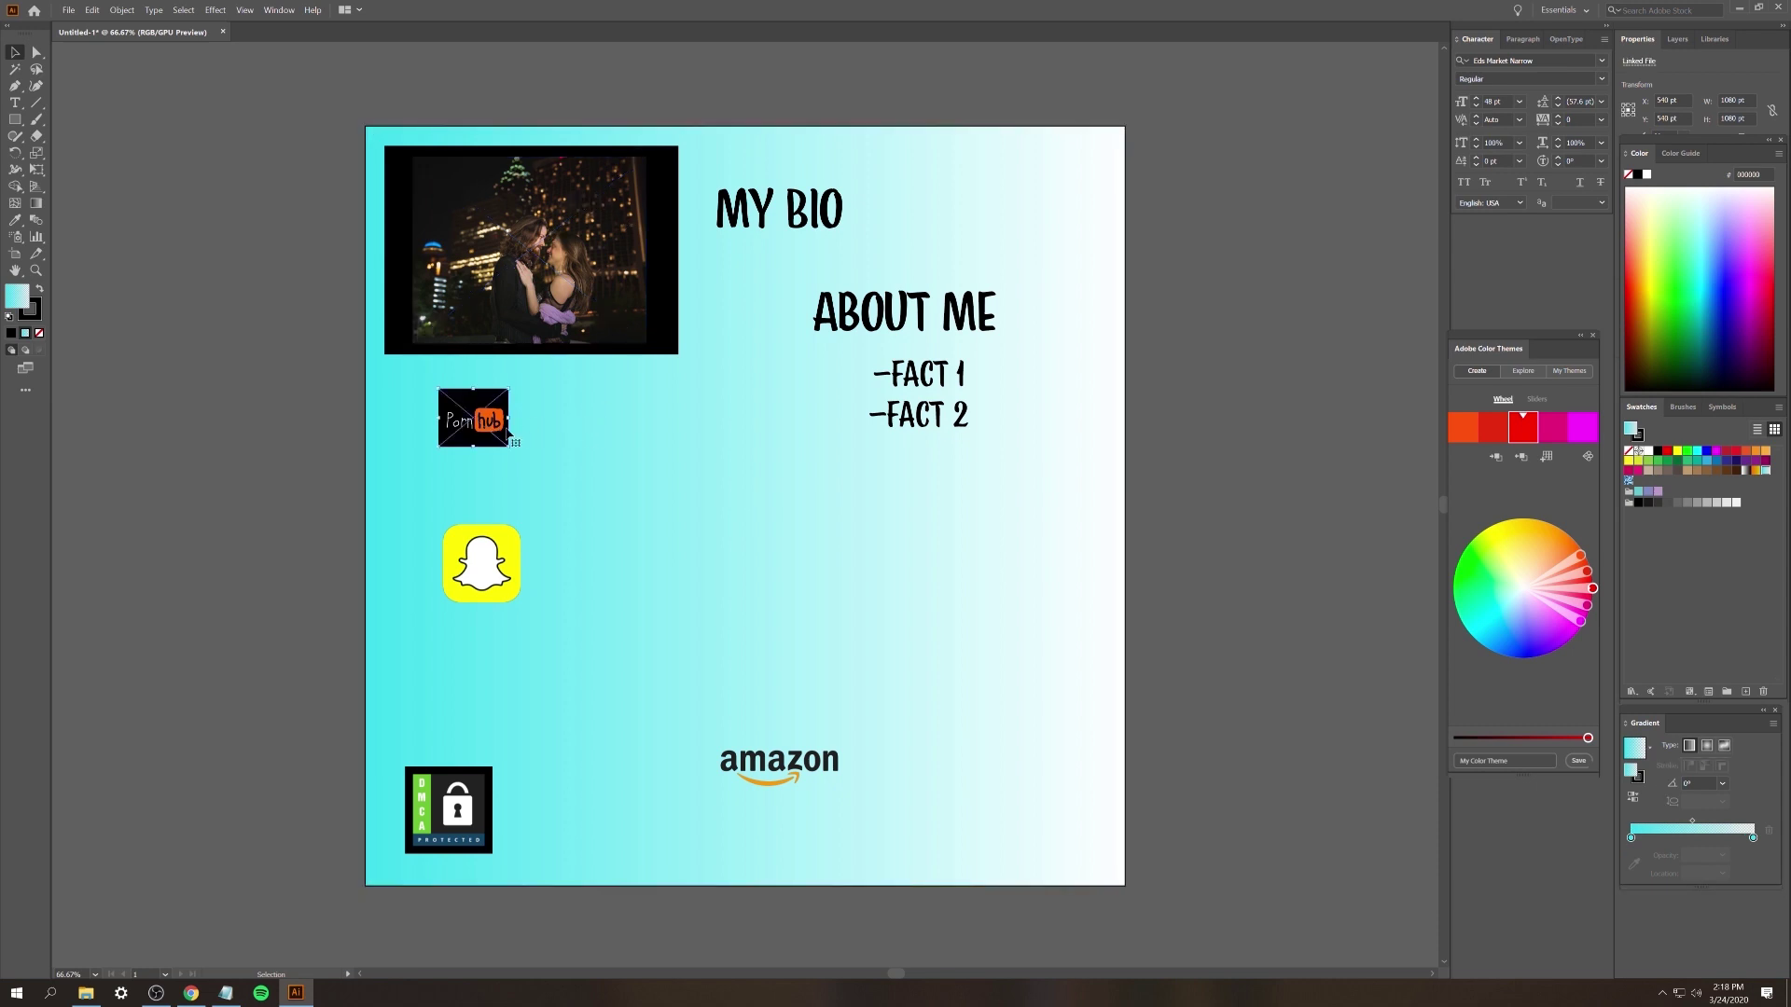
left_click(952, 417)
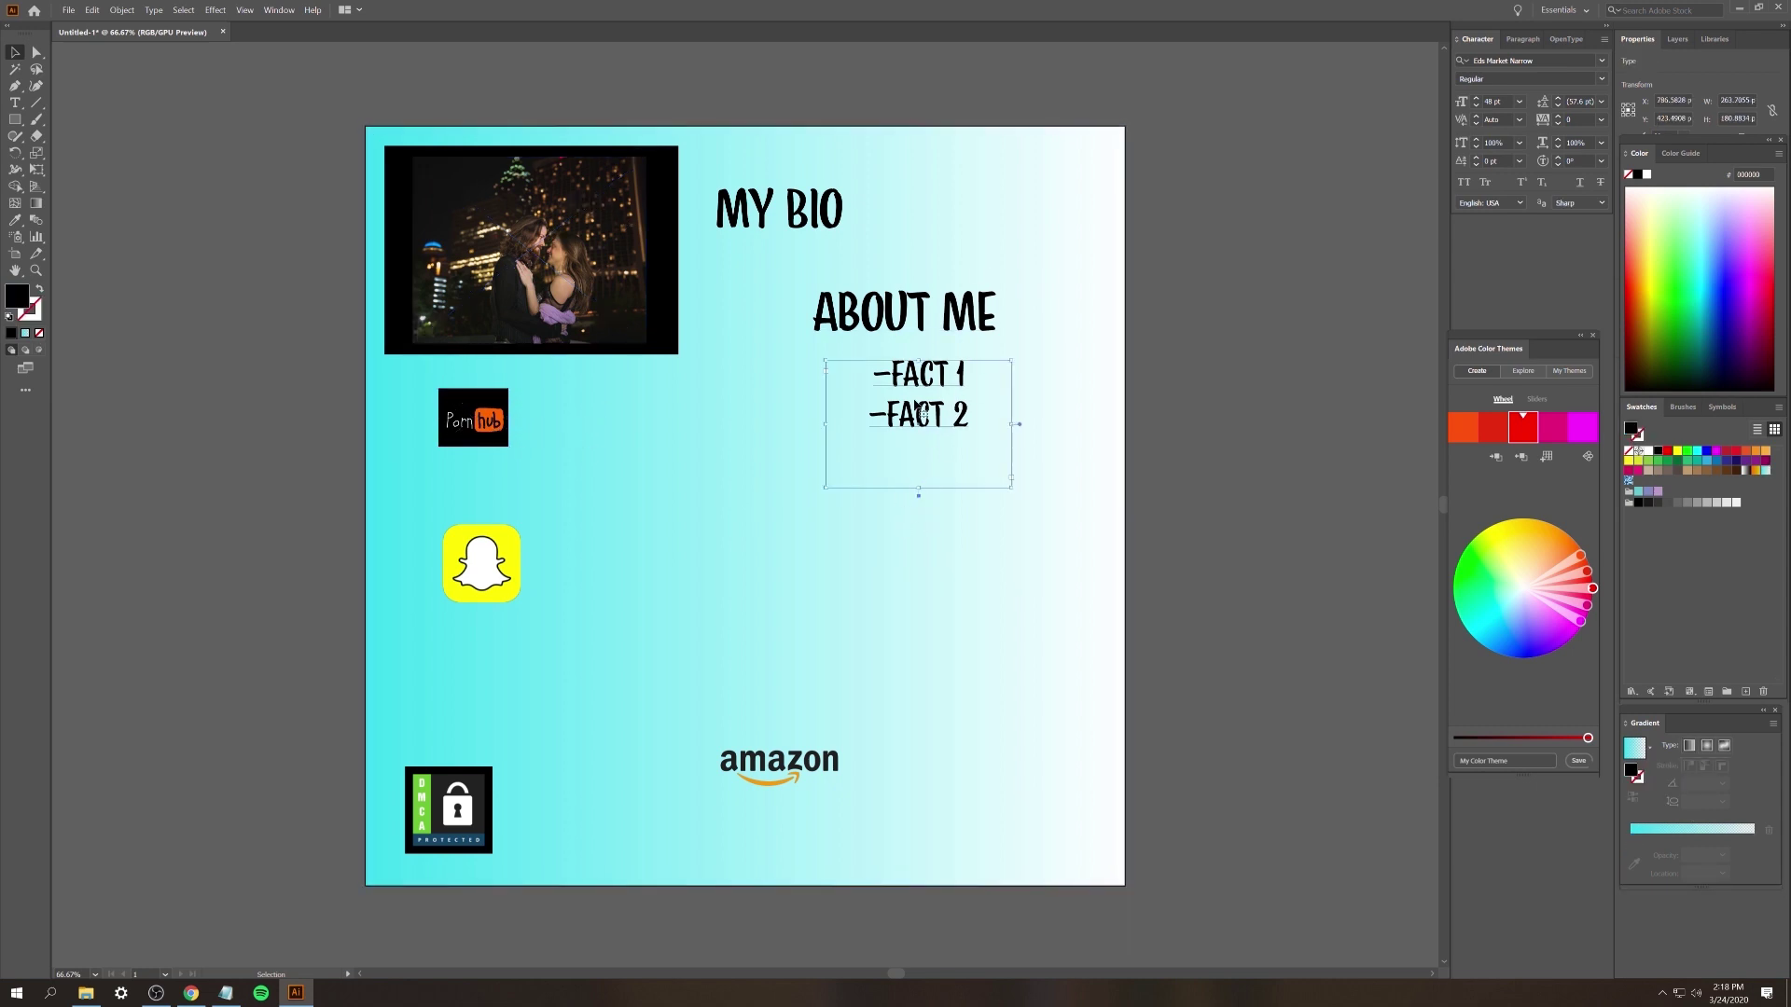
left_click(919, 326)
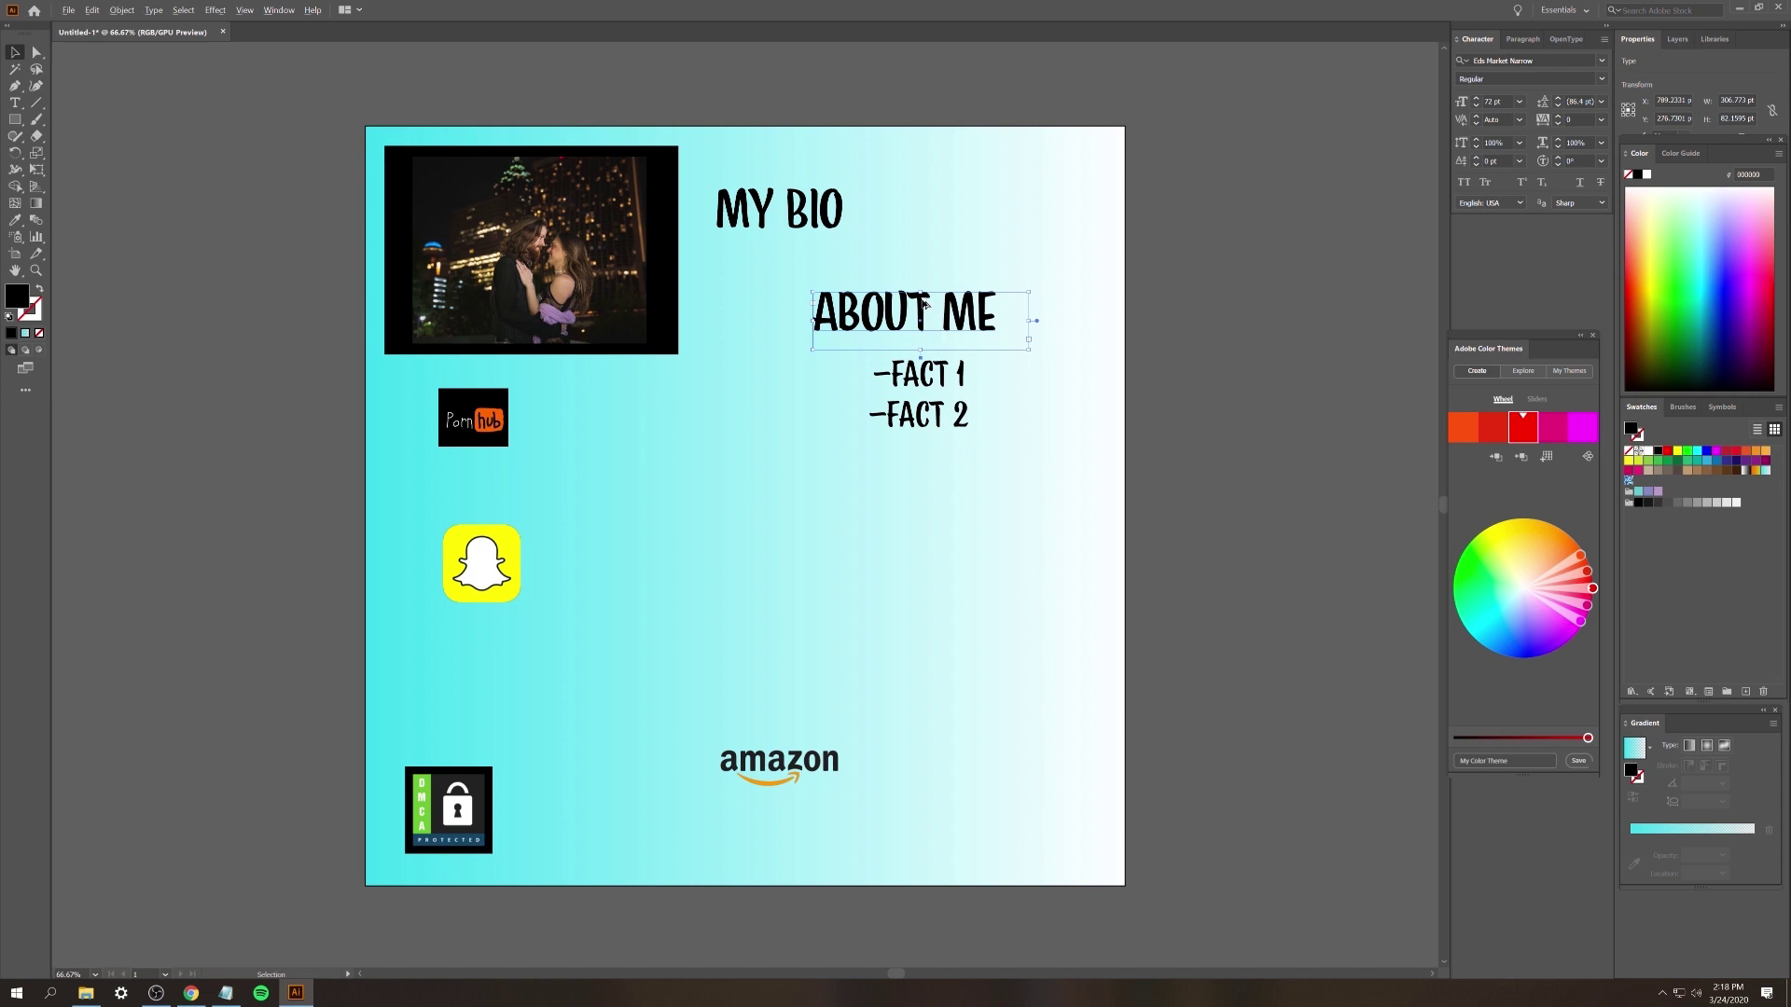
left_click_drag(921, 313, 929, 520)
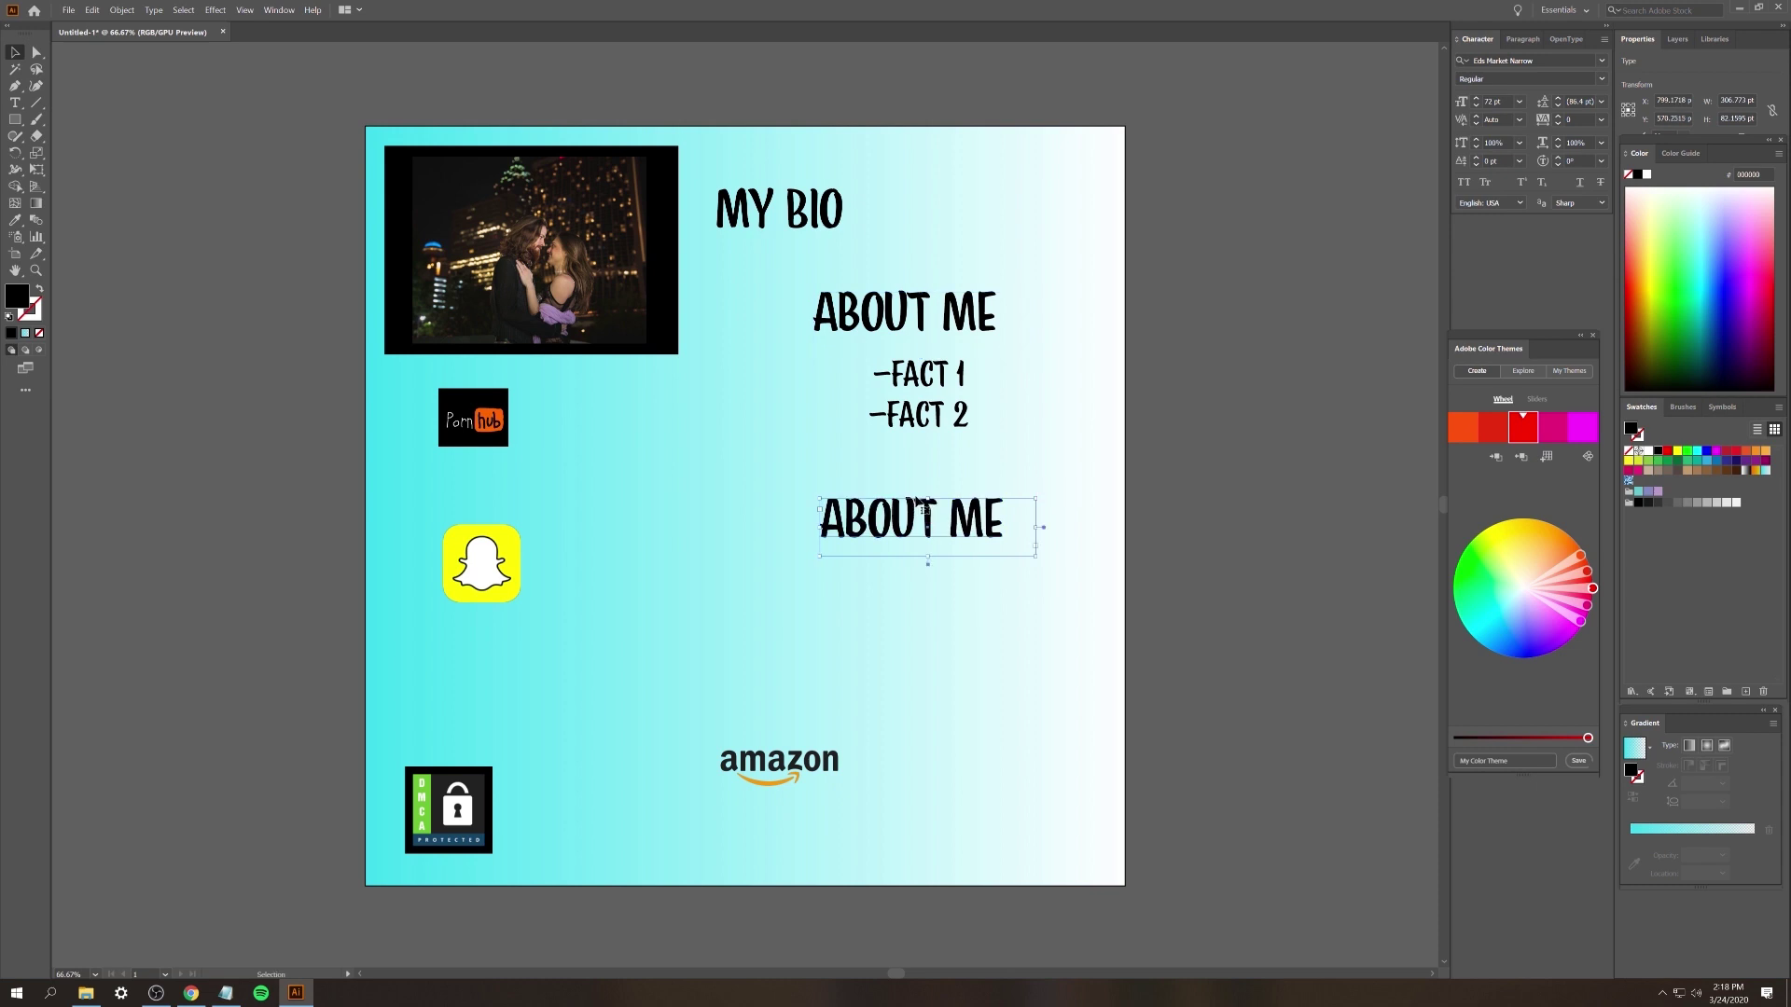
- Replace the duplicated heading's text with RULES
double_click(923, 520)
key("ctrl+a")
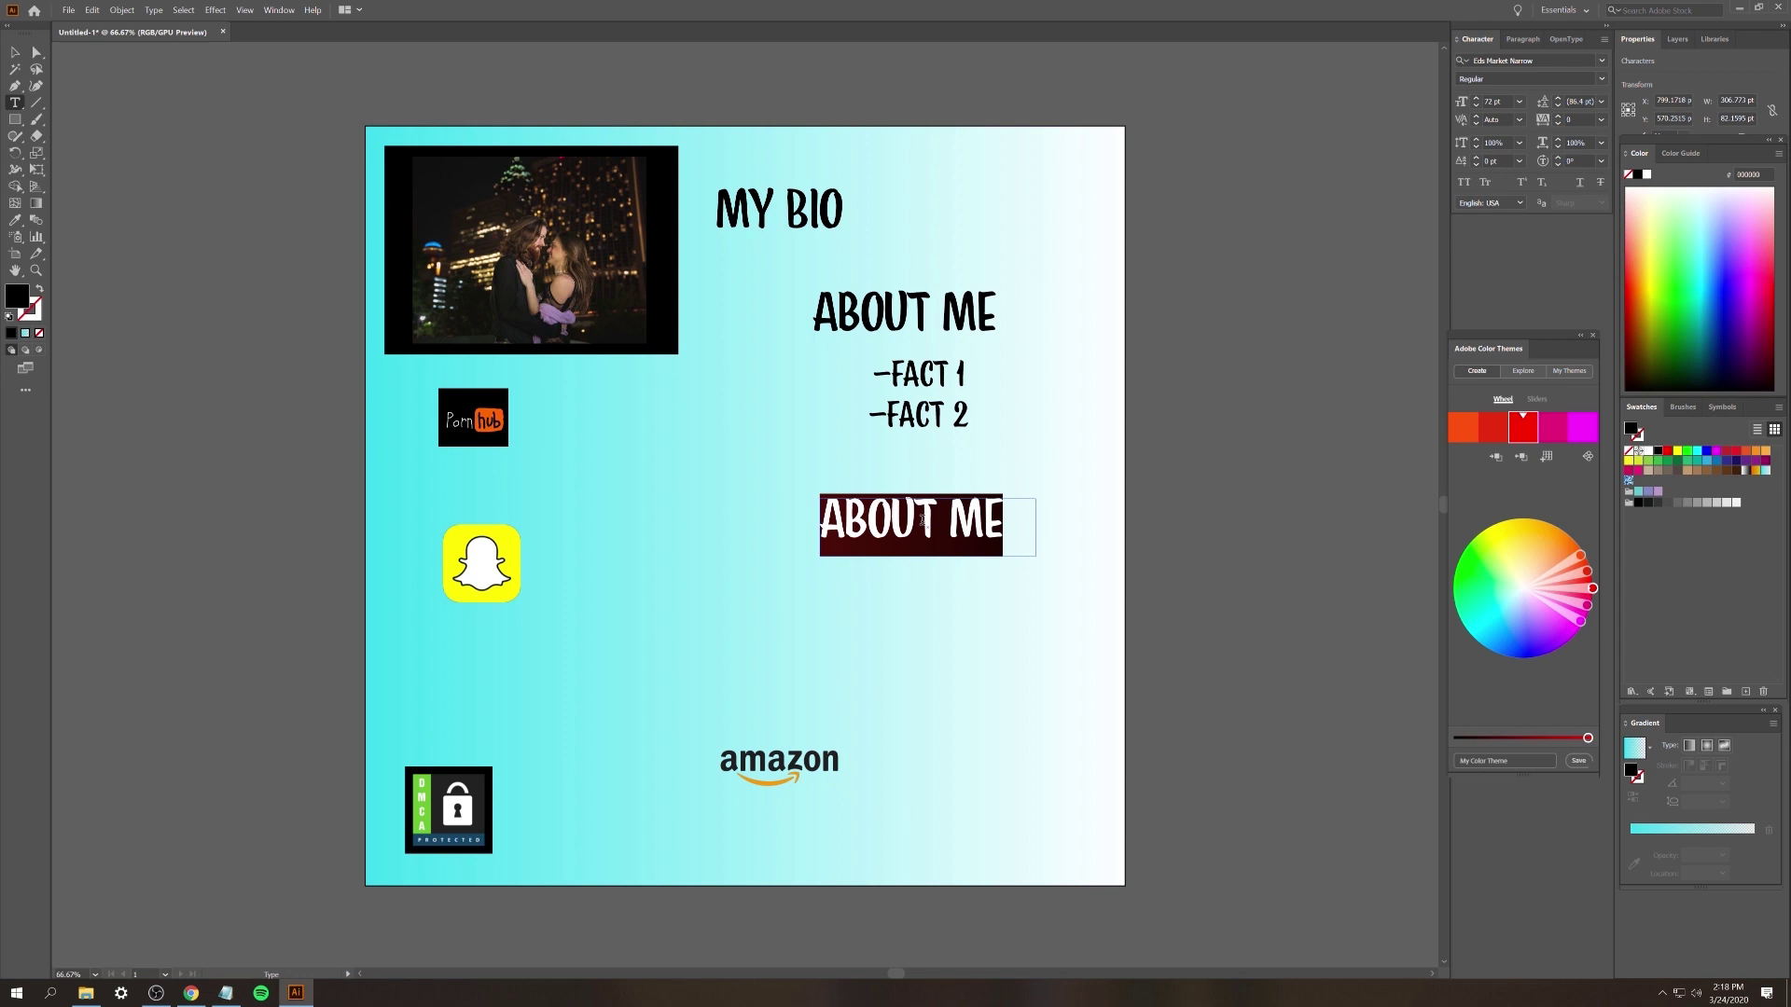
type("RU")
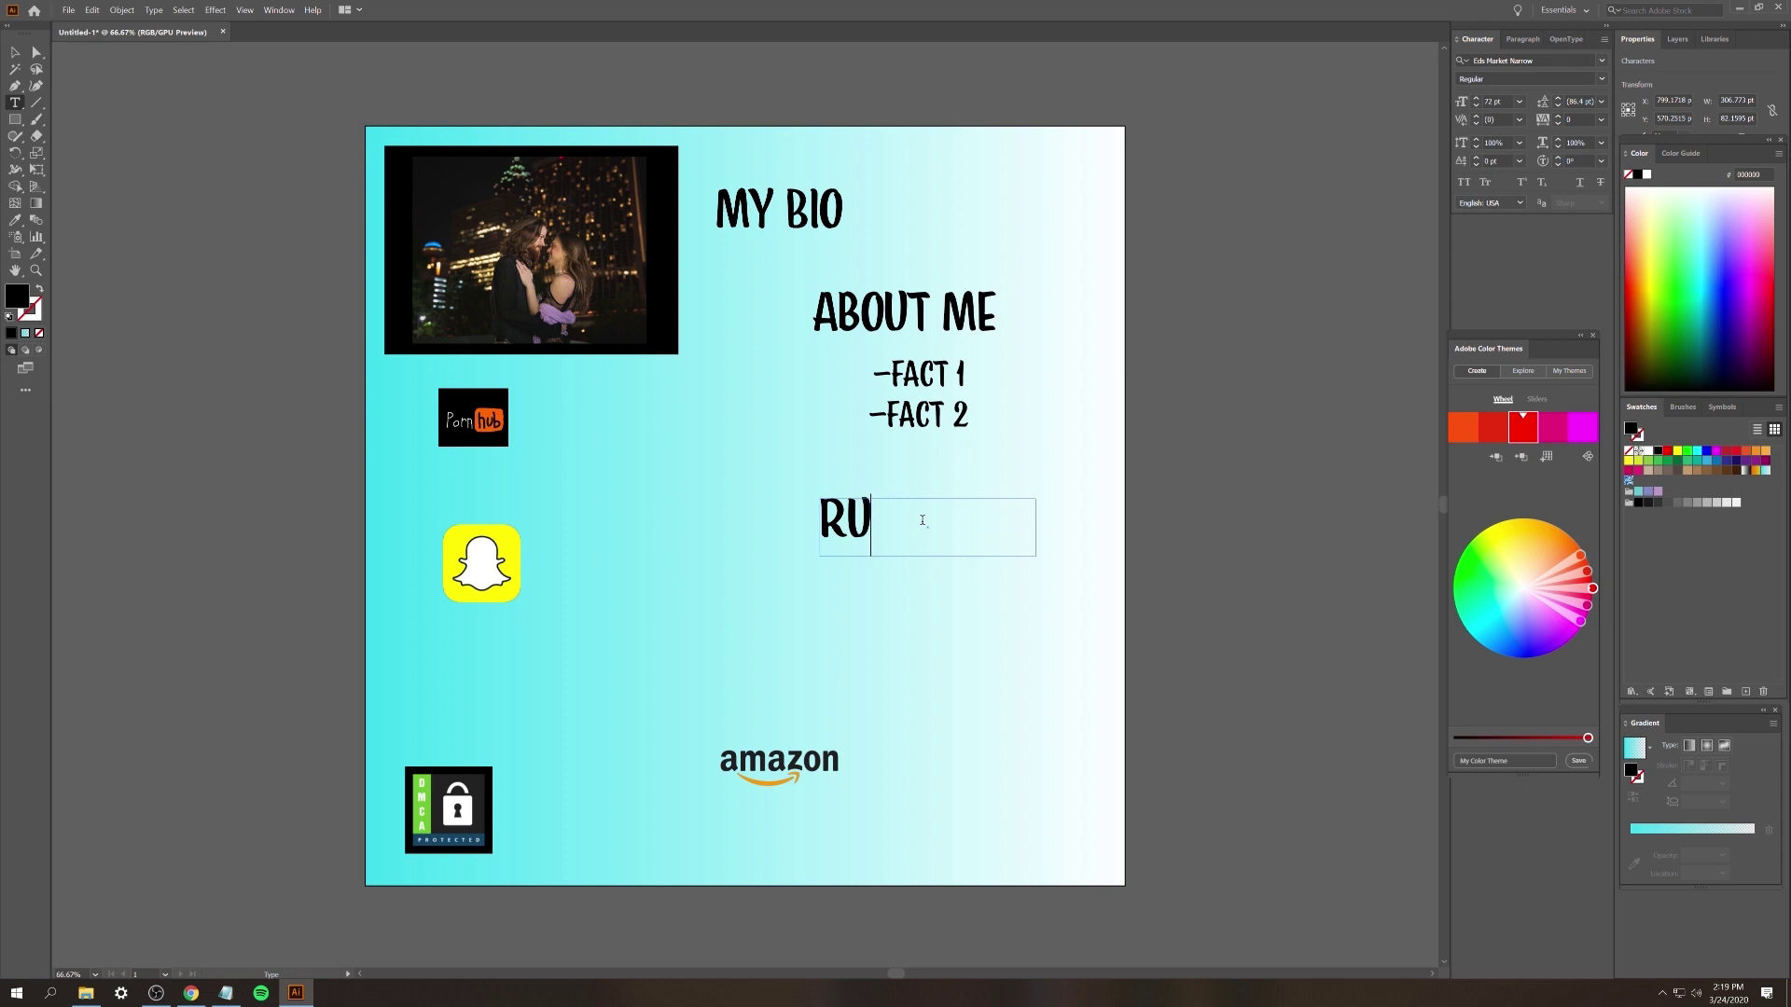
key("BackSpace")
type("P")
key("BackSpace")
type("ULRES")
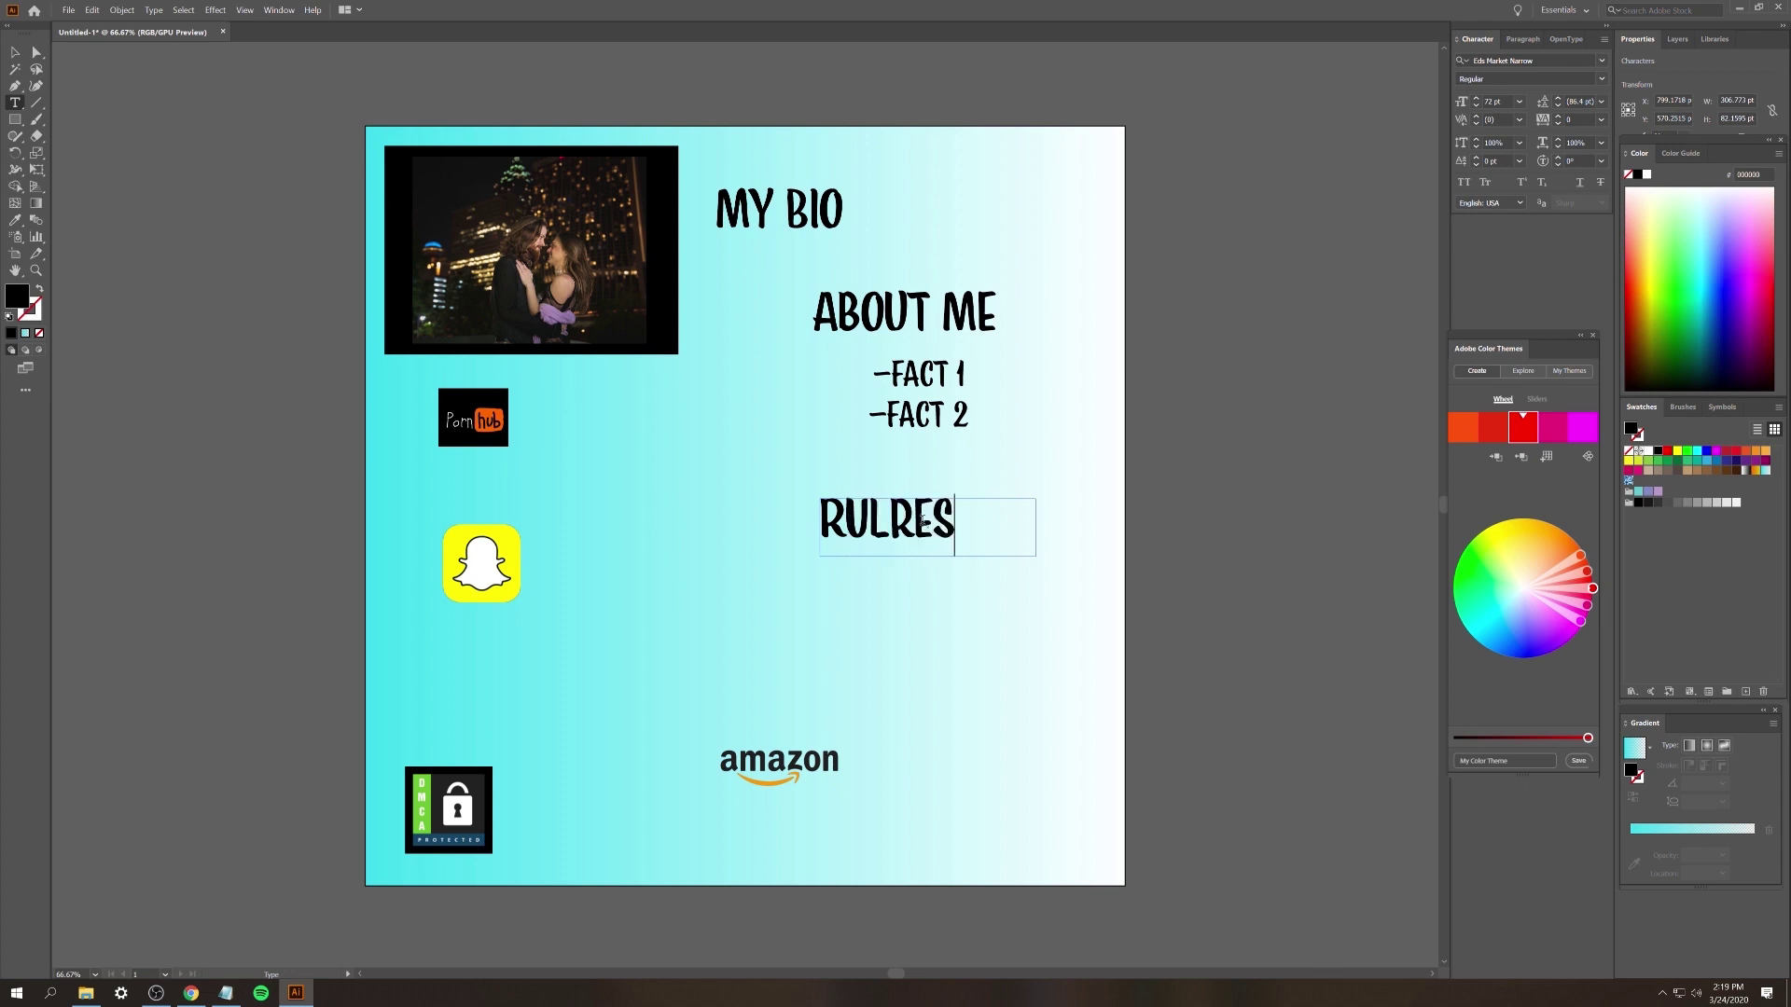
key("BackSpace")
key("BackSpace")
key("BackSpace")
type("ES")
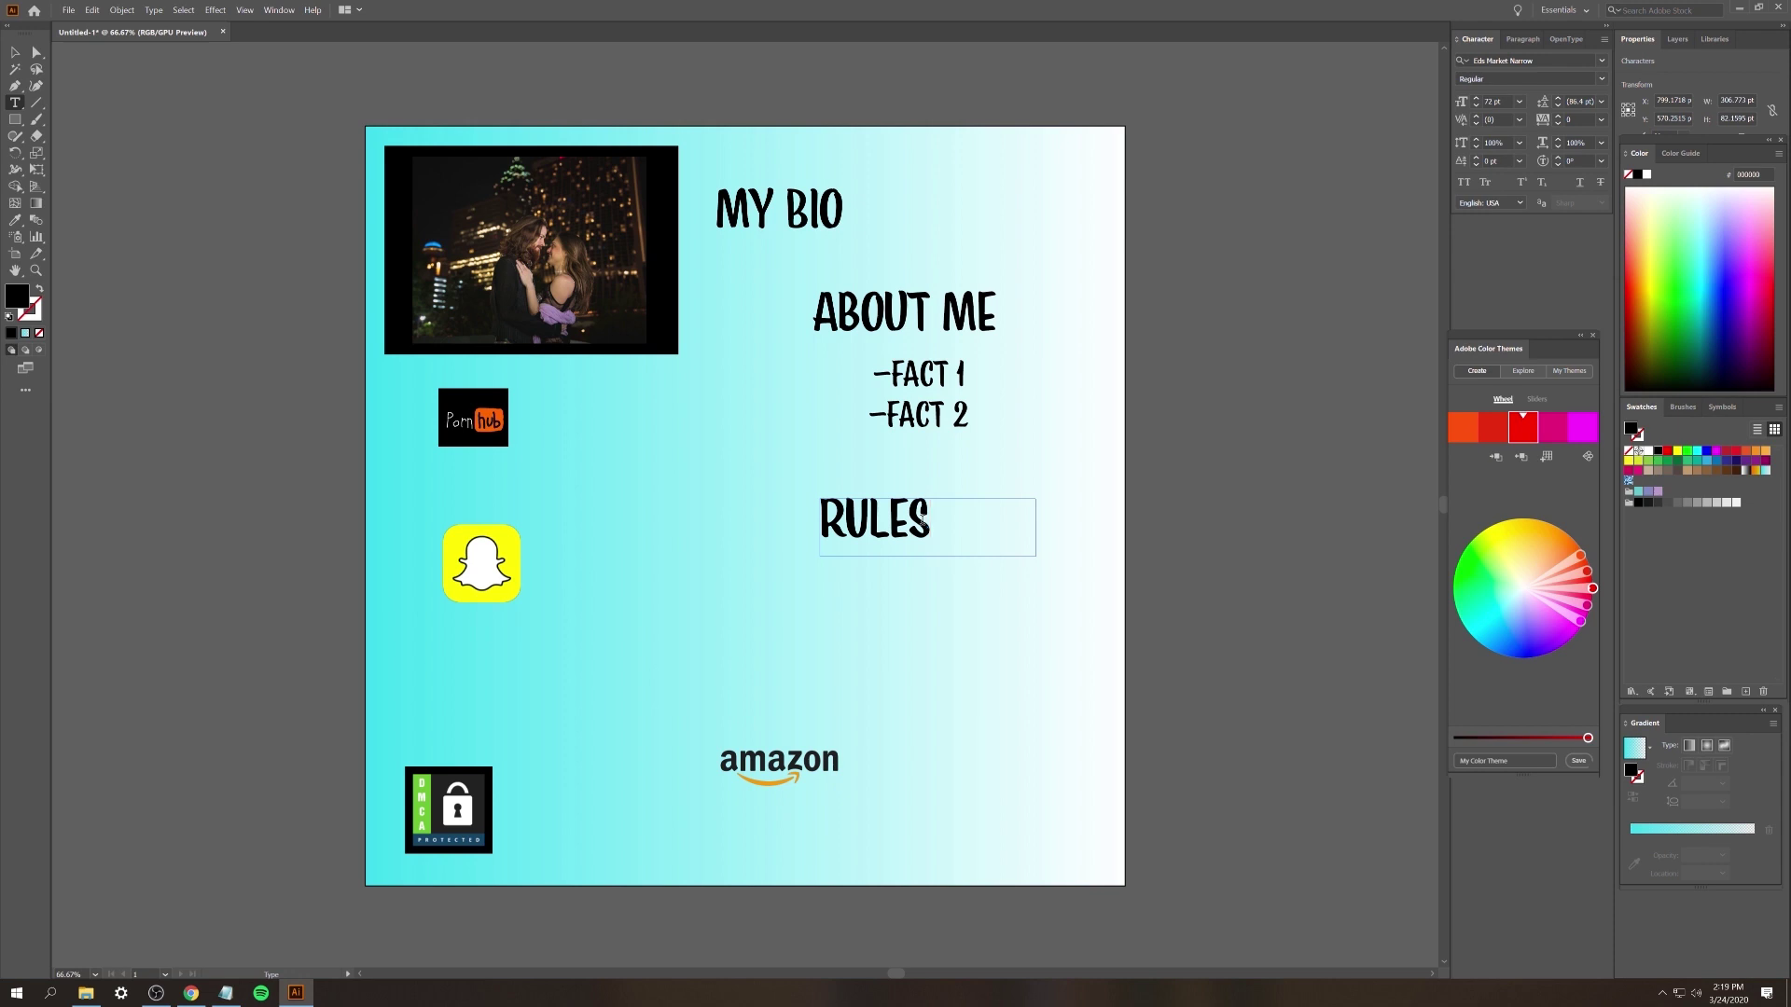
- Duplicate the facts text block below the RULES heading and replace the copy's first line with "-RULES"
left_click(16, 52)
left_click(966, 371)
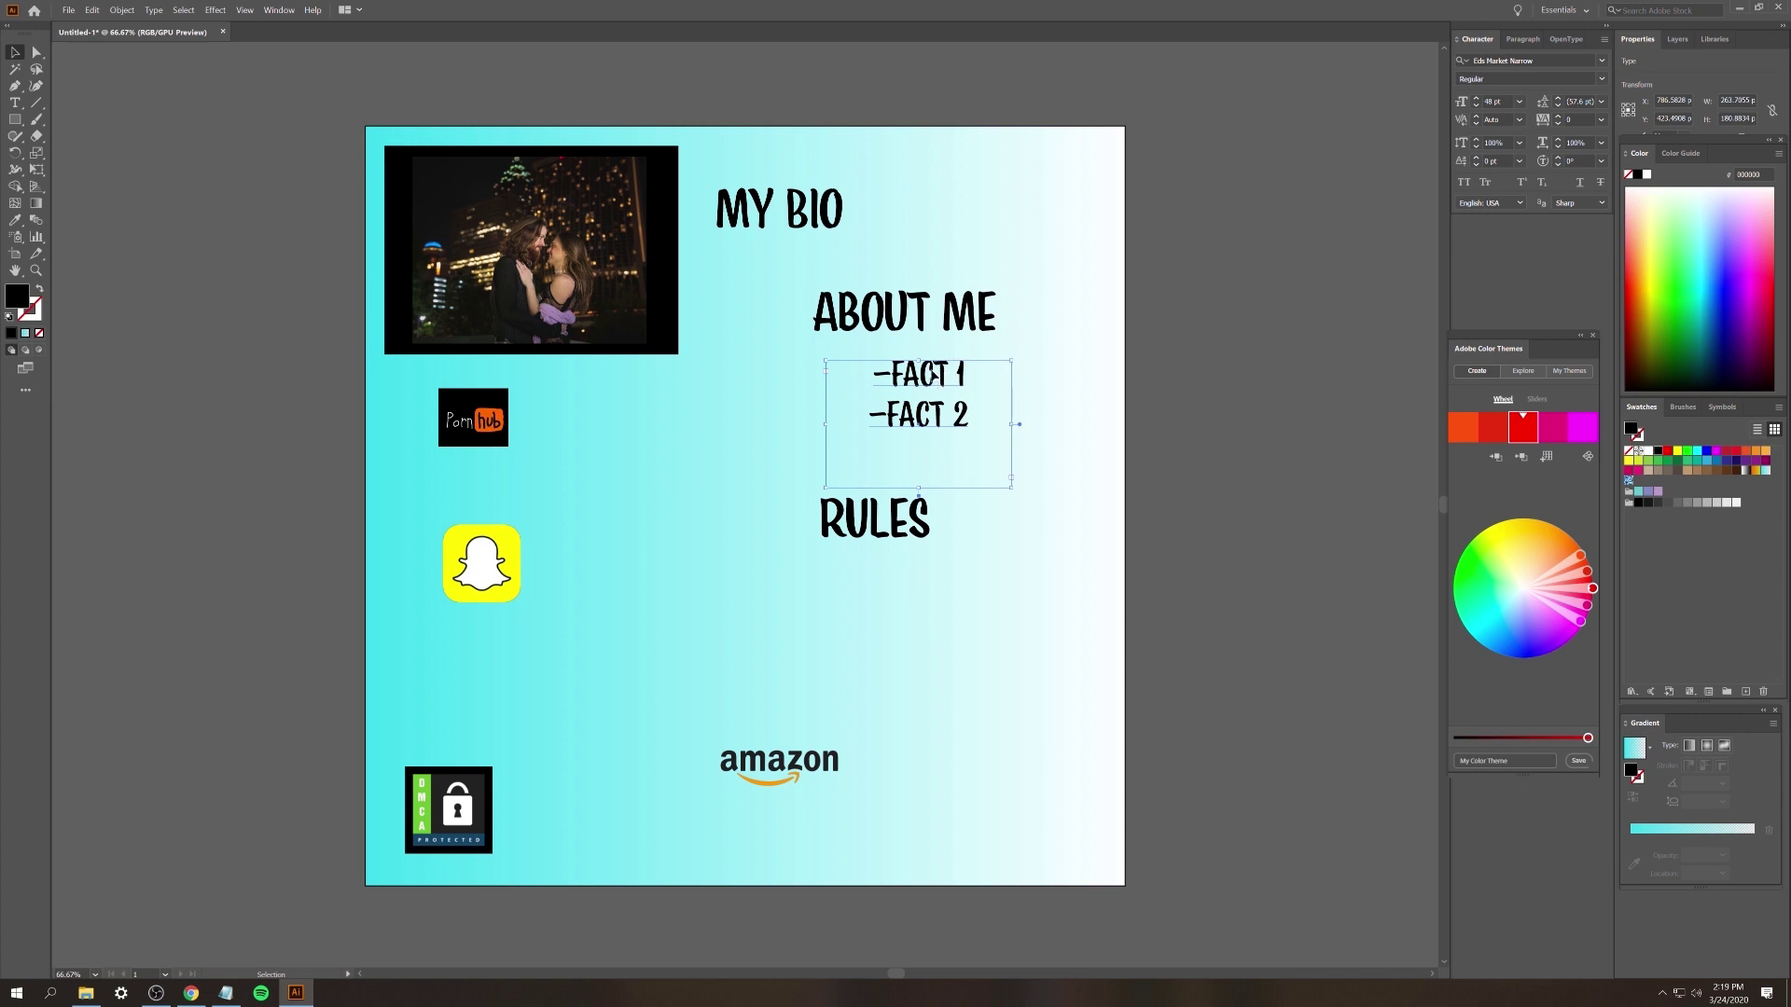
left_click_drag(936, 373, 936, 621)
triple_click(933, 634)
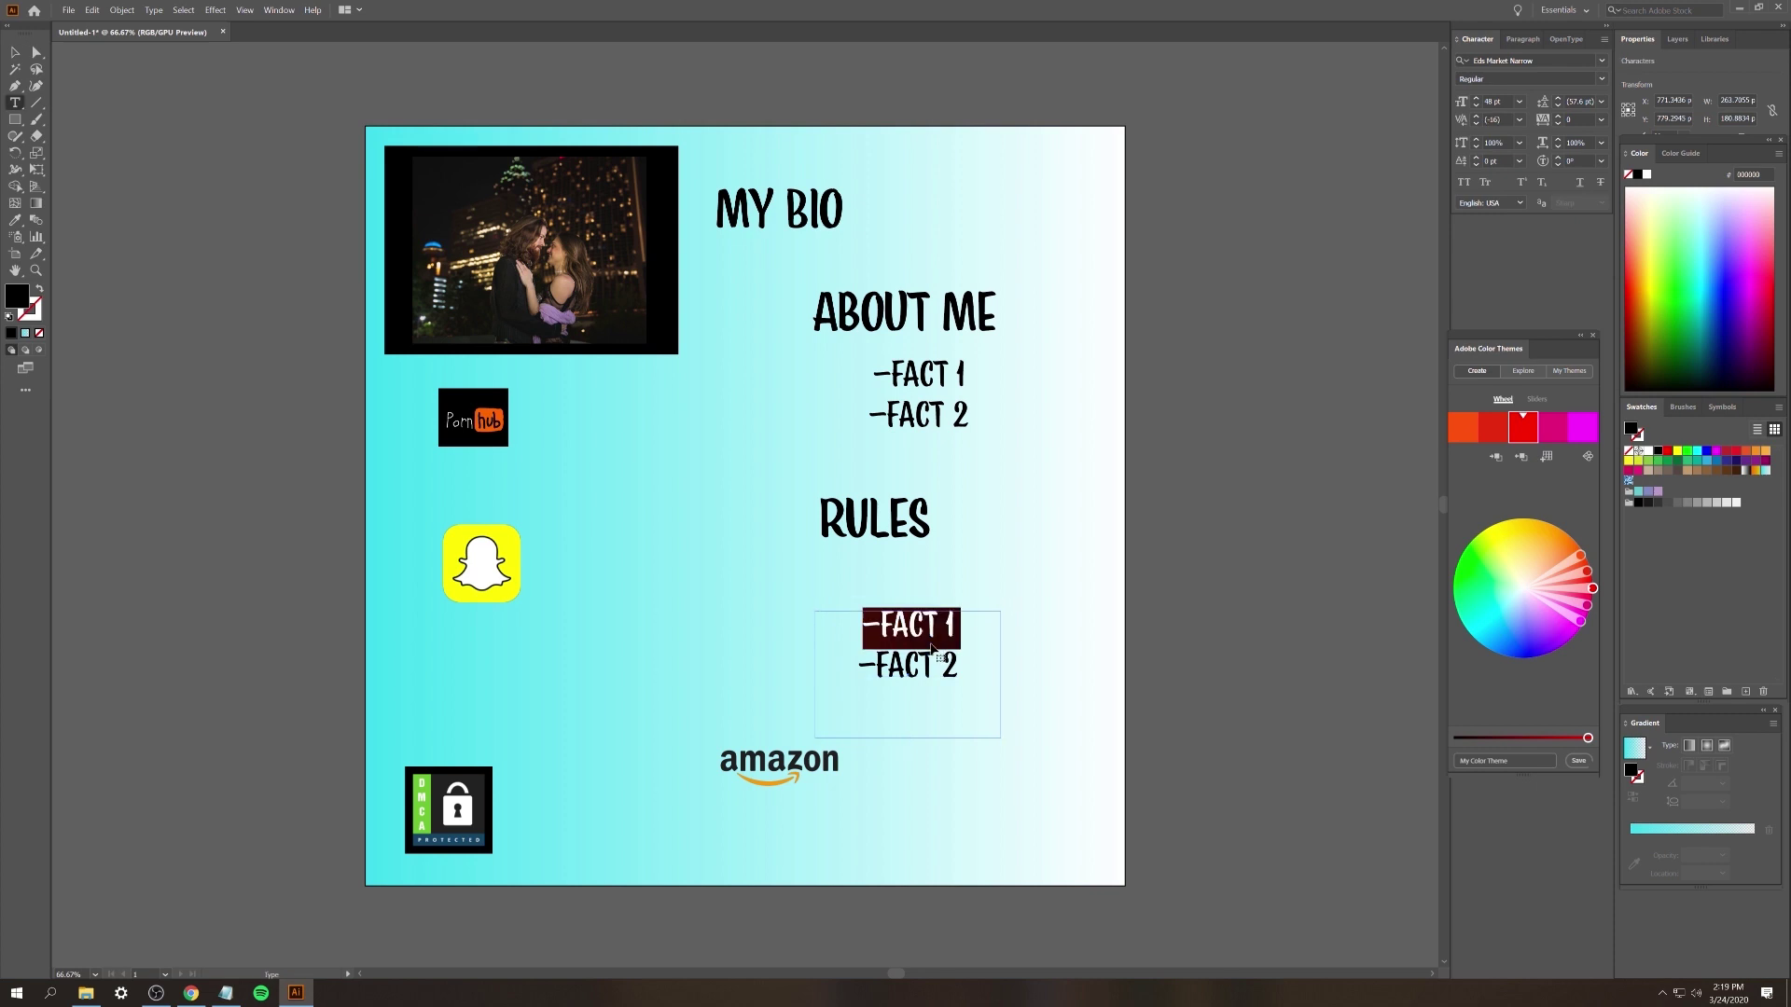
type("-RULES")
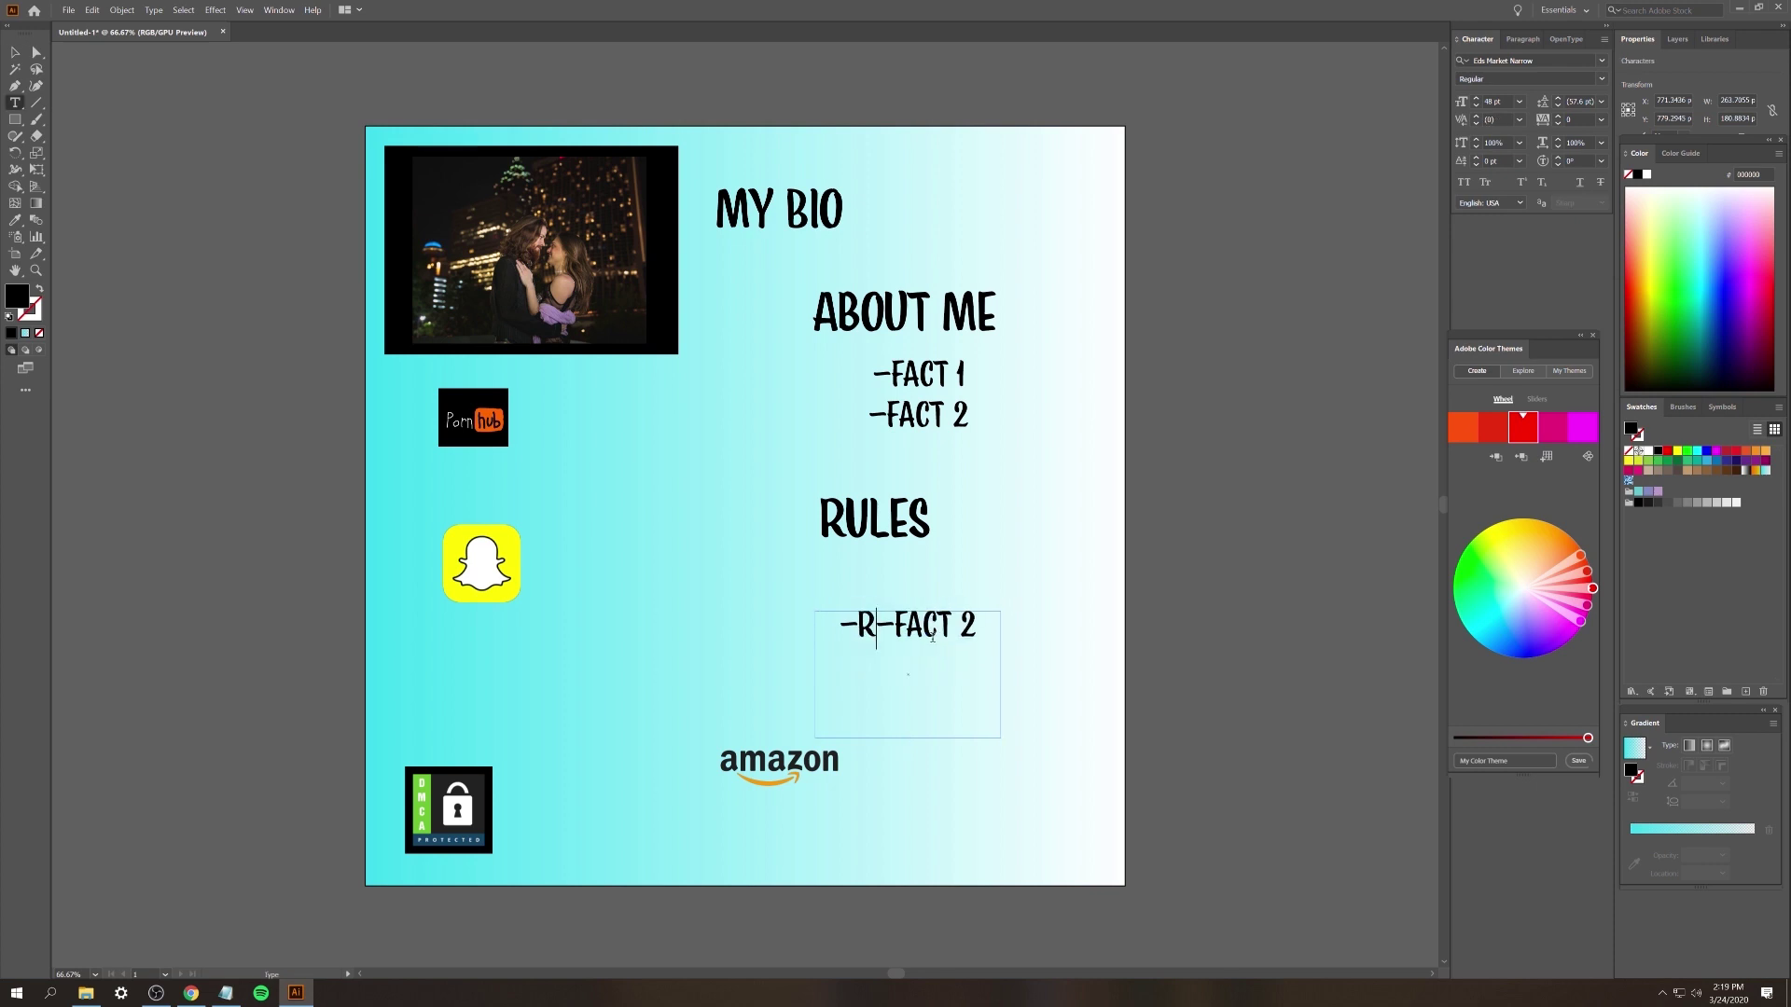